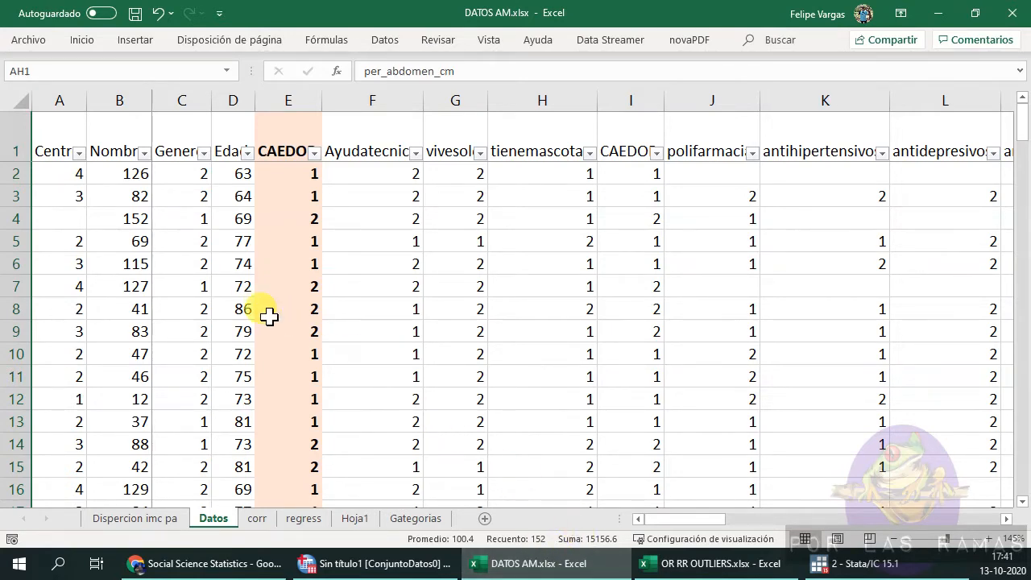
scroll(349, 452, "down", 4)
scroll(349, 452, "up", 4)
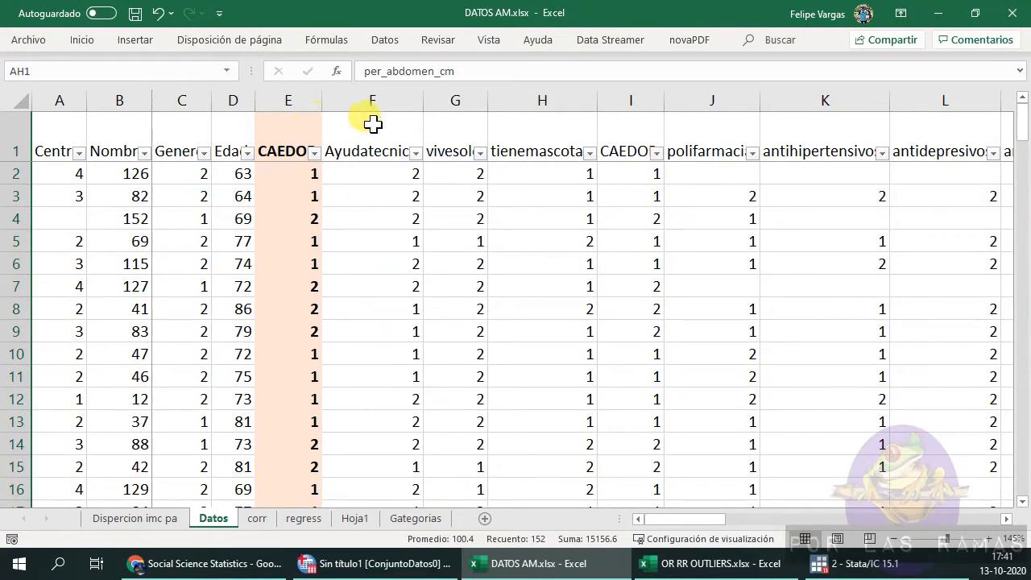
left_click_drag(288, 100, 367, 103)
scroll(400, 427, "down", 1)
scroll(400, 428, "up", 1)
key("shift+Left")
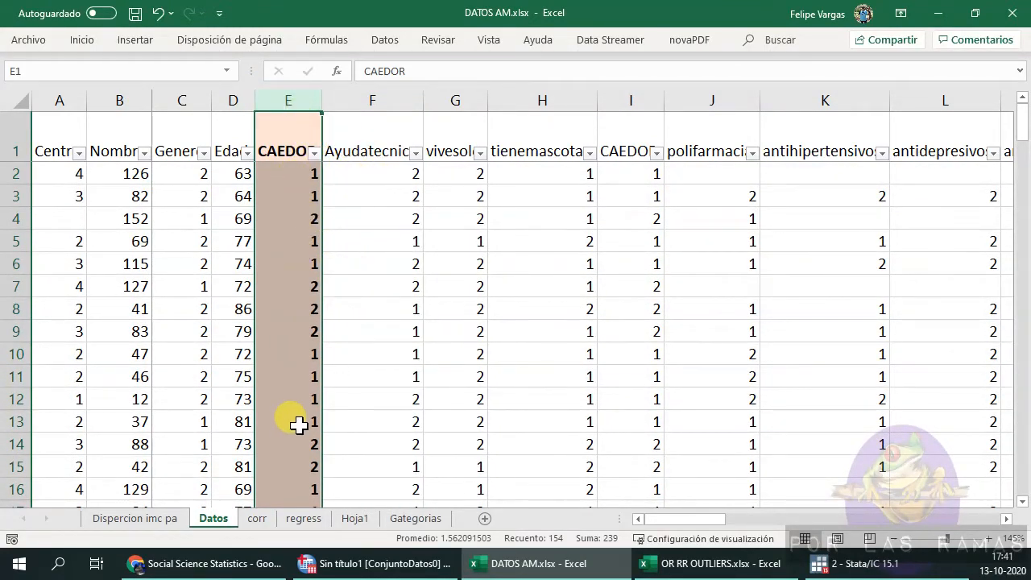
left_click(298, 178)
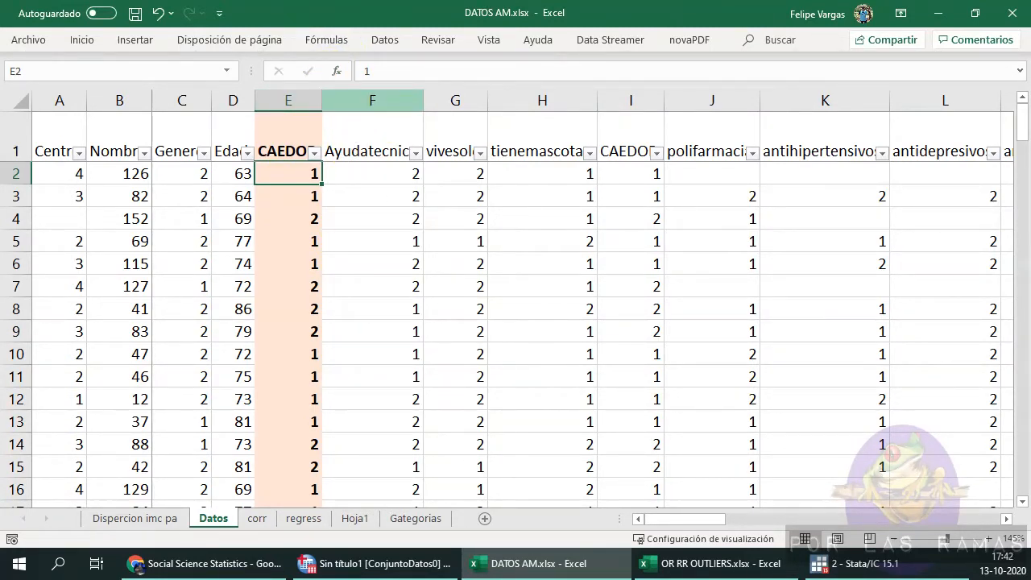
Create a pivot table from columns E to G (CAEDOR, Ayudatecnica, vivesolo) on a new worksheet.
left_click(295, 101)
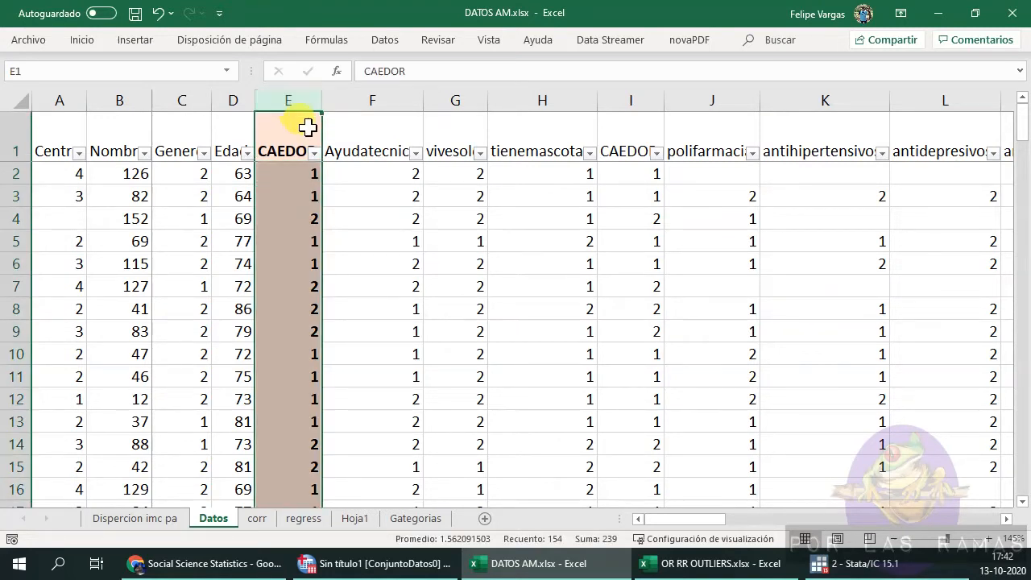
left_click_drag(456, 101, 290, 101)
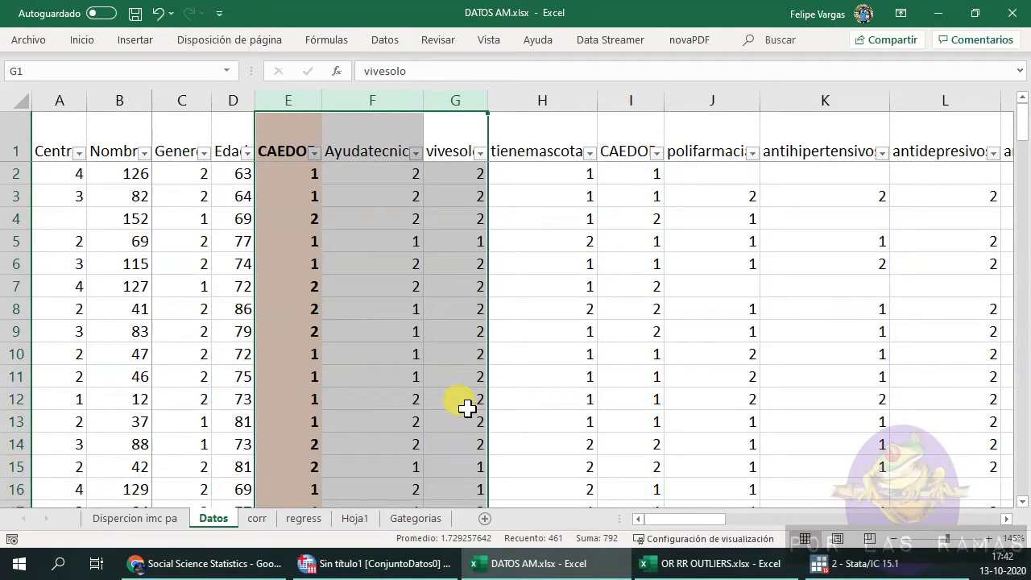
left_click_drag(302, 101, 456, 94)
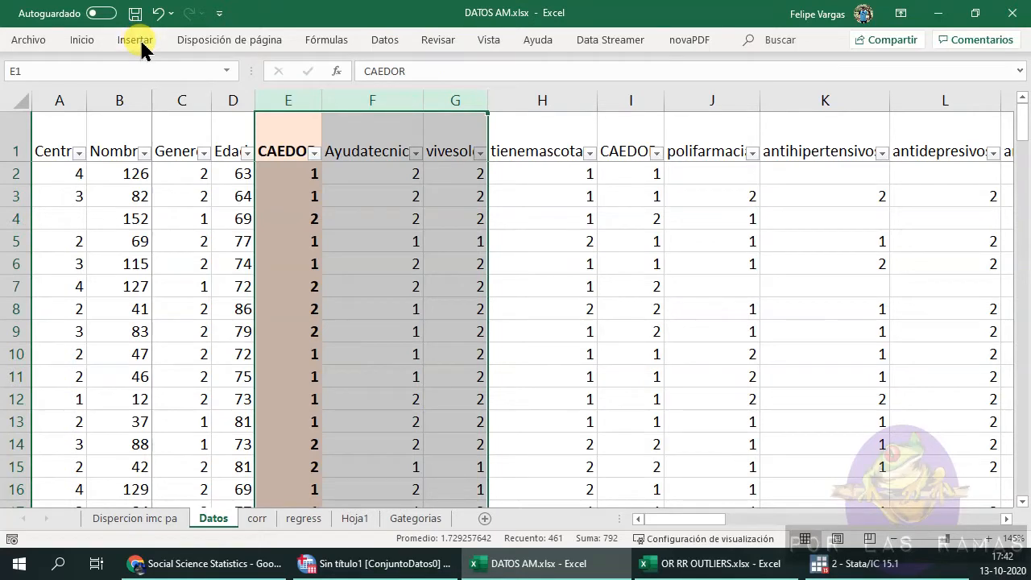
left_click(135, 40)
left_click(14, 90)
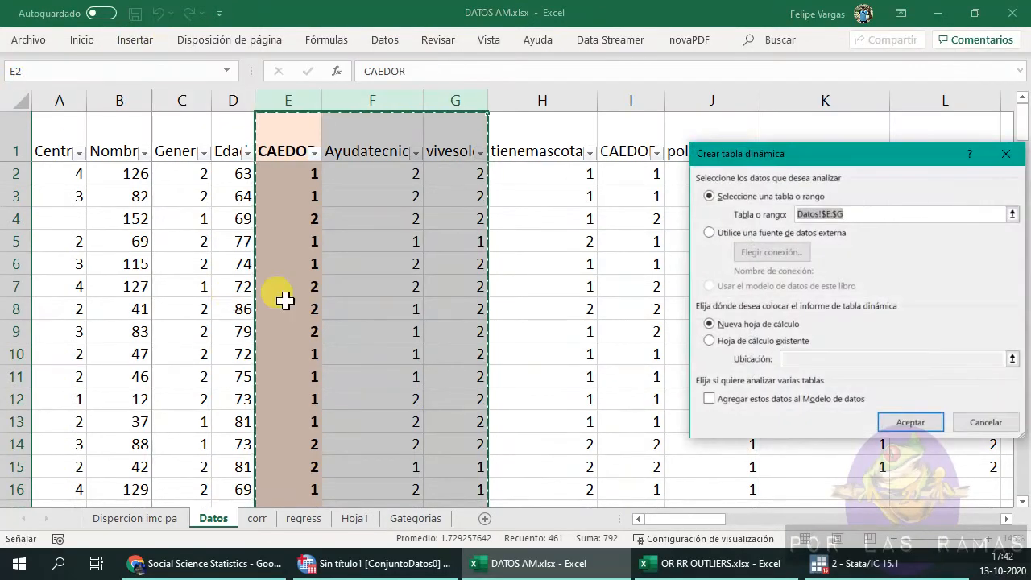
left_click(1012, 216)
left_click_drag(293, 101, 453, 101)
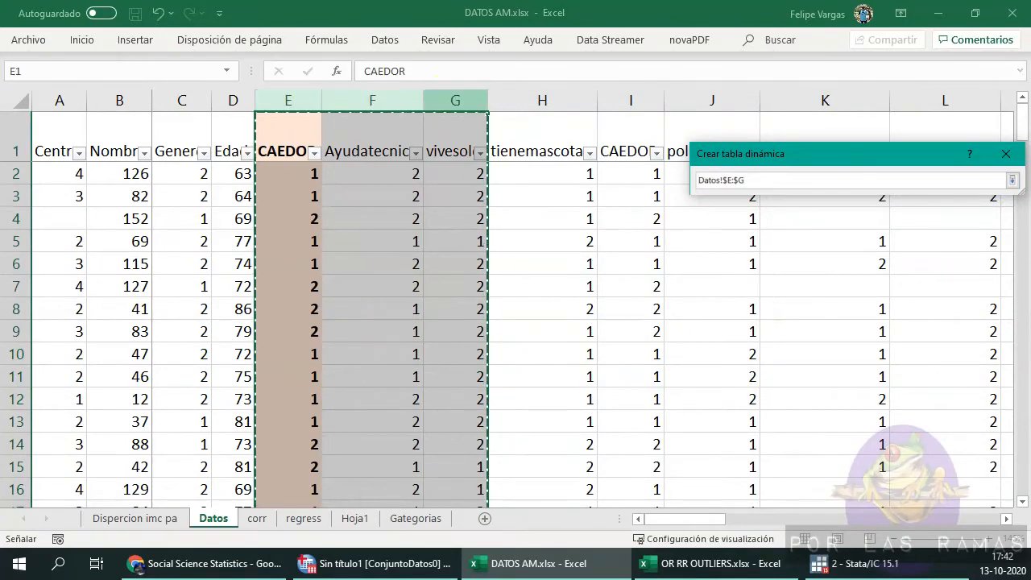
key("Return")
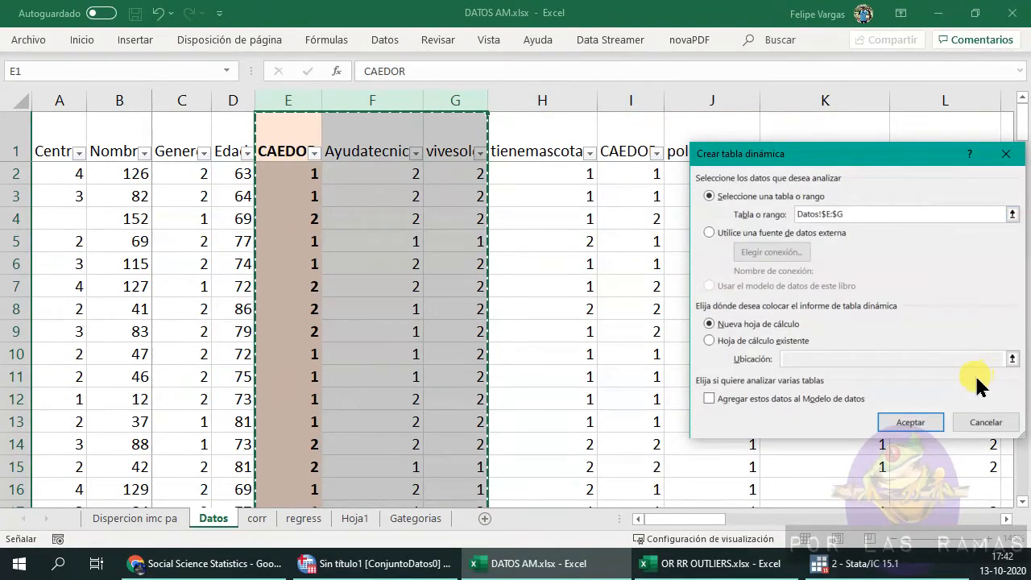
left_click(906, 423)
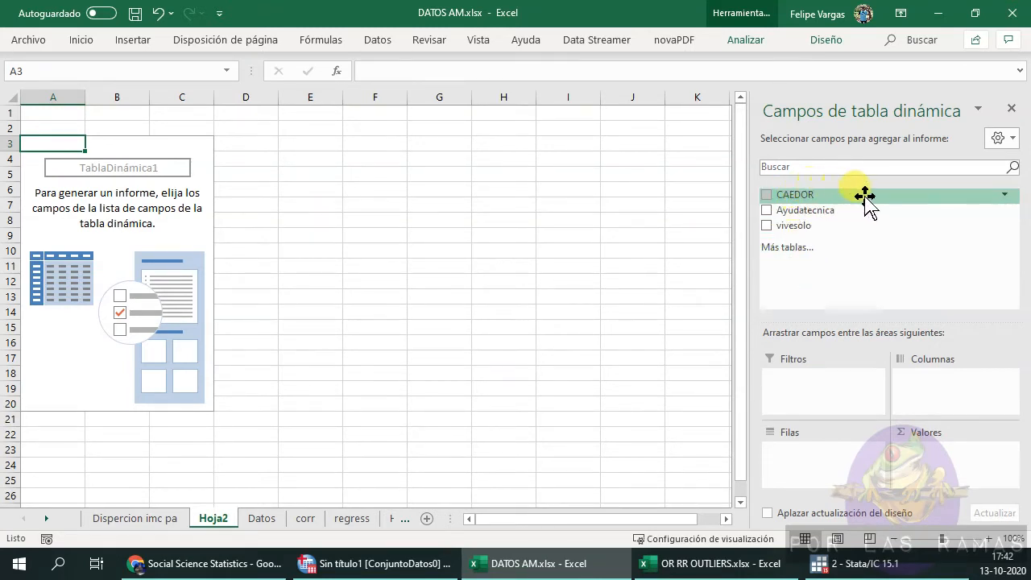
Place CAEDOR as the pivot's row field and vivesolo as both its column field and value field.
left_click_drag(833, 194, 824, 485)
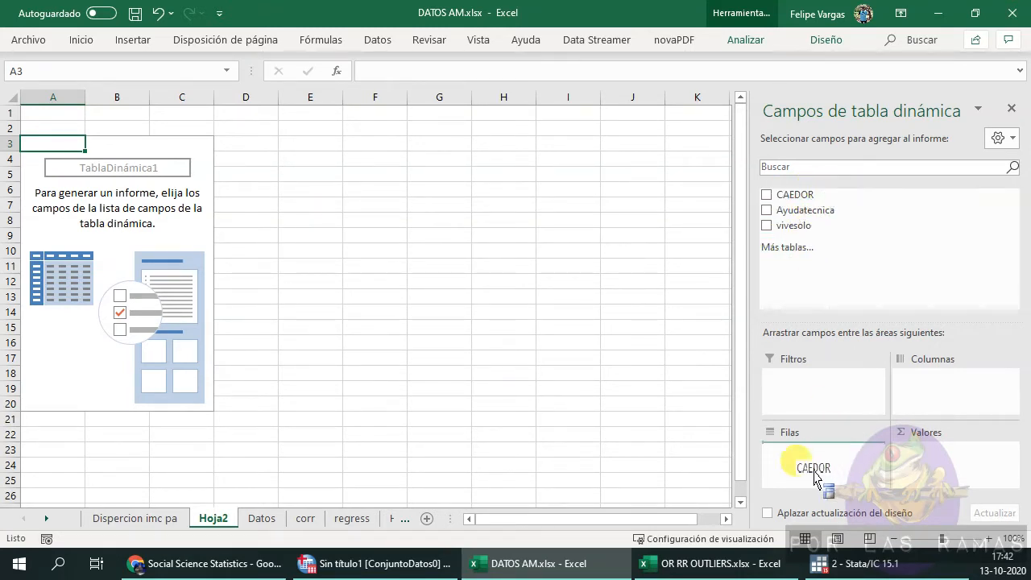
left_click_drag(810, 225, 941, 383)
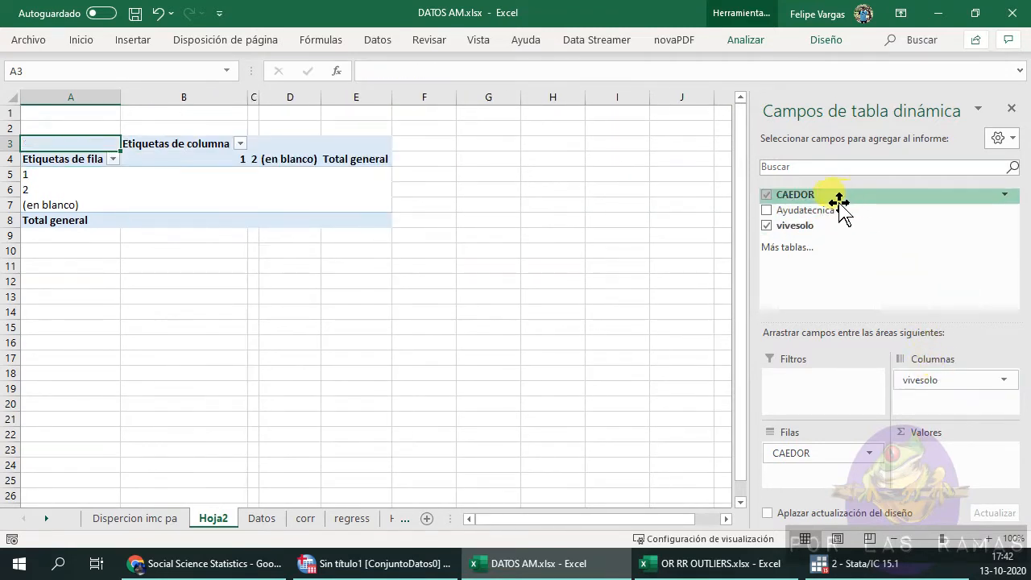
left_click_drag(797, 225, 943, 456)
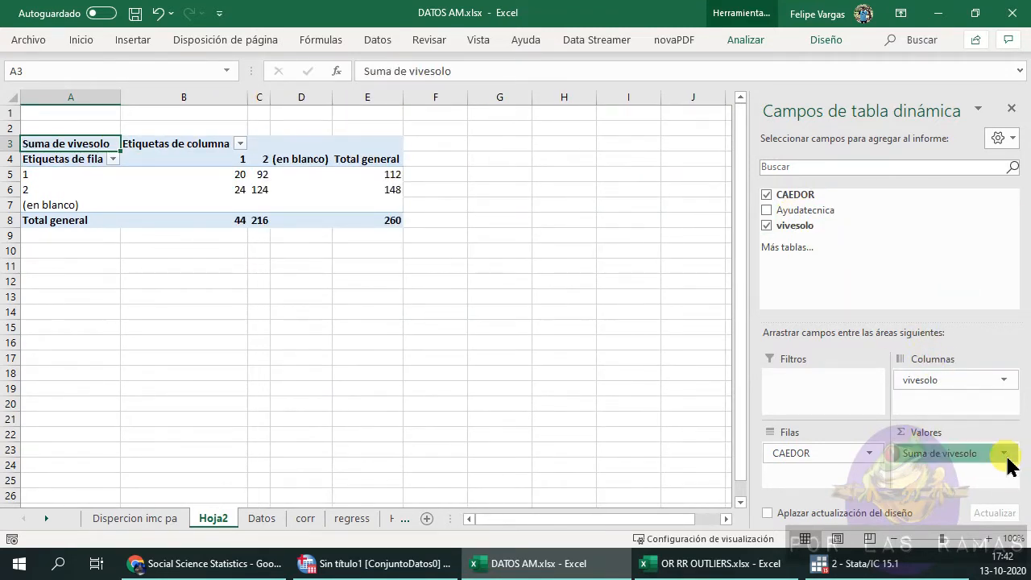
Change the vivesolo value field to summarize by Recuento (count).
left_click(1004, 453)
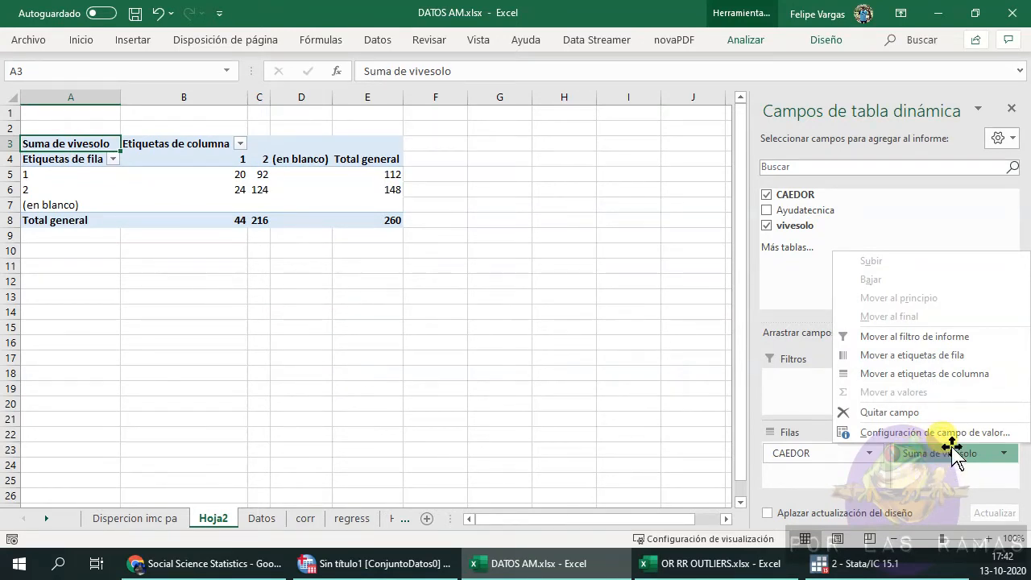
left_click(953, 433)
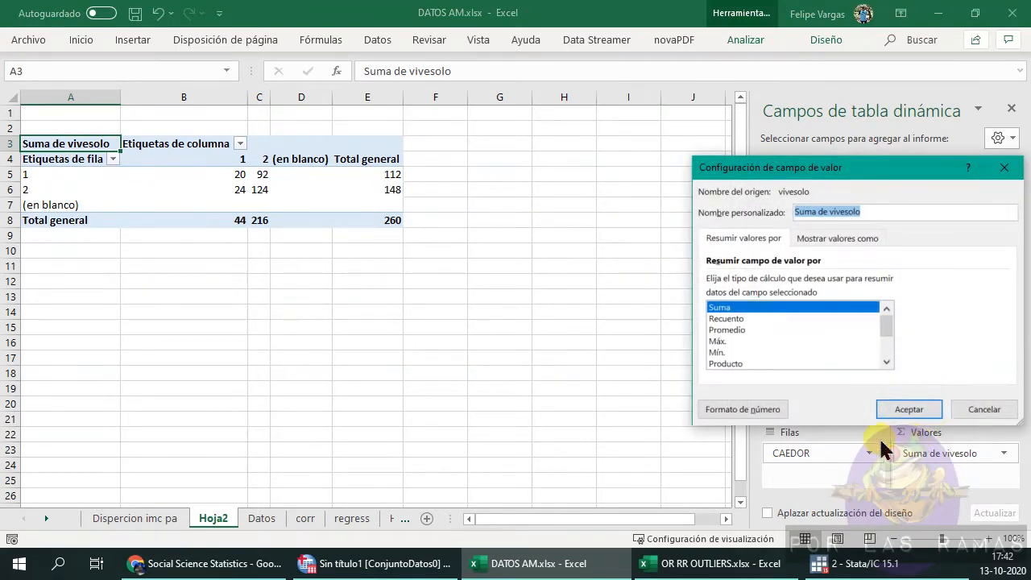
left_click(729, 318)
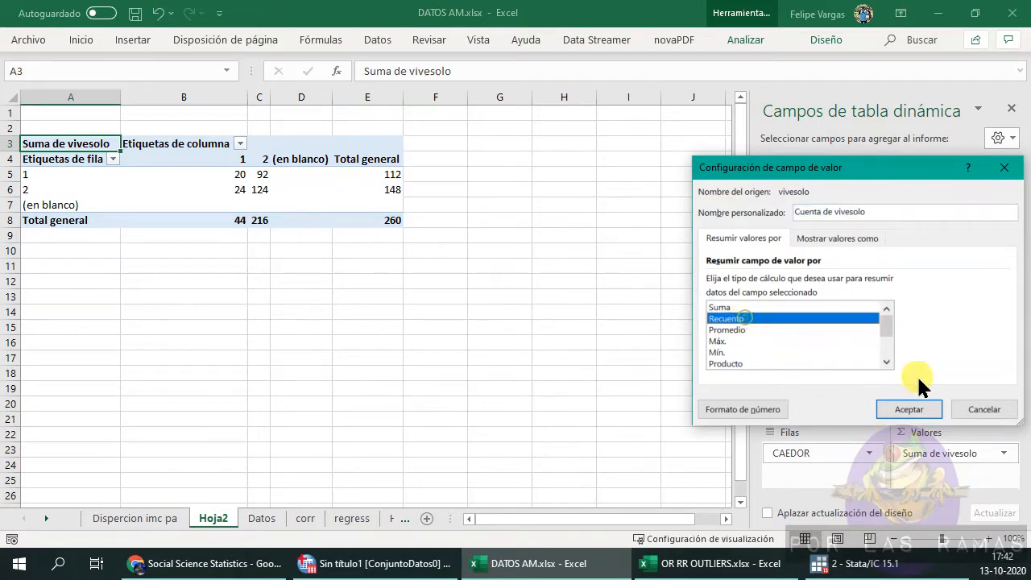
left_click(909, 409)
mouse_move(211, 177)
left_mouse_down()
mouse_move(260, 177)
mouse_move(262, 190)
mouse_move(207, 172)
left_mouse_up()
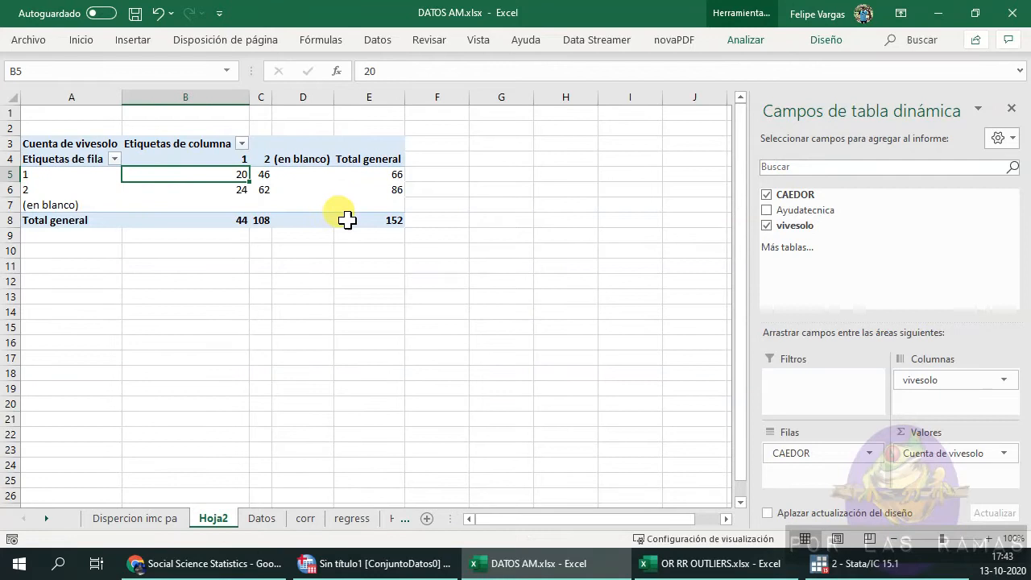
Examine the pivot table's counts for each CAEDOR and vivesolo combination.
left_click(259, 174)
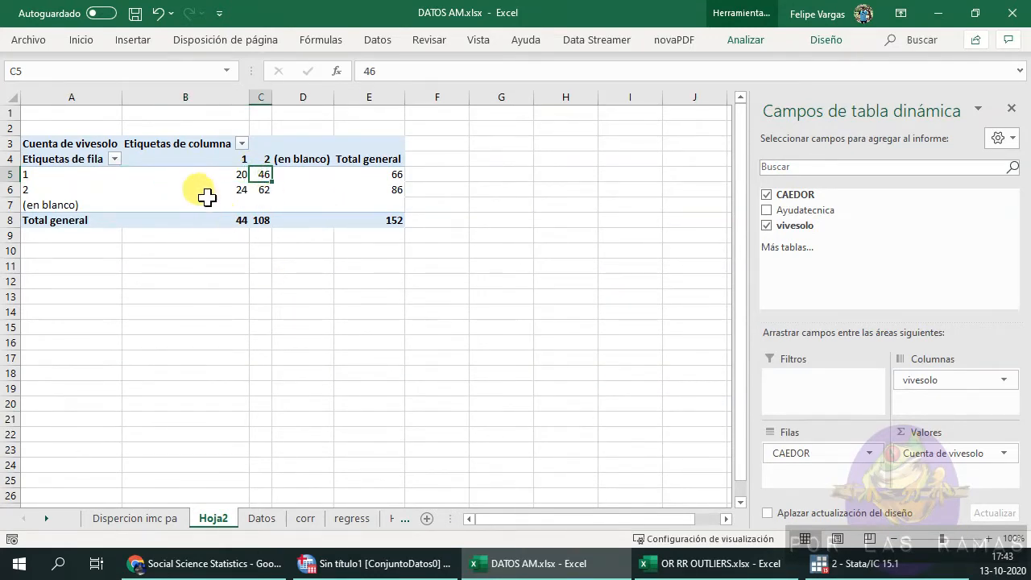
left_click(208, 193)
left_click(260, 191)
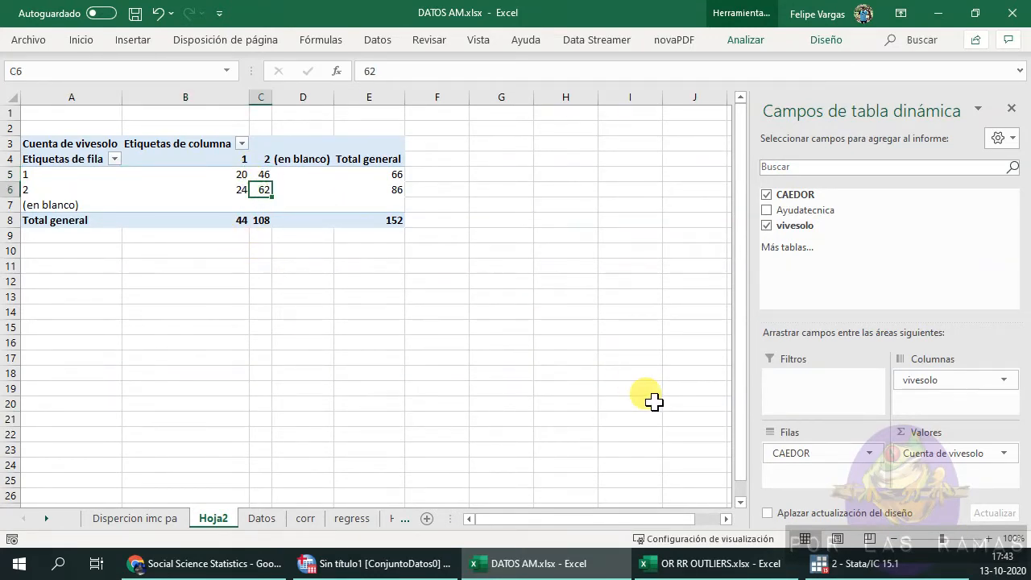
left_click(501, 371)
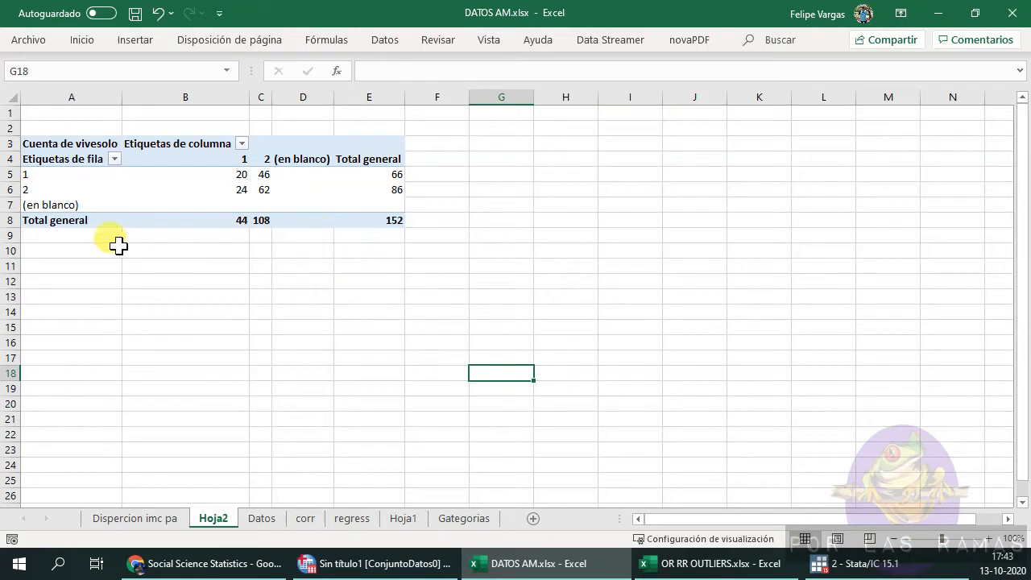
left_click(66, 173)
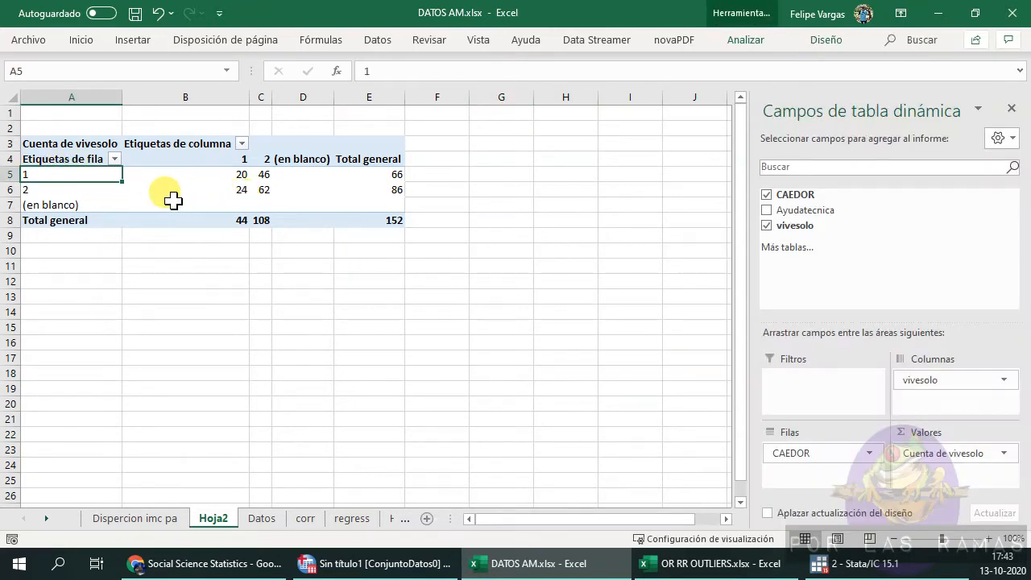
left_click(81, 190)
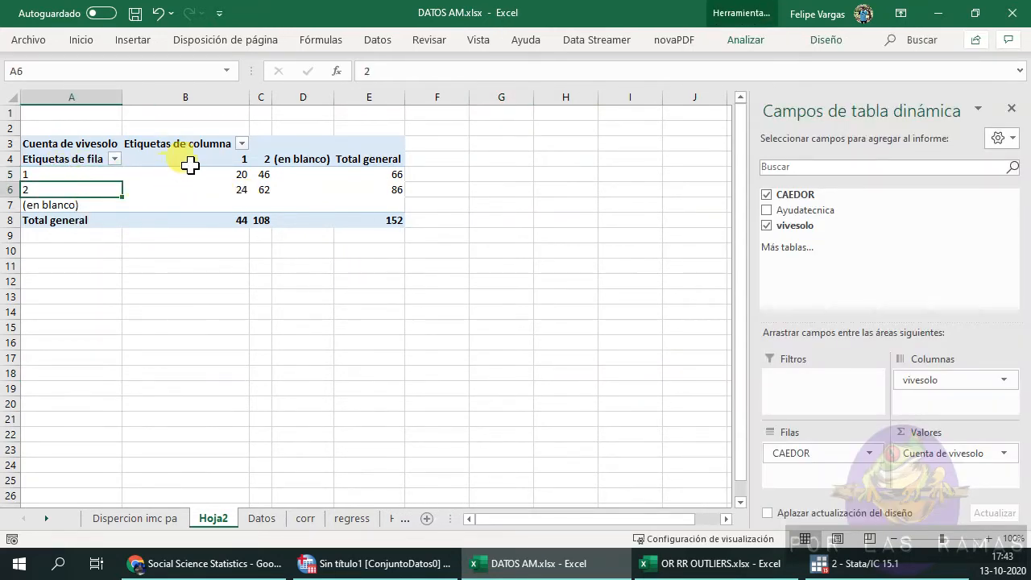
left_click(202, 159)
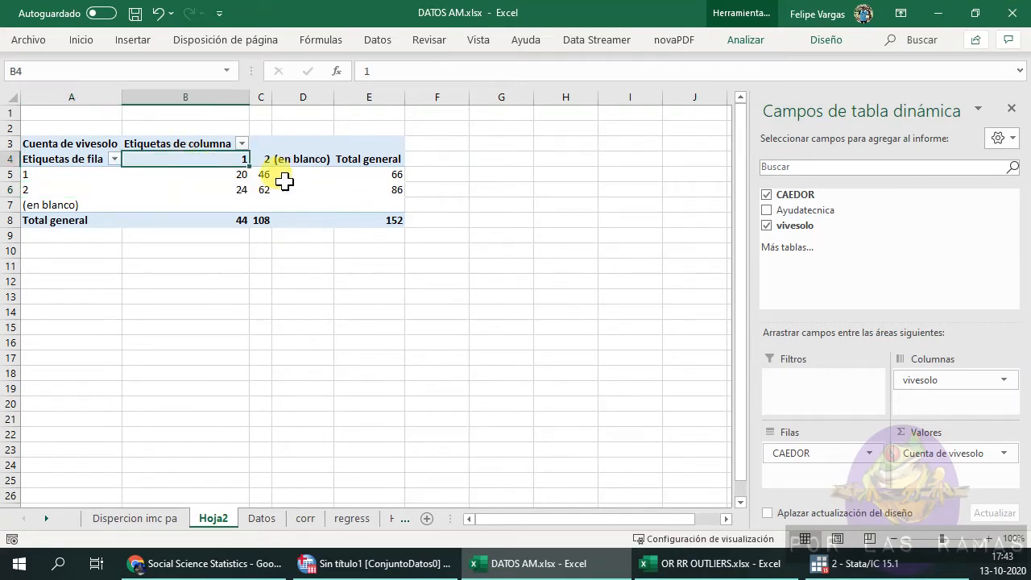
left_click(264, 160)
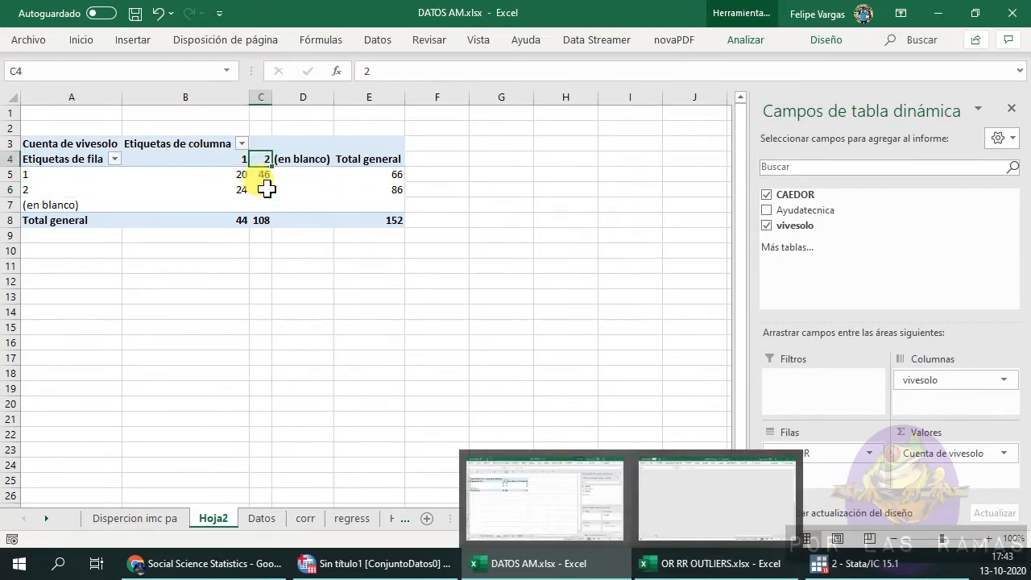
Switch to the OR RR OUTLIERS workbook and enter 20 and 46 in the first row of the crosstab.
left_click(709, 563)
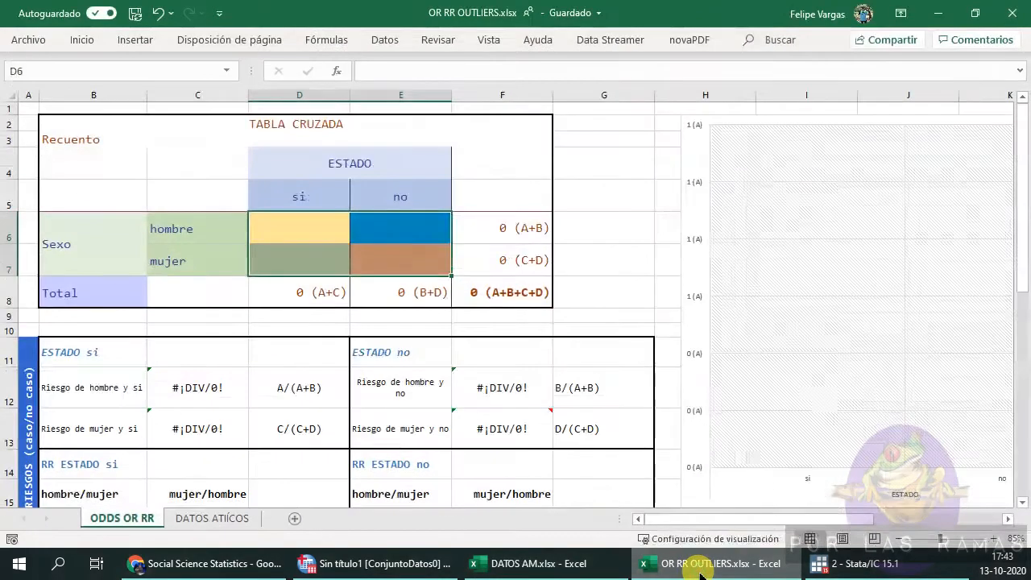
left_click(547, 563)
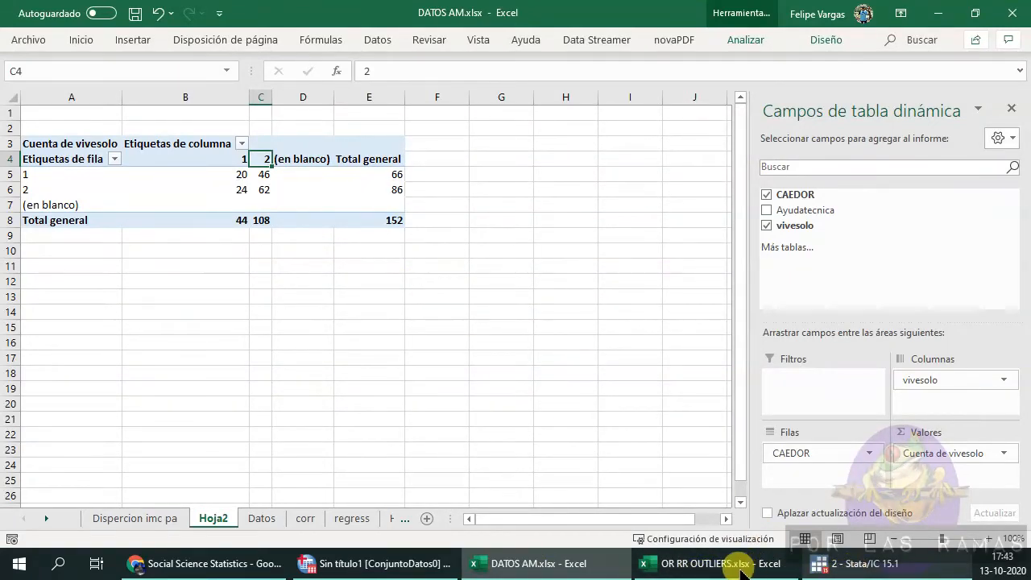
left_click(721, 564)
left_click(281, 233)
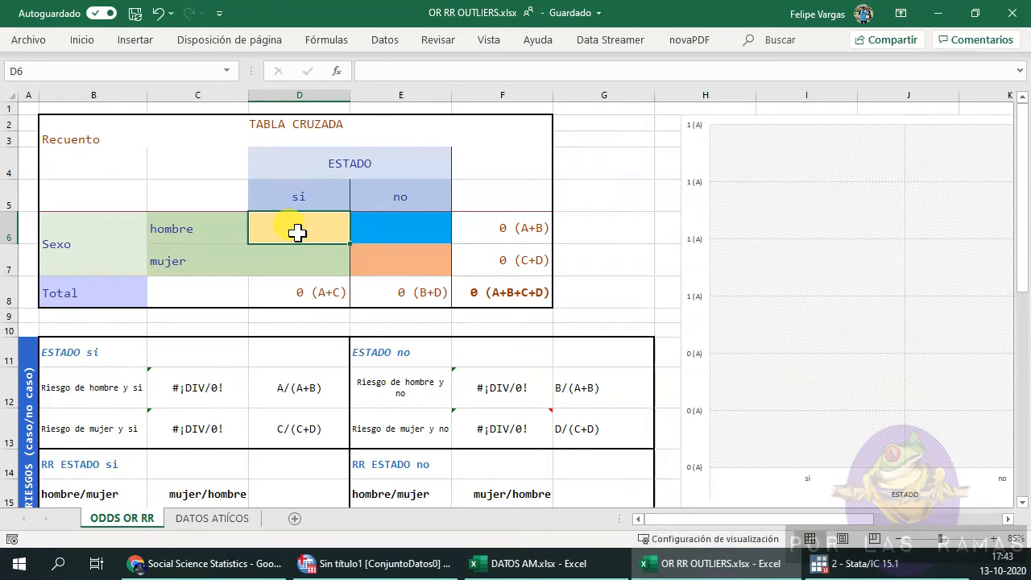
type("20")
key("Return")
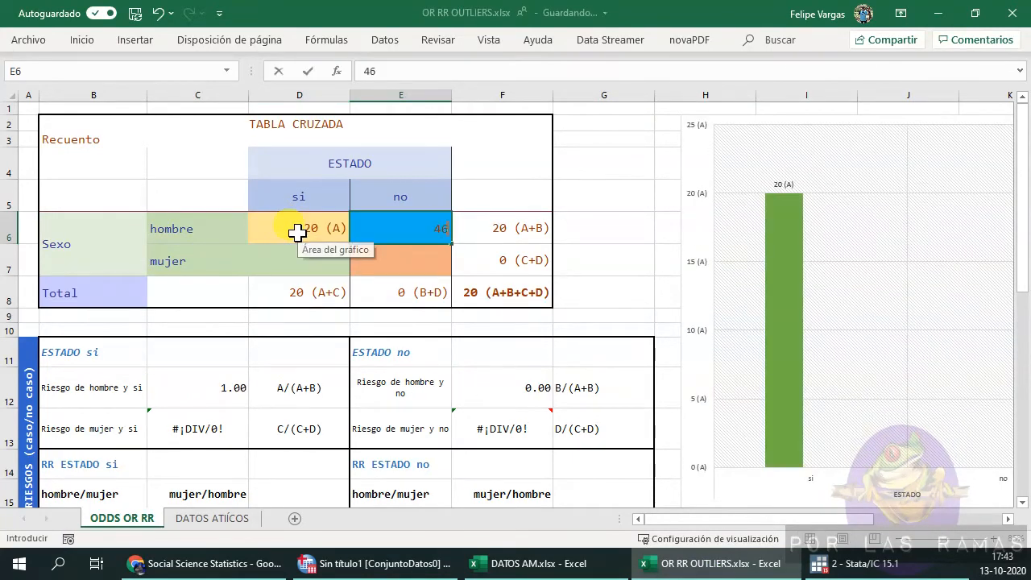
Enter 24 and 62 as the second row's counts in the crosstab.
left_click(501, 563)
left_click(705, 569)
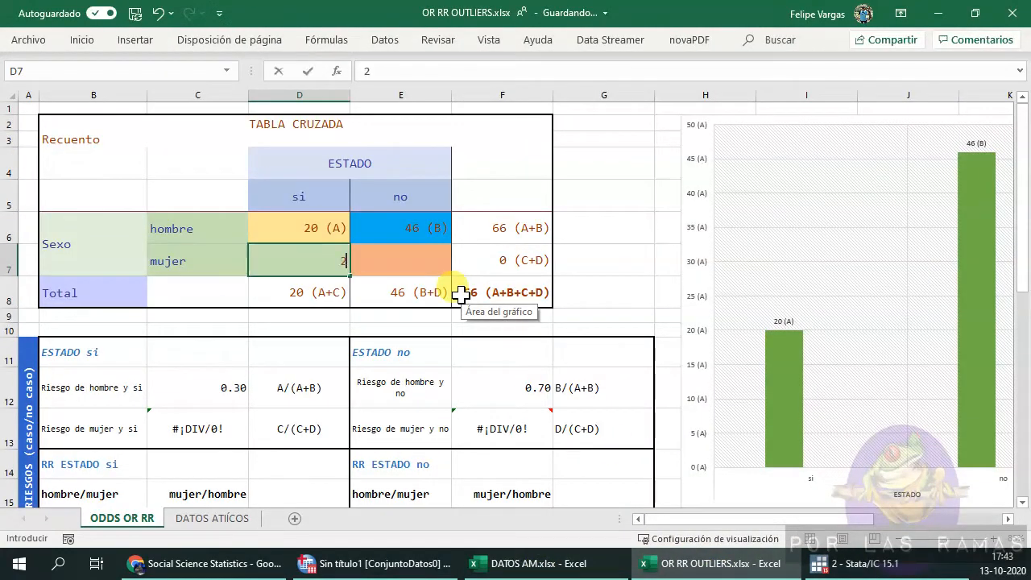
key("Tab")
type("62")
key("Tab")
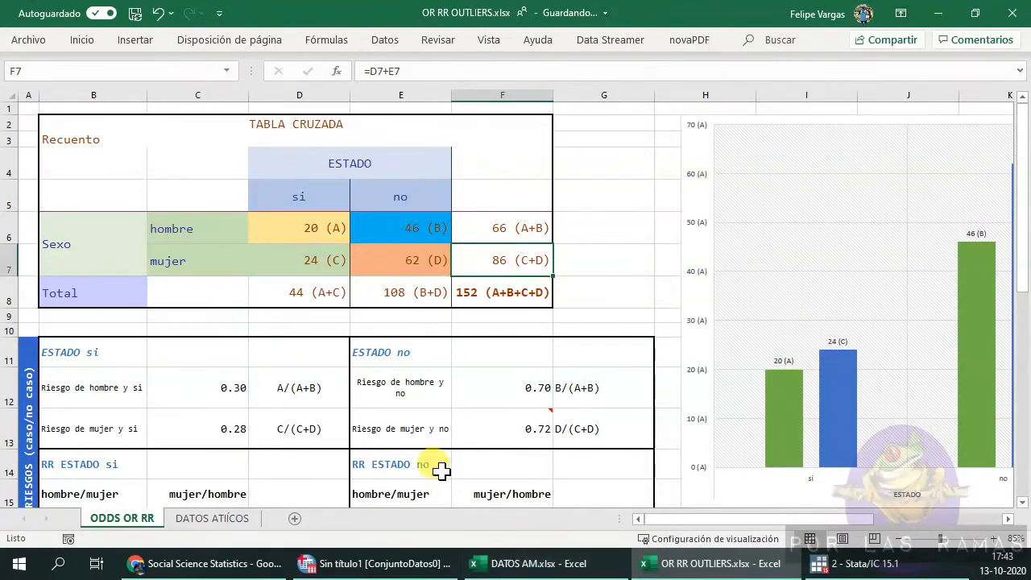
Relabel the crosstab's row variable as Caedor with categories si and no.
left_click(80, 230)
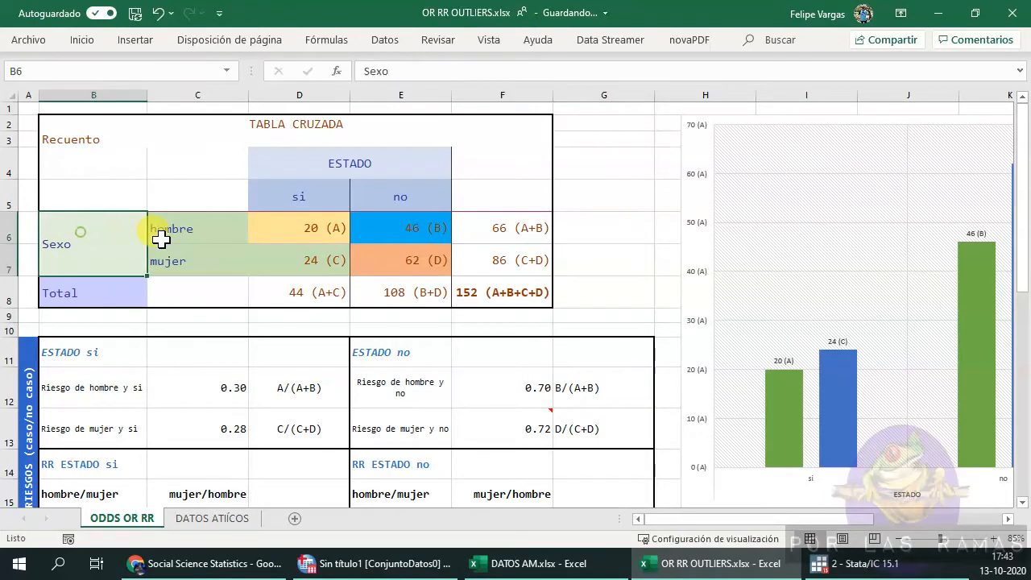
type("Caedor")
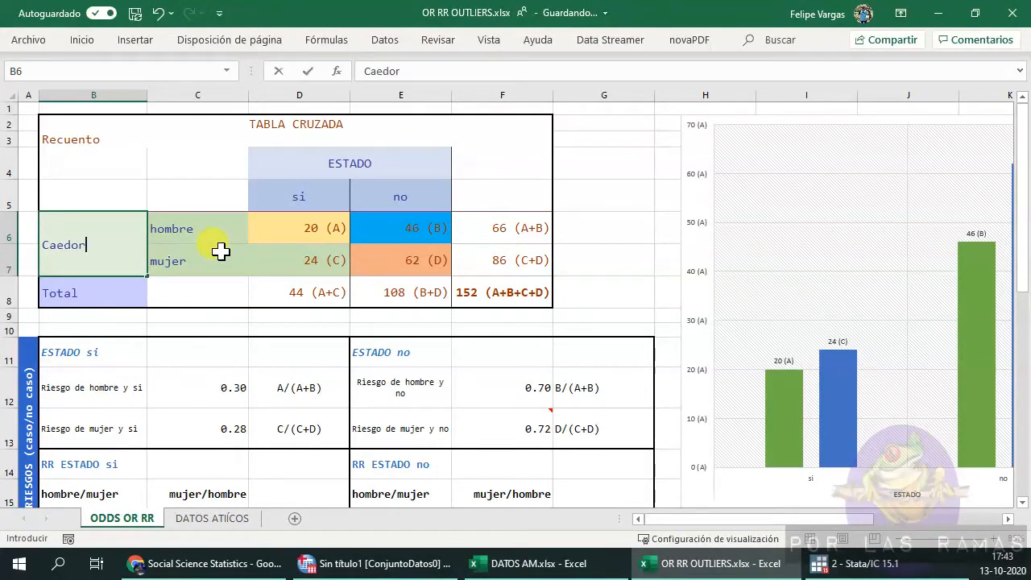
key("Up")
key("Right")
key("Down")
type("si")
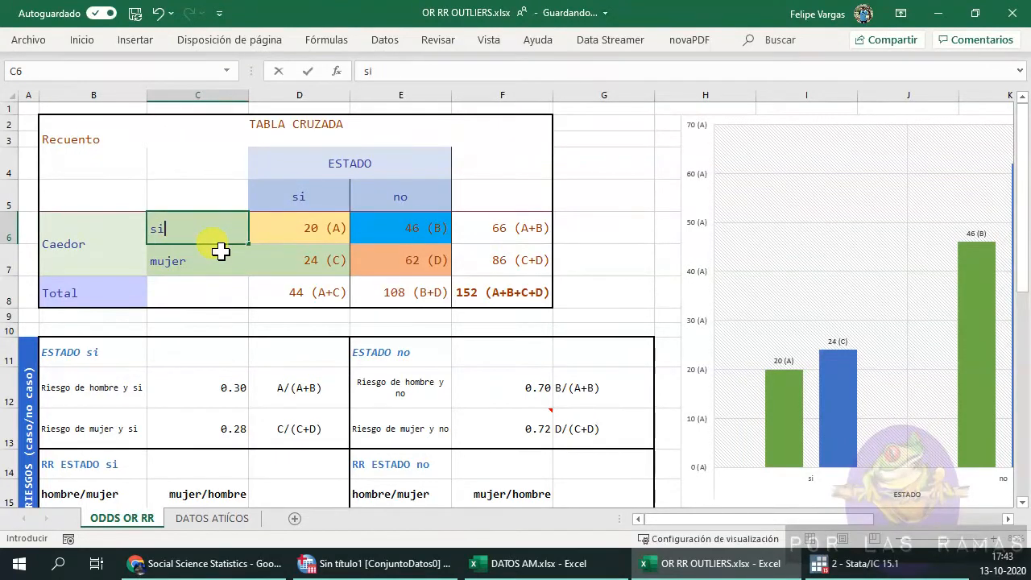
key("Return")
type("no")
key("Return")
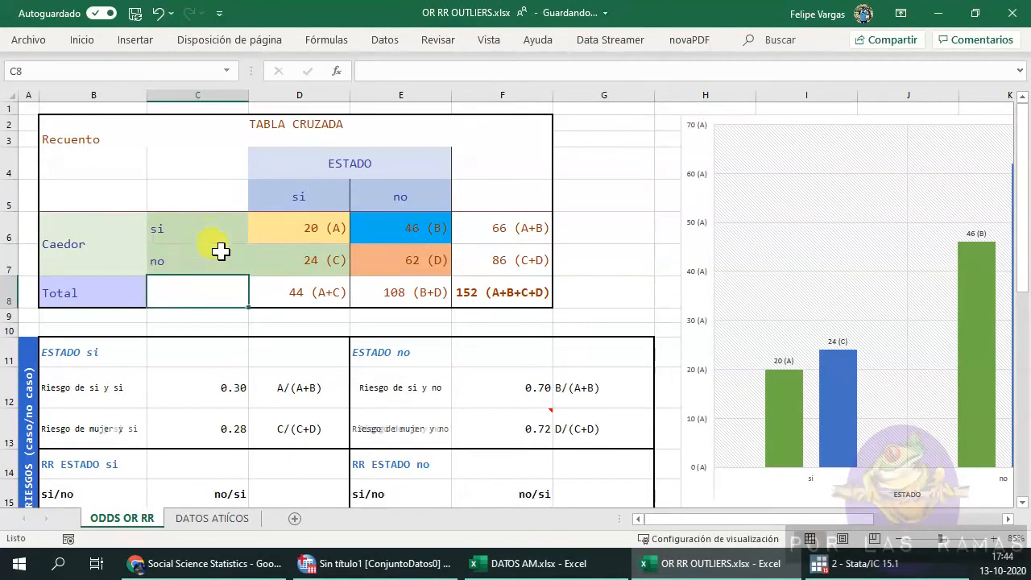
Rename the crosstab's column variable as vivir solo.
left_click(321, 162)
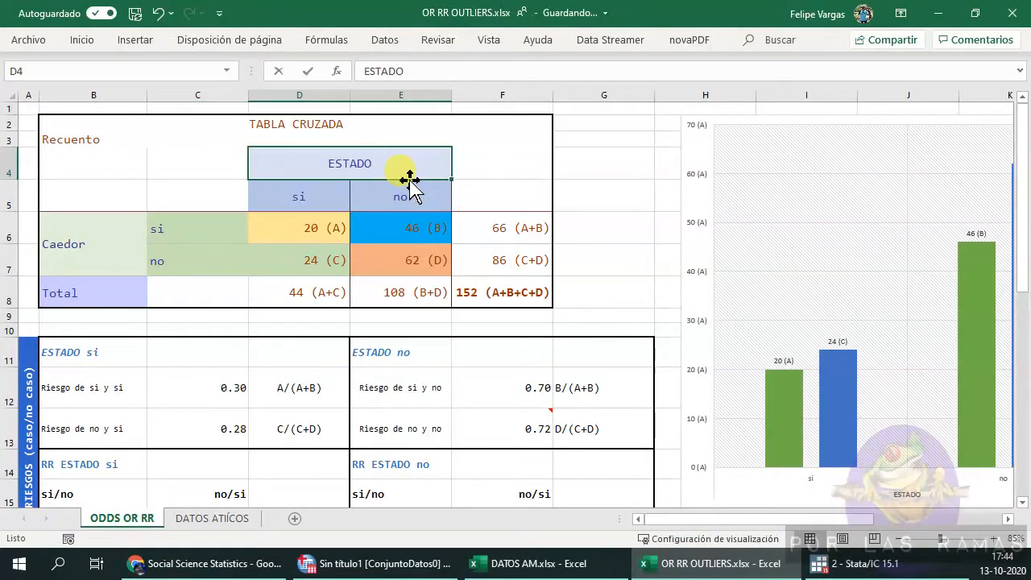
type("vivir solo")
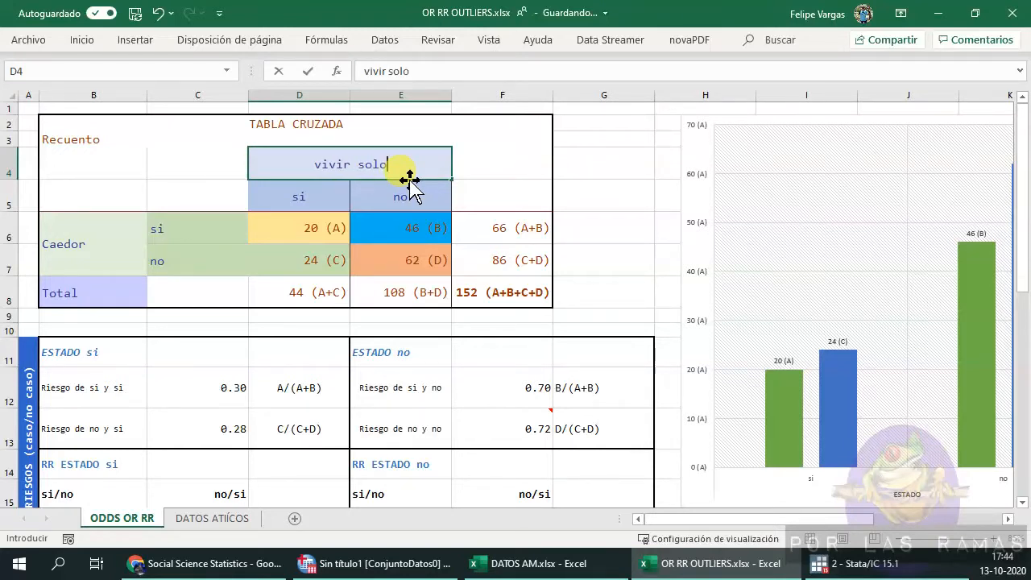
key("Return")
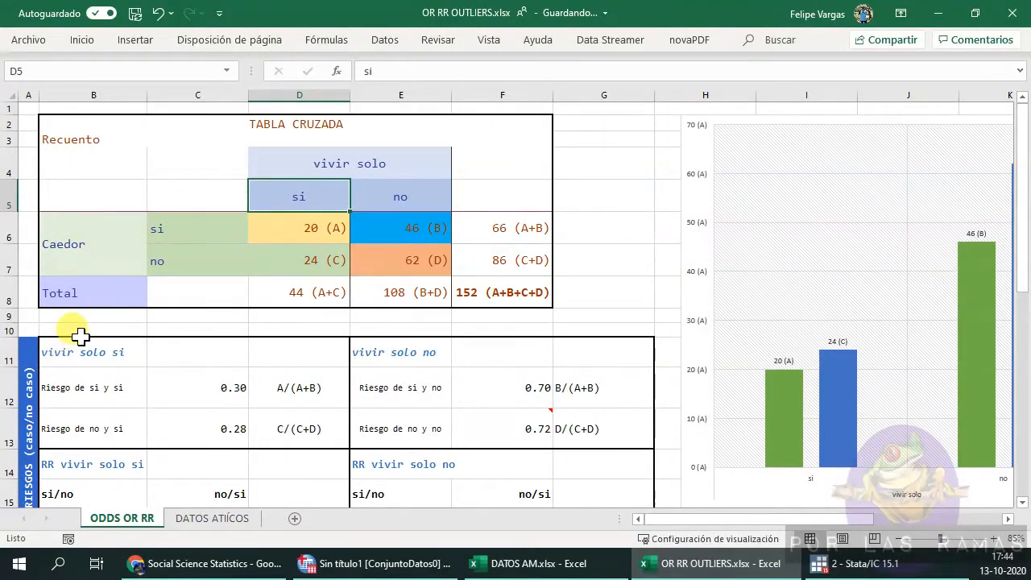
Examine the formulas behind the risk labels and the relative risk results below the crosstab.
scroll(96, 328, "down", 2)
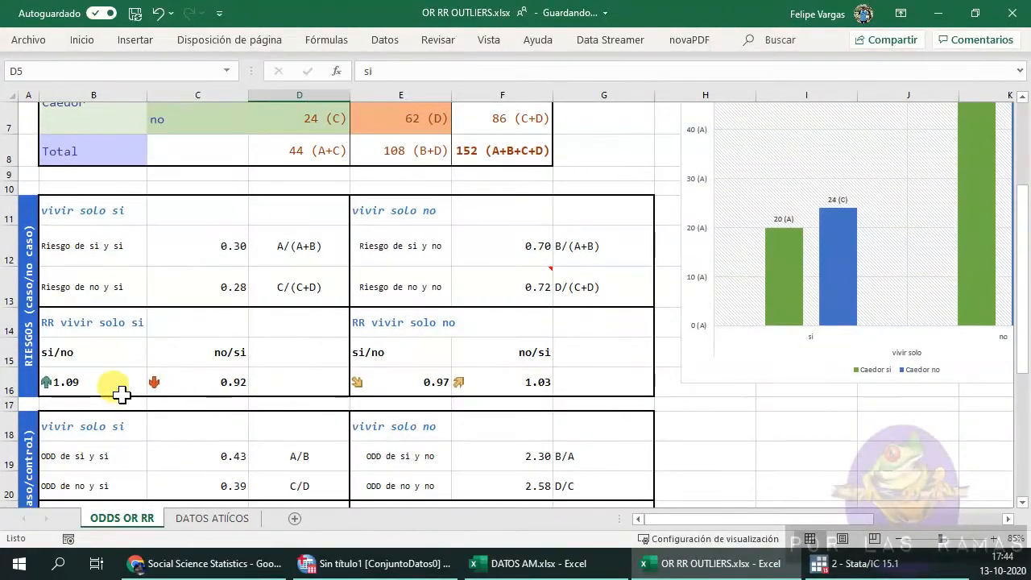
left_click(74, 390)
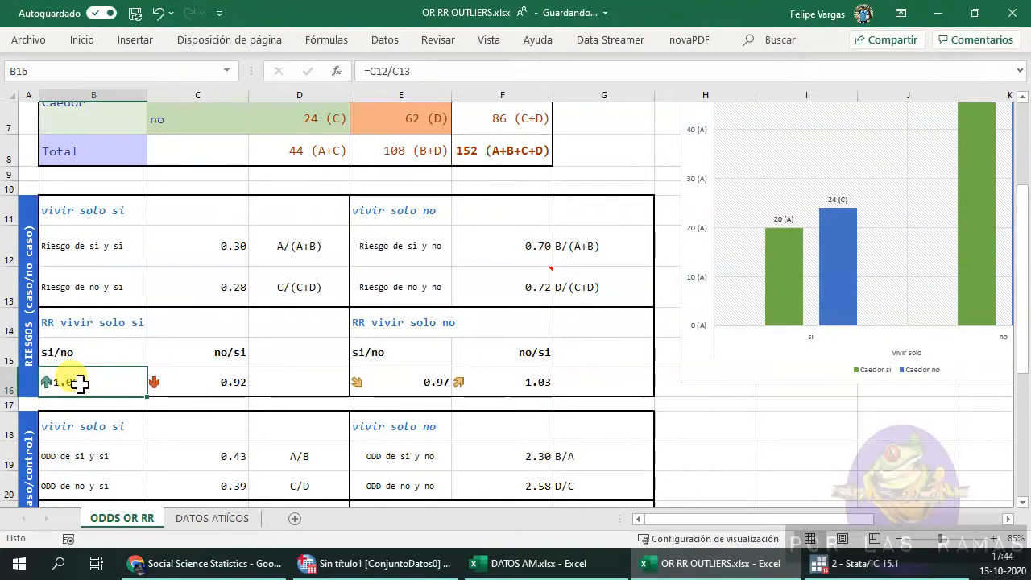
scroll(161, 355, "up", 1)
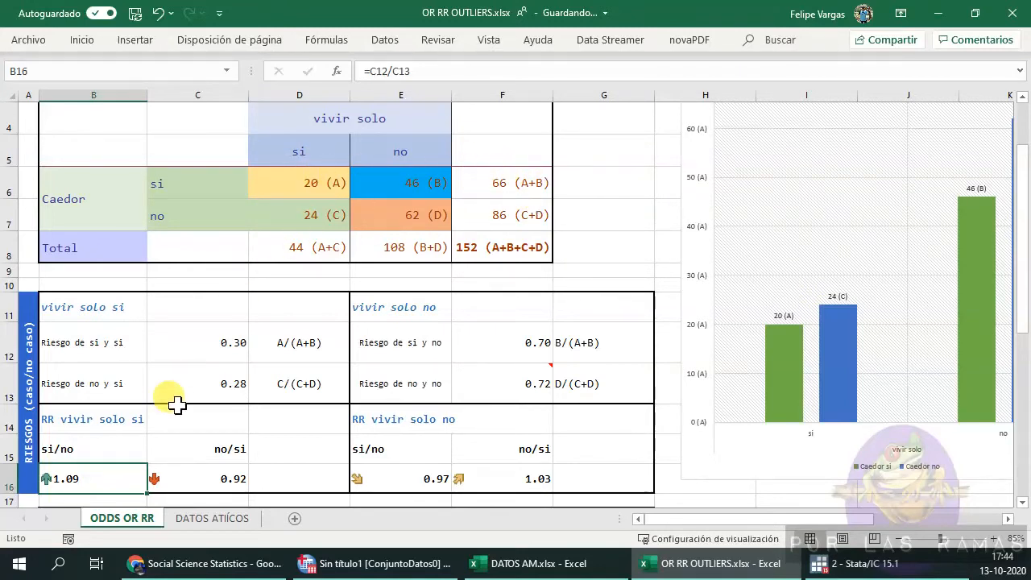
left_click(96, 356)
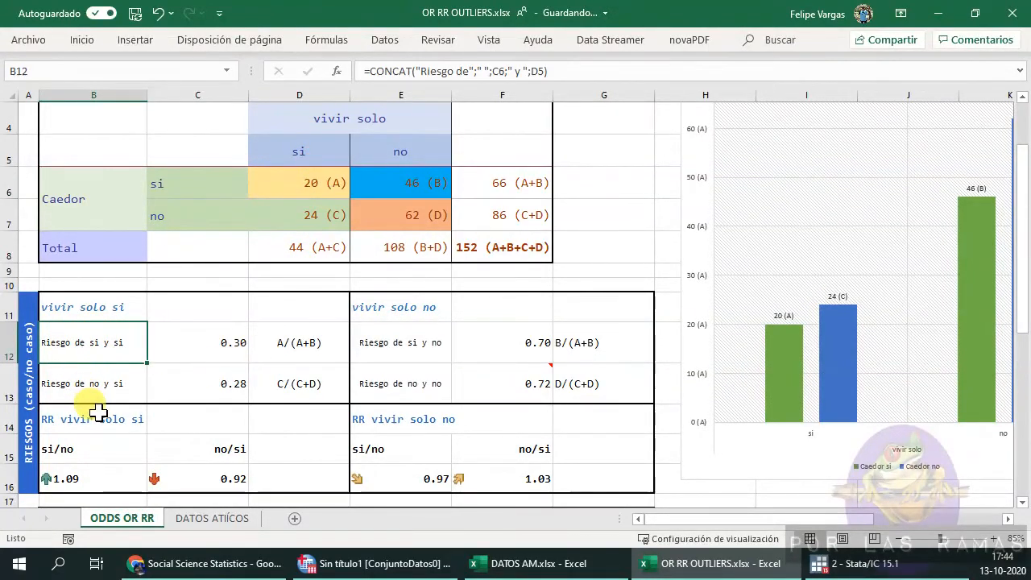
left_click(90, 385)
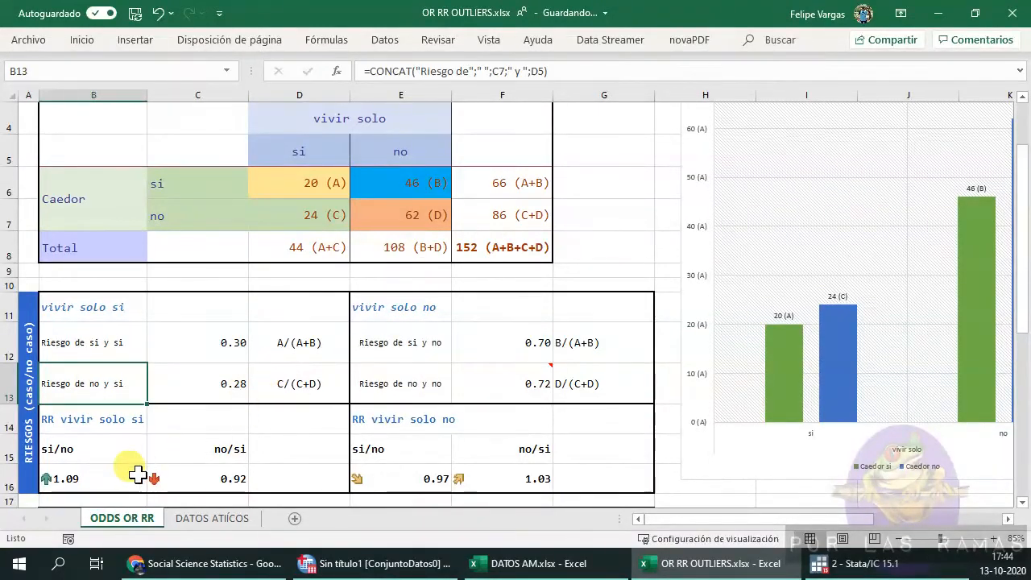
left_click(89, 420)
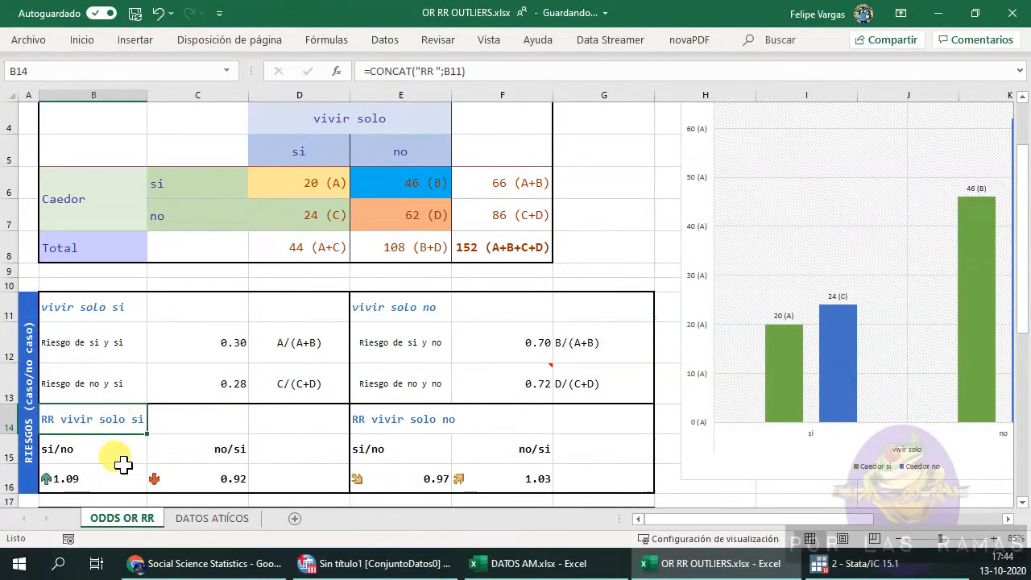
left_click(77, 481)
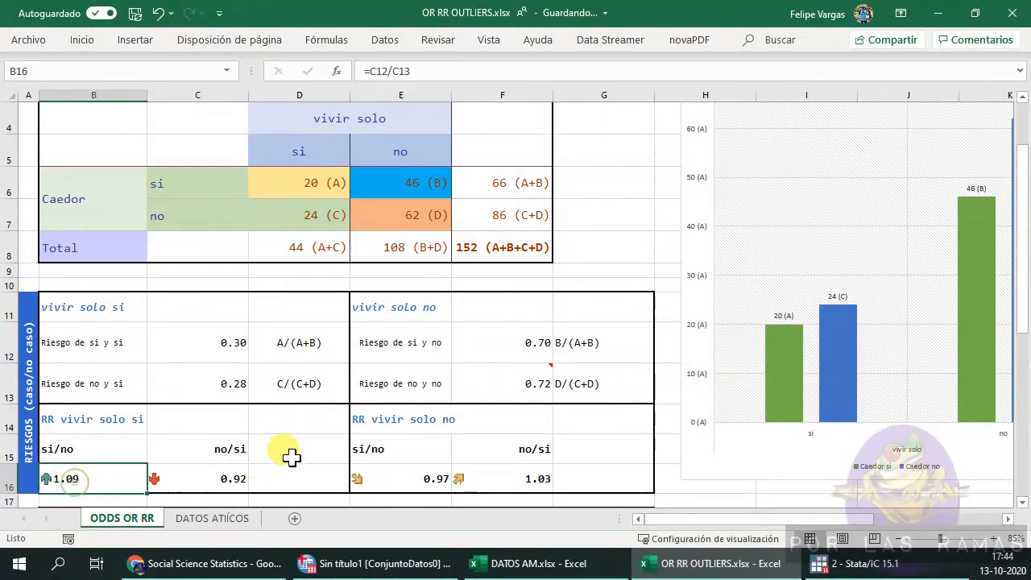
left_click(101, 453)
scroll(95, 378, "down", 1)
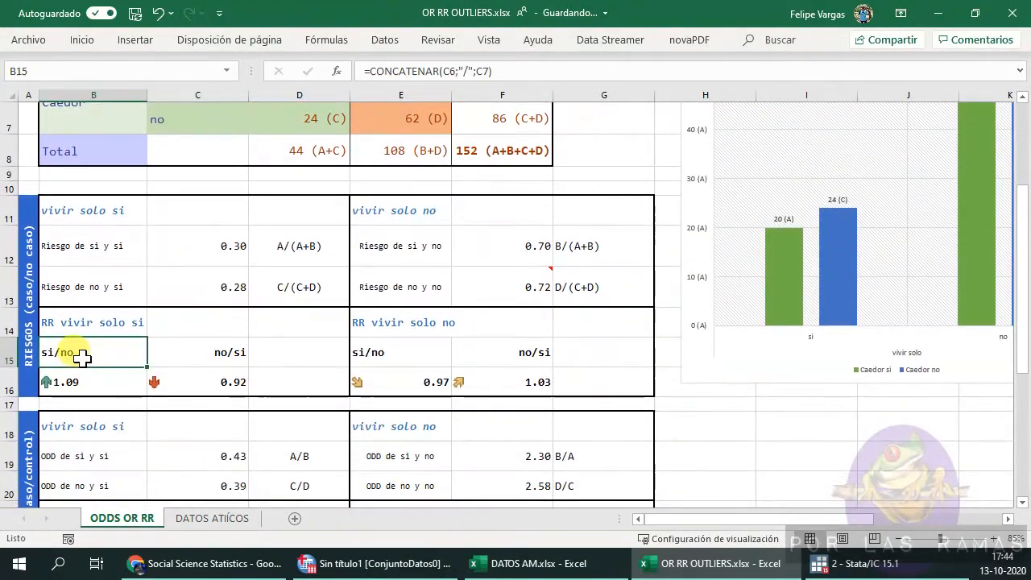
left_click(85, 384)
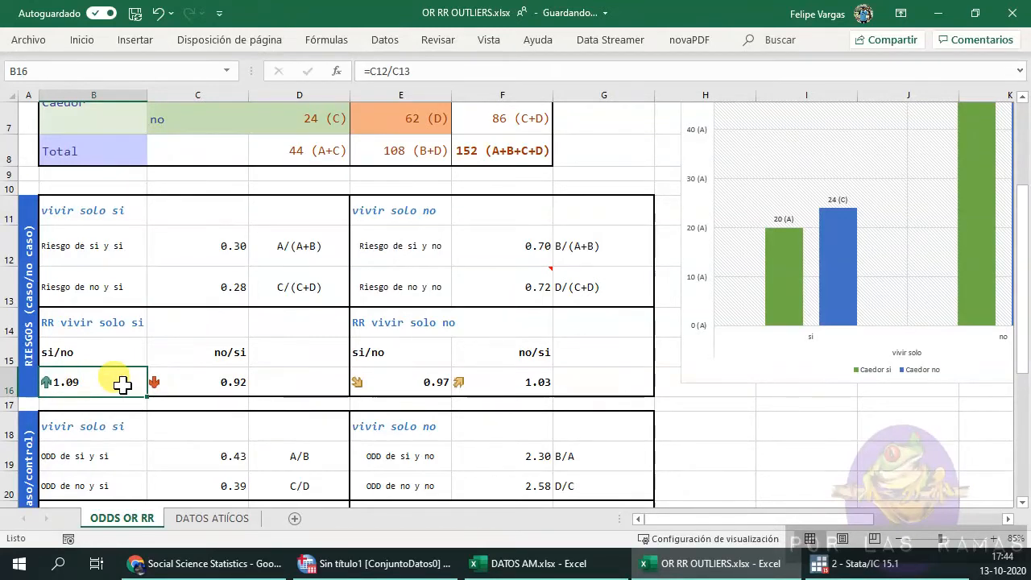
left_click_drag(85, 322, 99, 382)
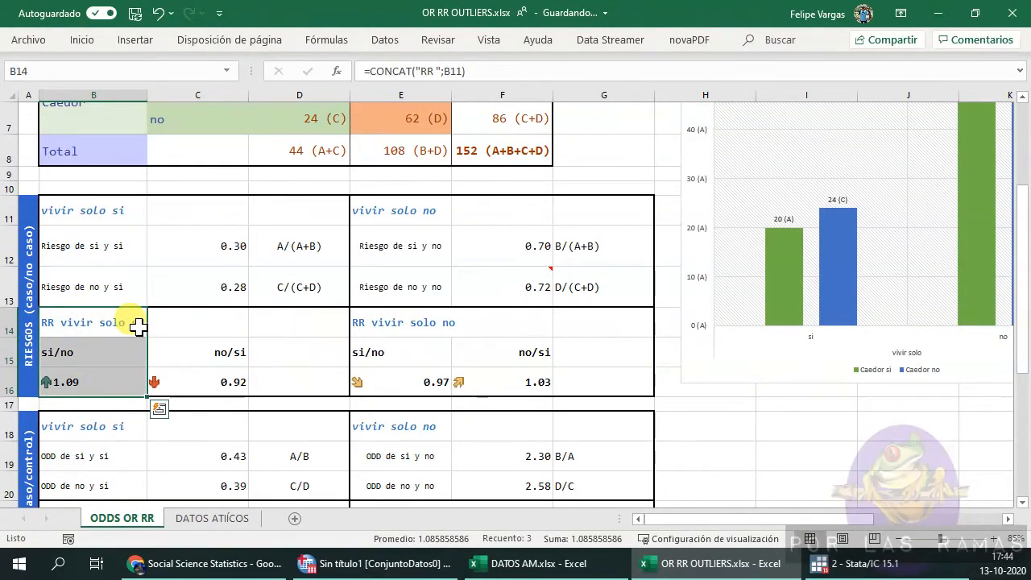
scroll(129, 338, "up", 2)
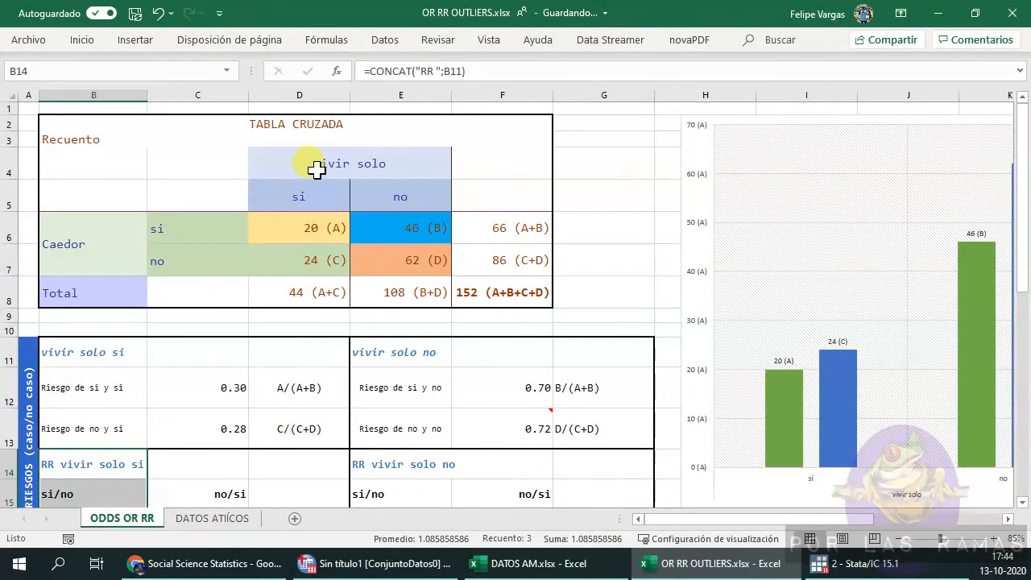
Inspect the crosstab's si and no category label cells for both variables.
left_click(298, 190)
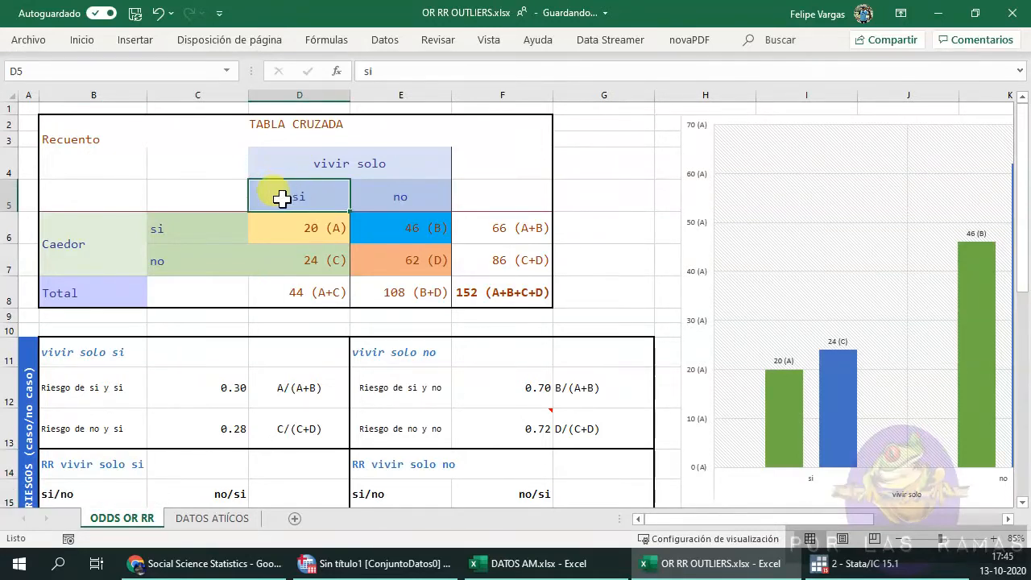
left_click(196, 228)
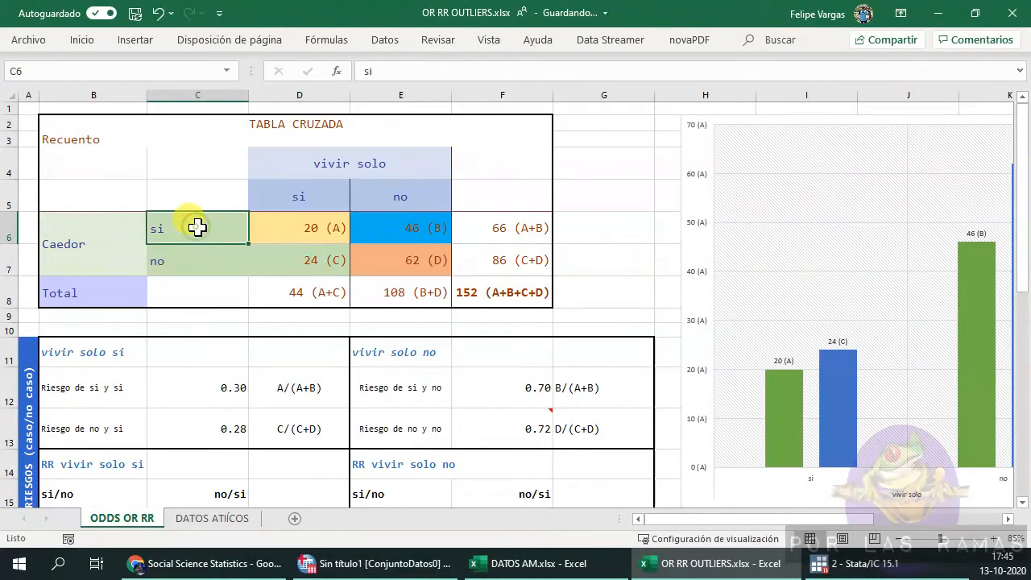
left_click(205, 258)
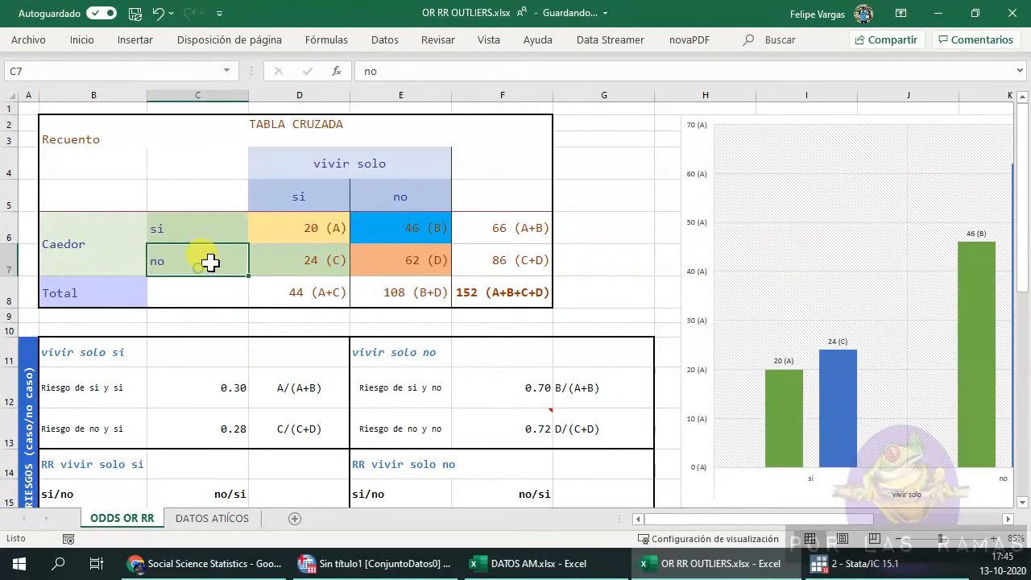
left_click(302, 196)
left_click(418, 193)
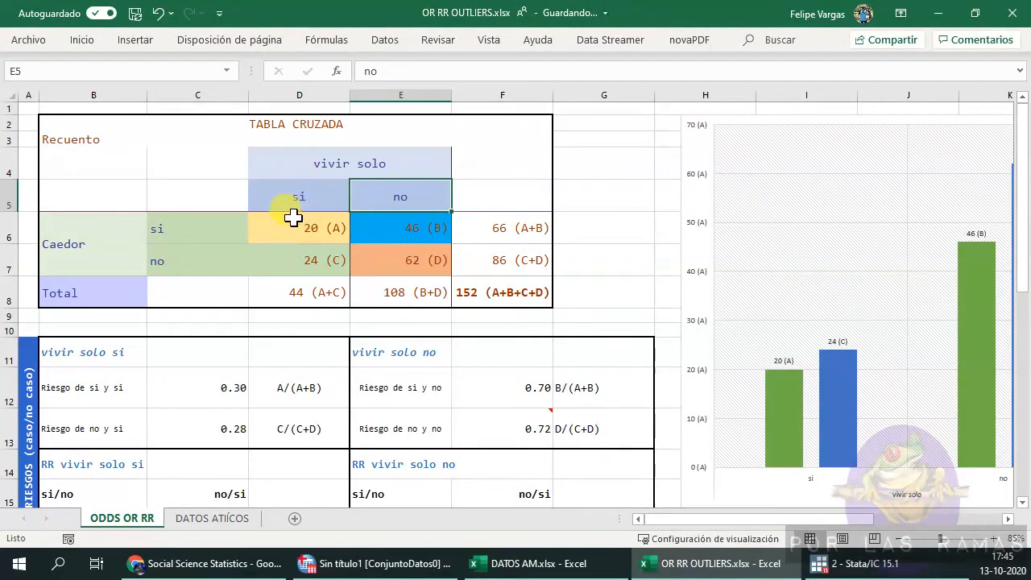
scroll(191, 394, "down", 2)
scroll(215, 362, "up", 2)
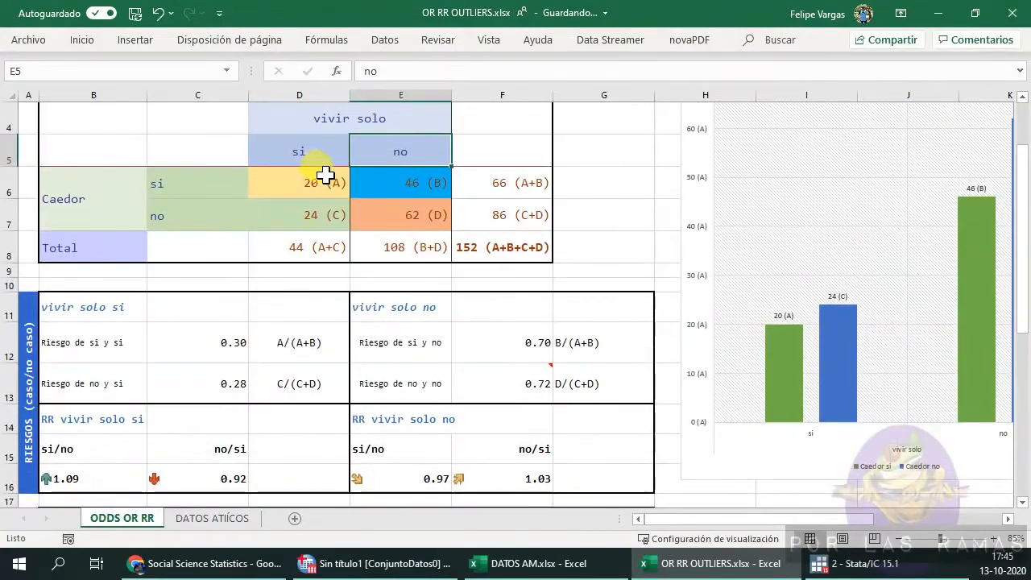
scroll(323, 175, "up", 1)
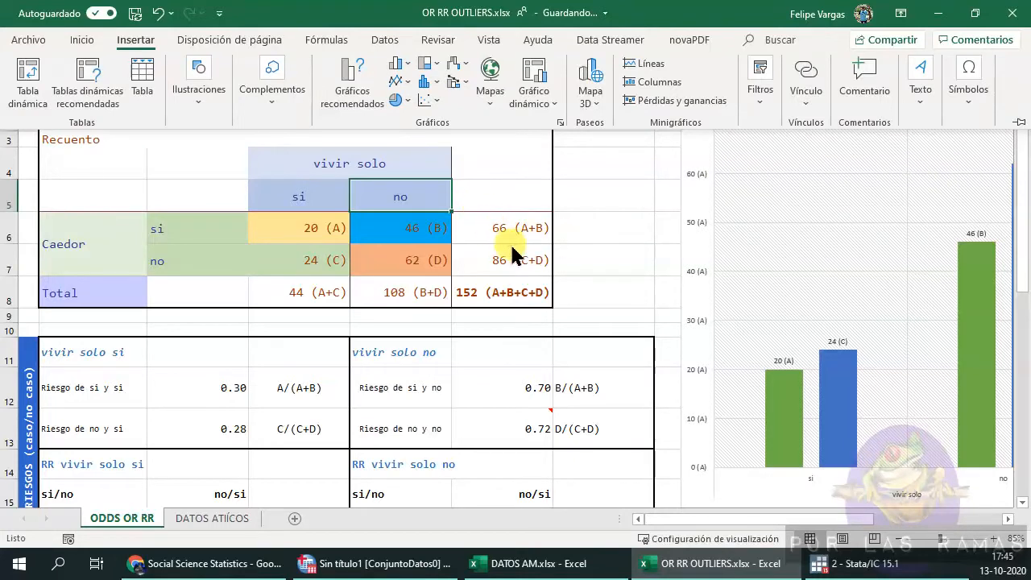
Draw a straight arrow across the crosstab's first row from the 20 (A) cell toward the 46 (B) cell.
left_click(198, 112)
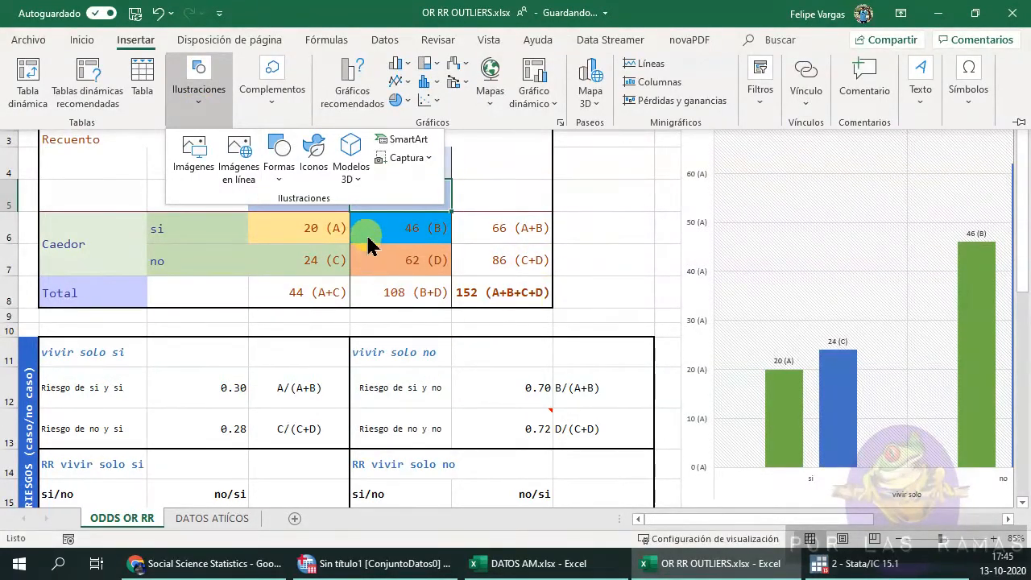
left_click(281, 153)
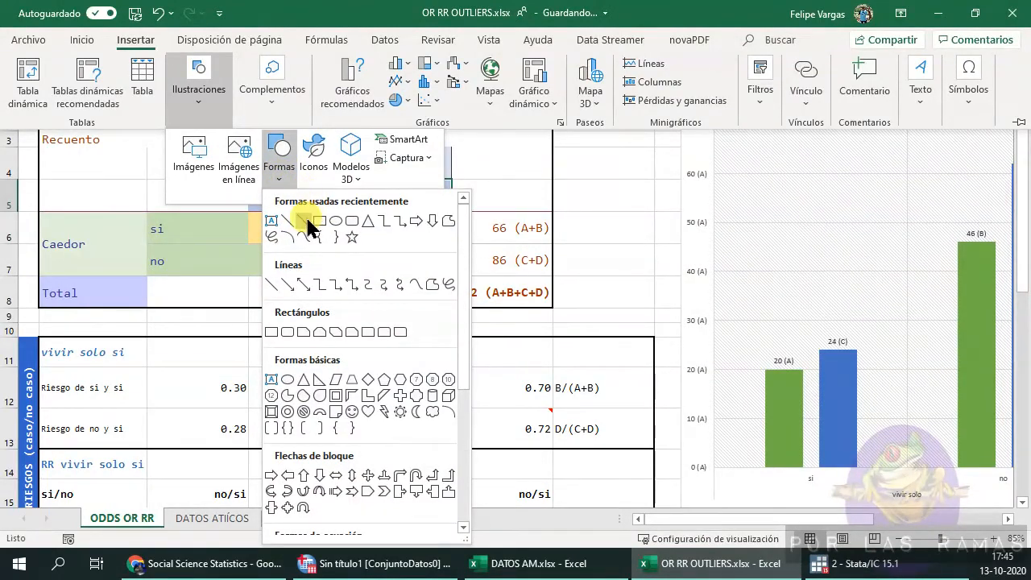
left_click(304, 220)
left_click_drag(271, 223, 396, 223)
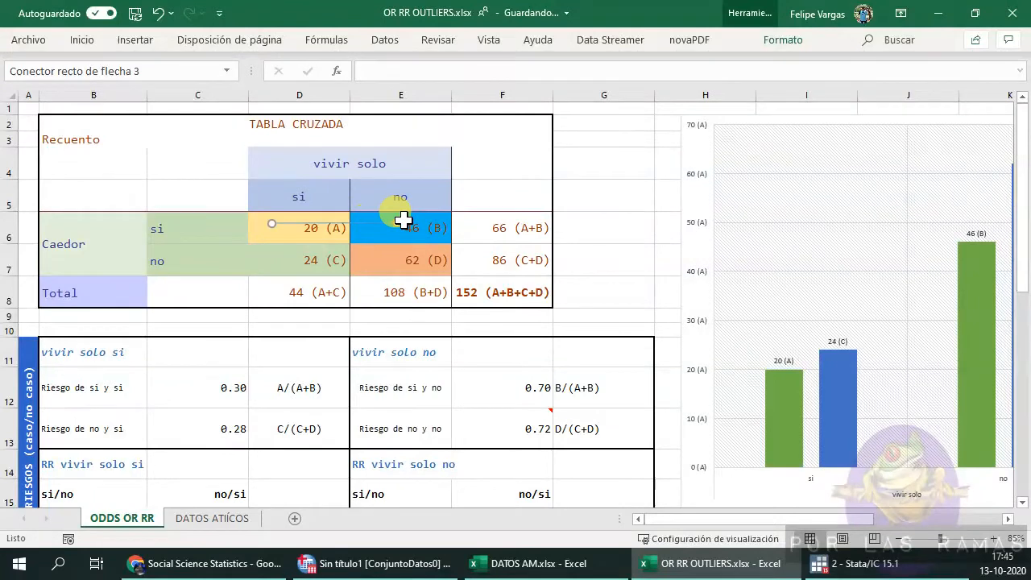
left_click_drag(398, 225, 318, 260)
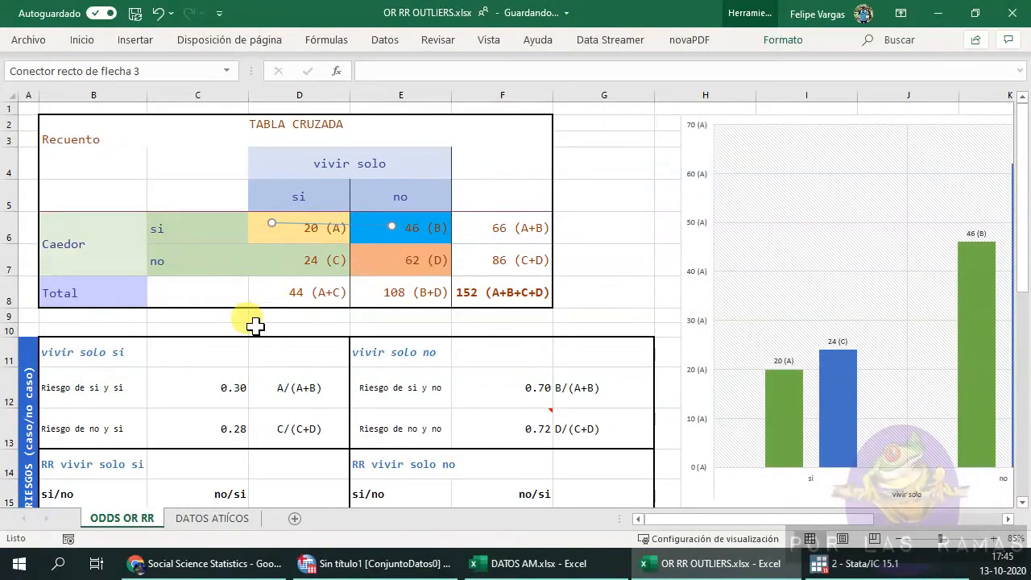
Examine the relative risk and odds ratio formulas and the count cells they reference.
scroll(169, 409, "down", 2)
left_click(218, 393)
scroll(341, 395, "up", 2)
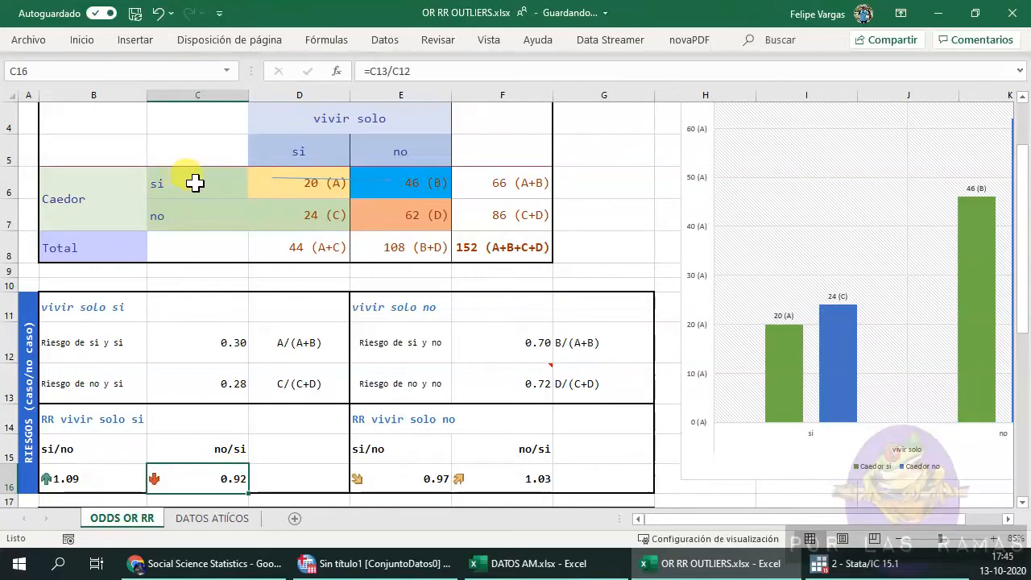
scroll(202, 322, "down", 1)
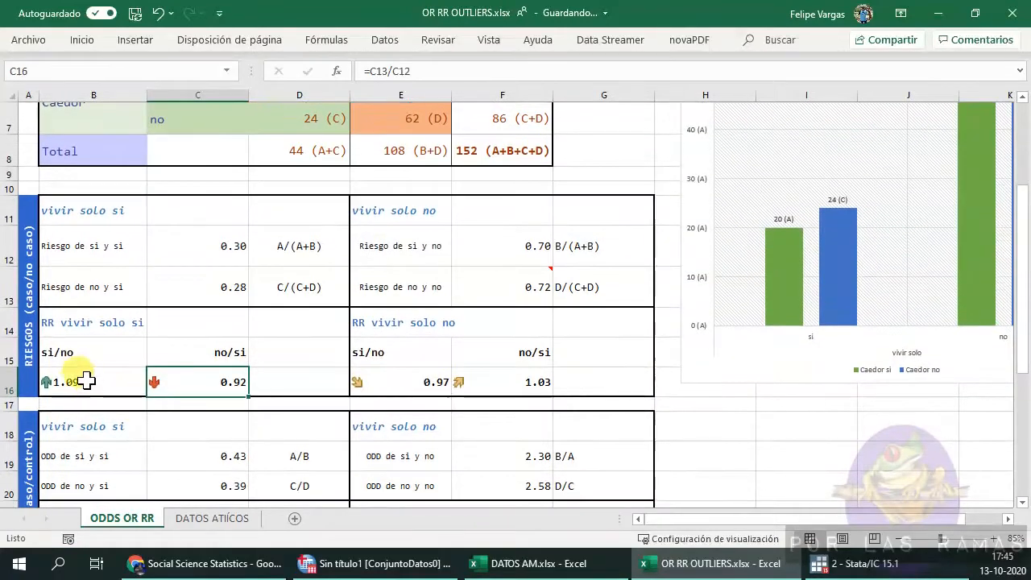
left_click(83, 379)
scroll(172, 402, "down", 2)
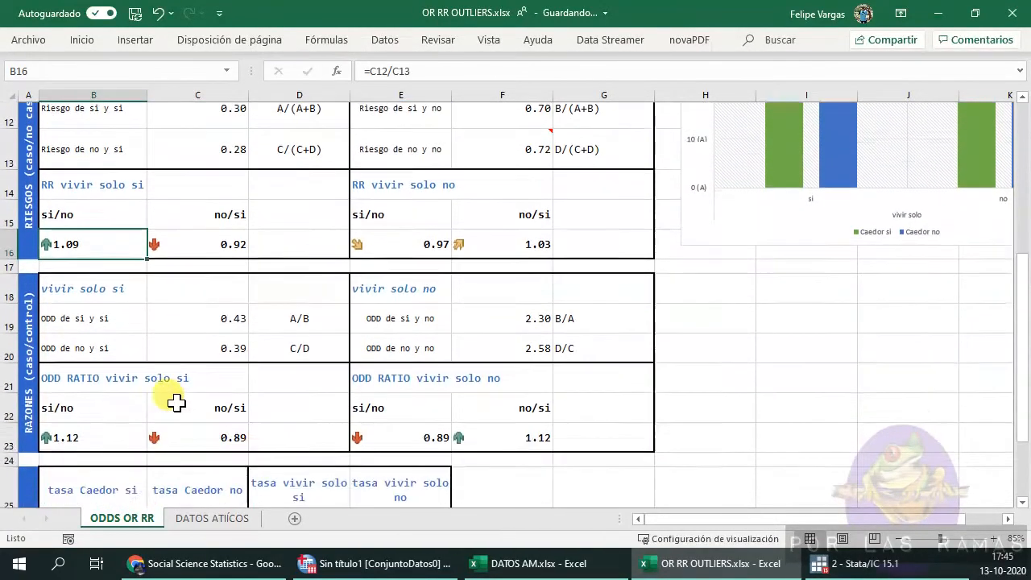
left_click(121, 409)
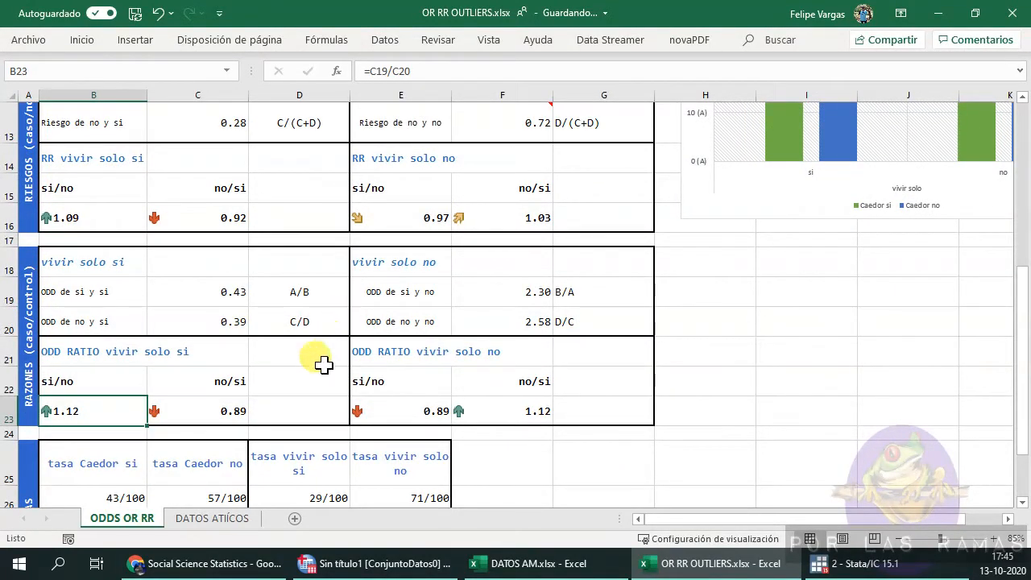
scroll(346, 321, "up", 4)
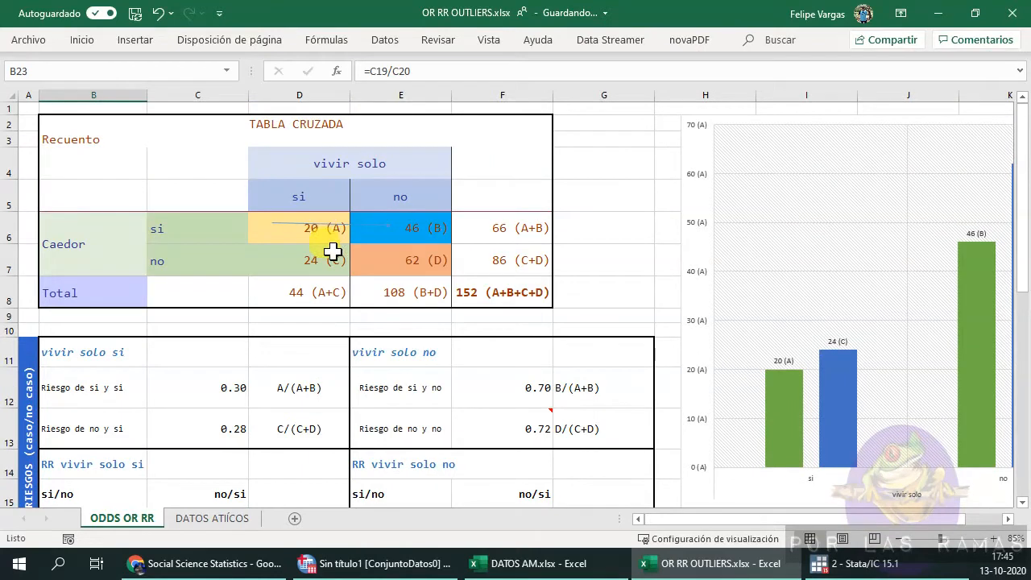
left_click(303, 233)
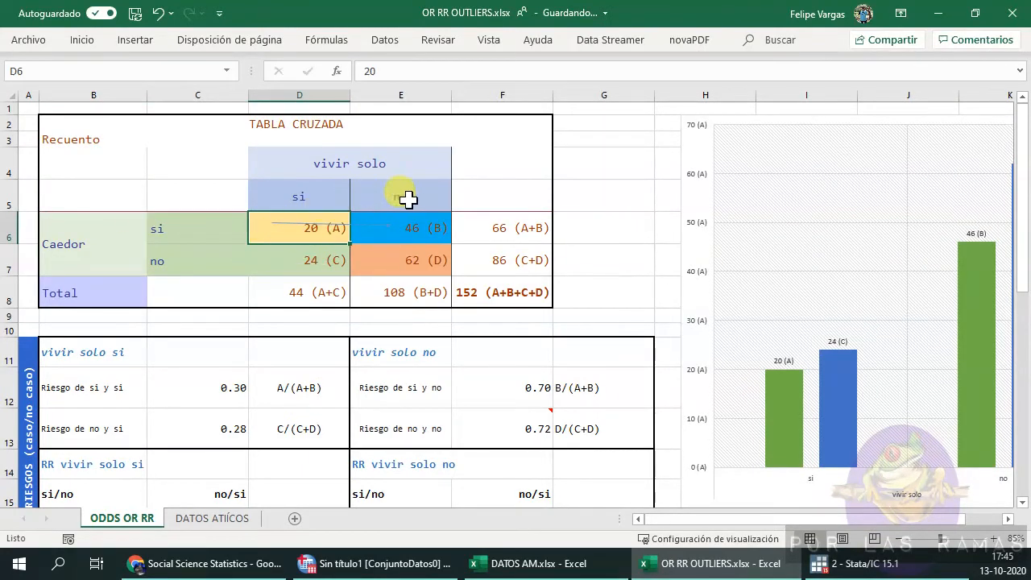
left_click(435, 229)
scroll(400, 327, "down", 2)
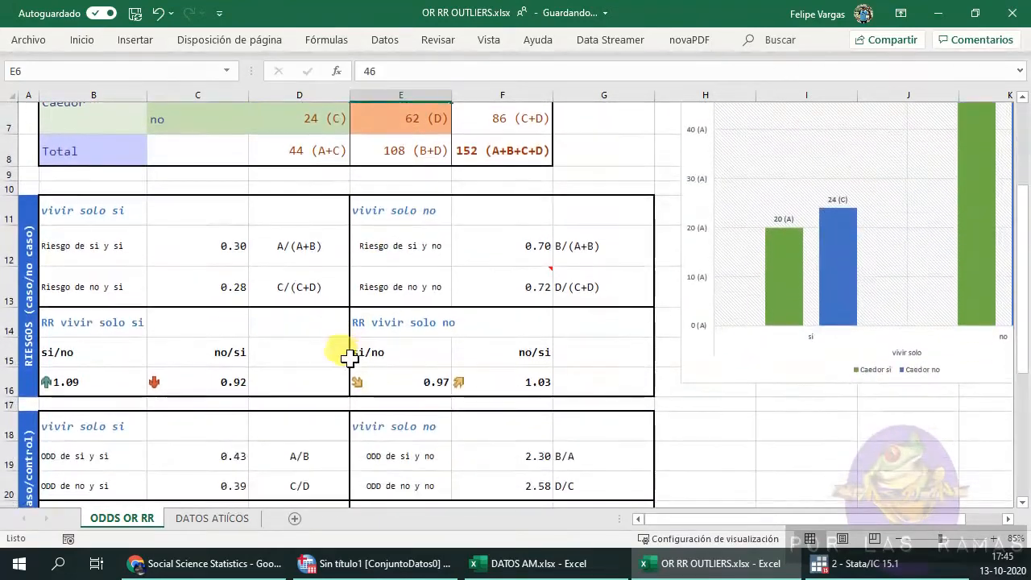
scroll(352, 357, "down", 1)
left_click(228, 371)
scroll(343, 419, "down", 1)
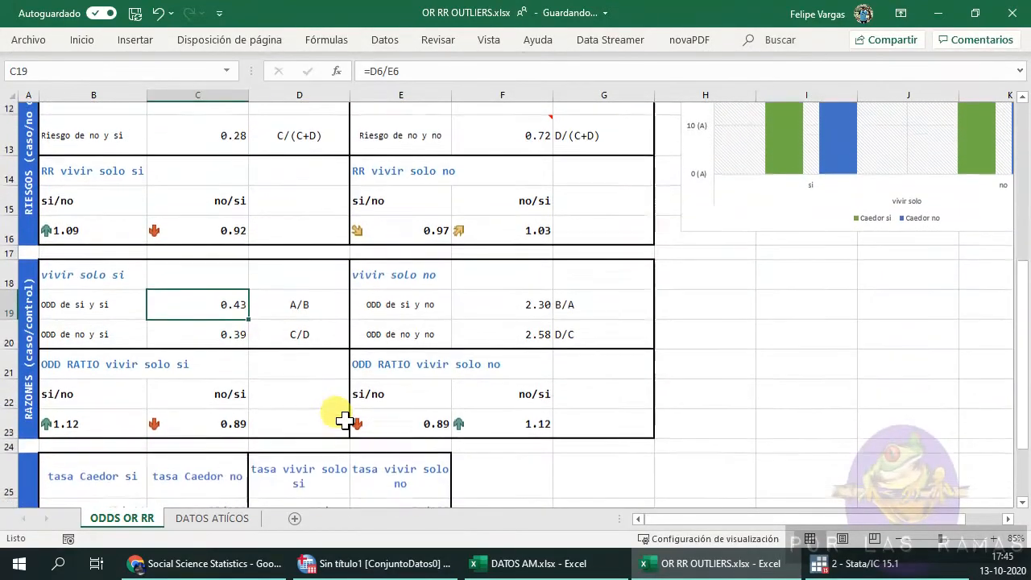
scroll(344, 419, "down", 1)
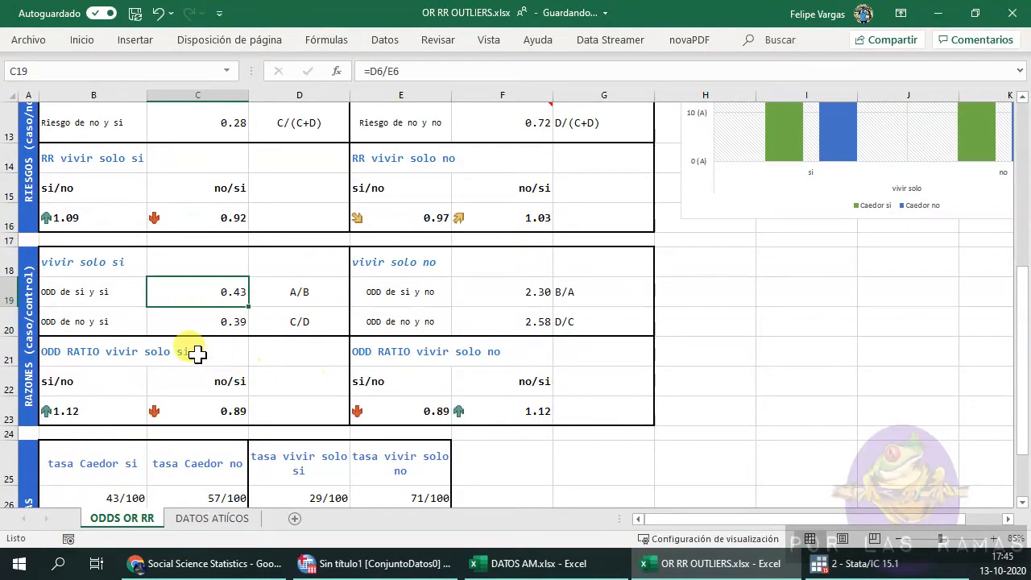
left_click(194, 323)
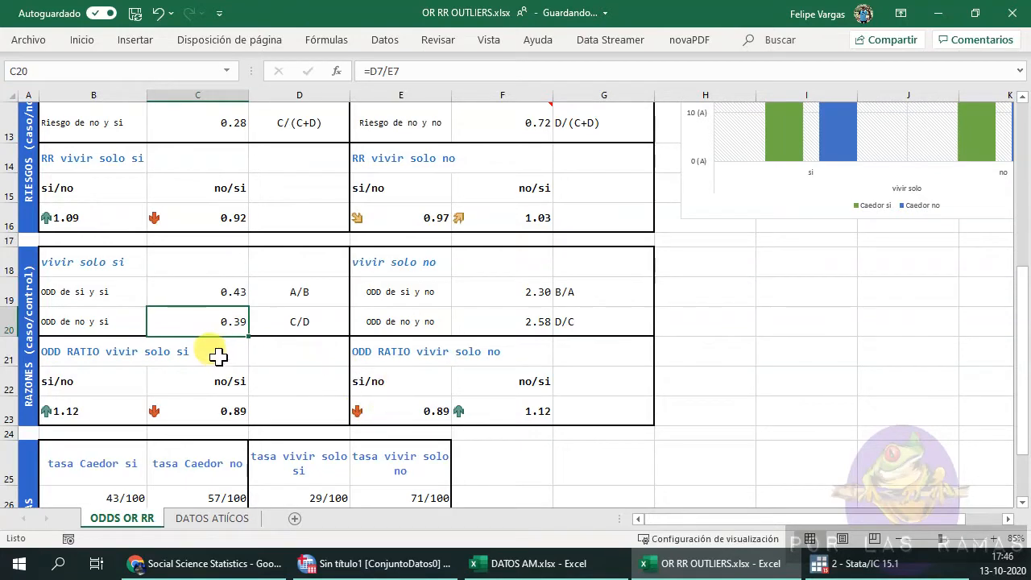
scroll(207, 345, "up", 2)
scroll(240, 246, "up", 2)
left_click(321, 254)
scroll(329, 427, "down", 2)
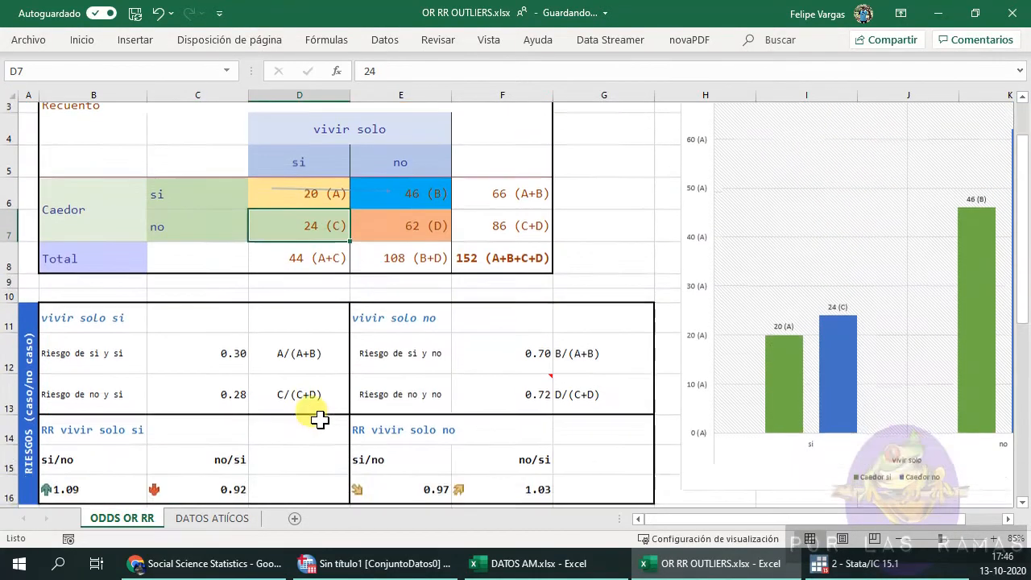
Examine the odds ratio formulas and the si/no labels in the odds section below the crosstab.
scroll(274, 389, "down", 2)
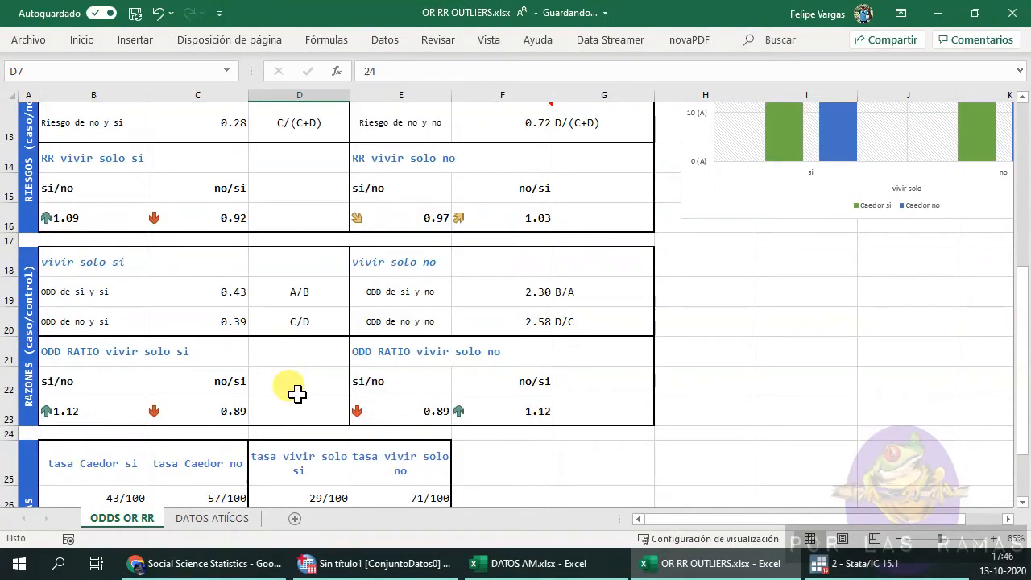
left_click(109, 404)
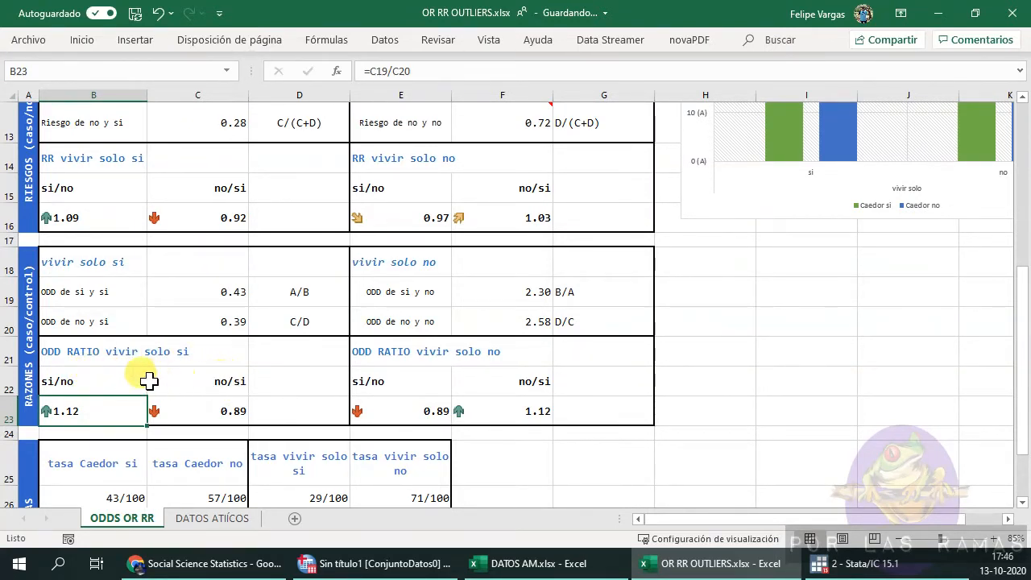
left_click(79, 386)
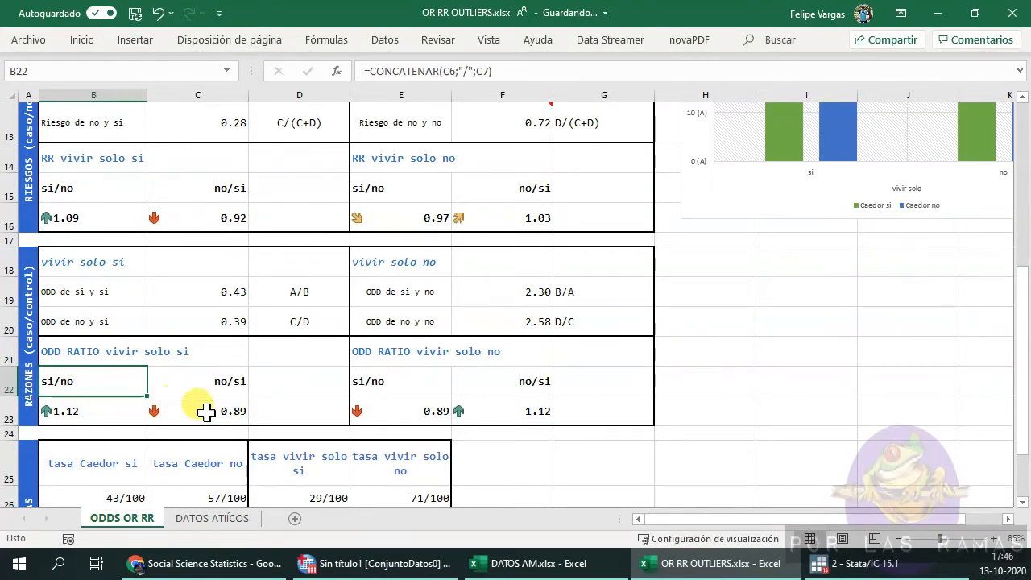
scroll(294, 415, "up", 4)
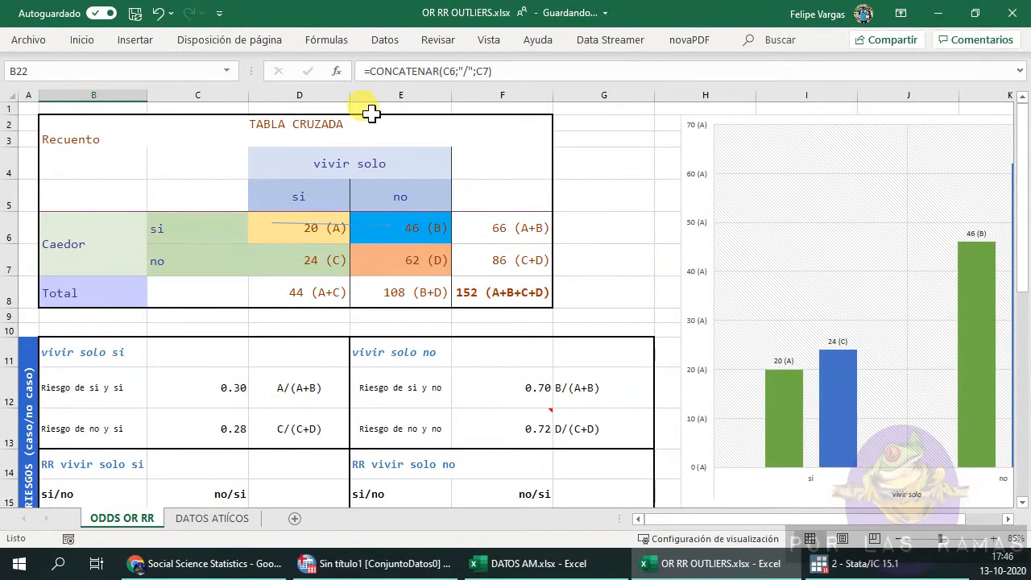
scroll(203, 380, "down", 3)
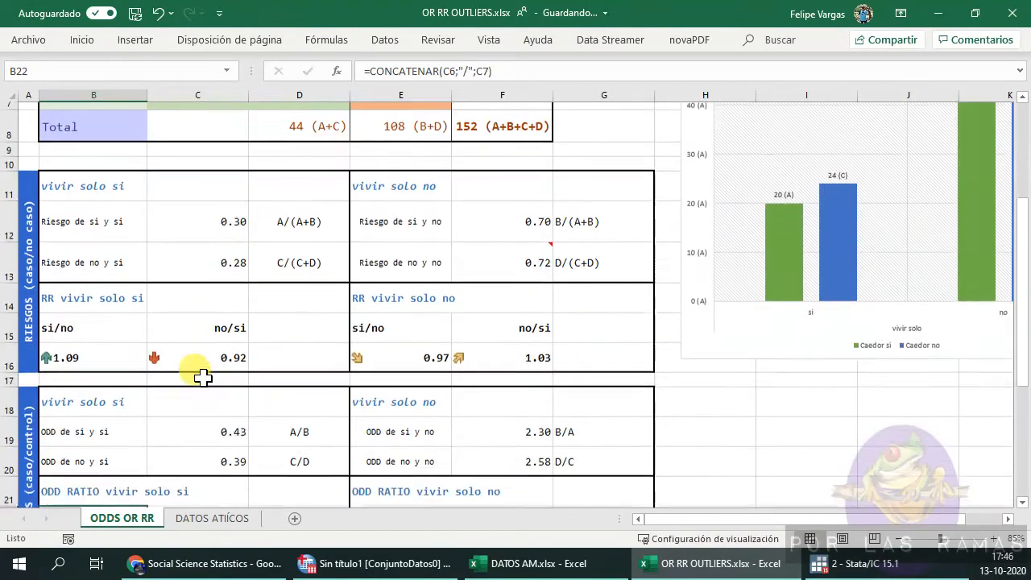
scroll(118, 466, "down", 2)
left_click(105, 313)
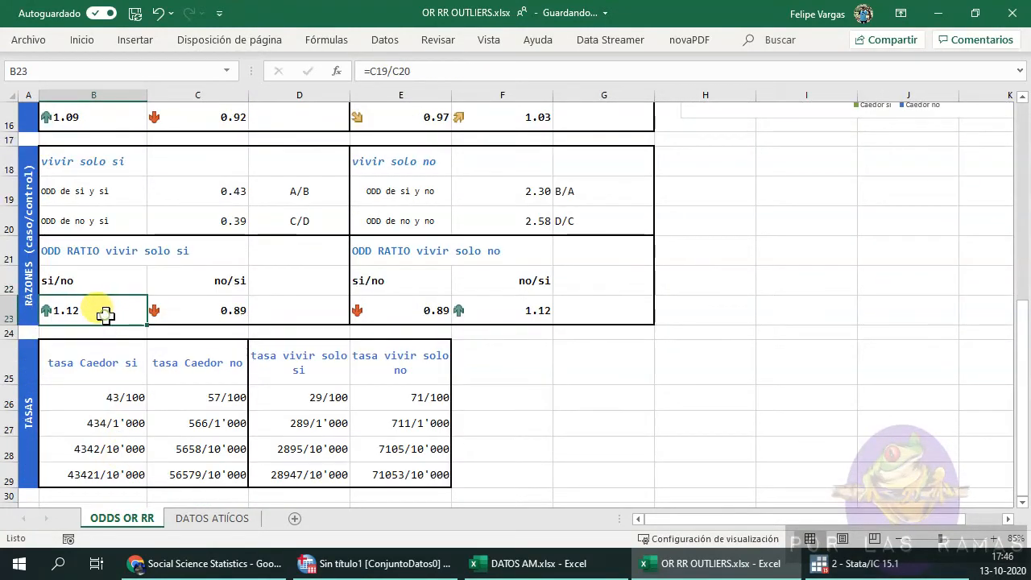
scroll(126, 295, "up", 1)
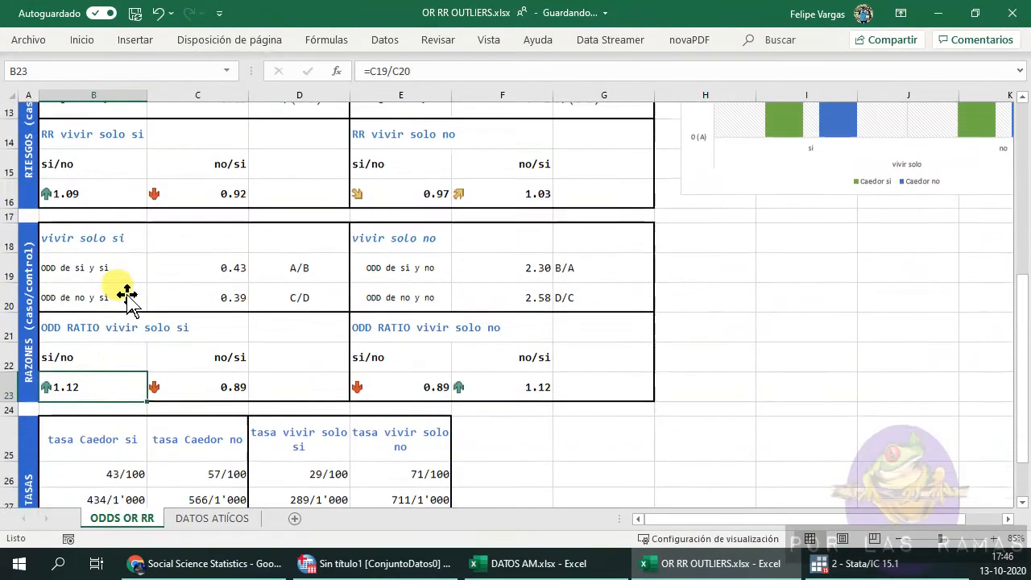
left_click(89, 224)
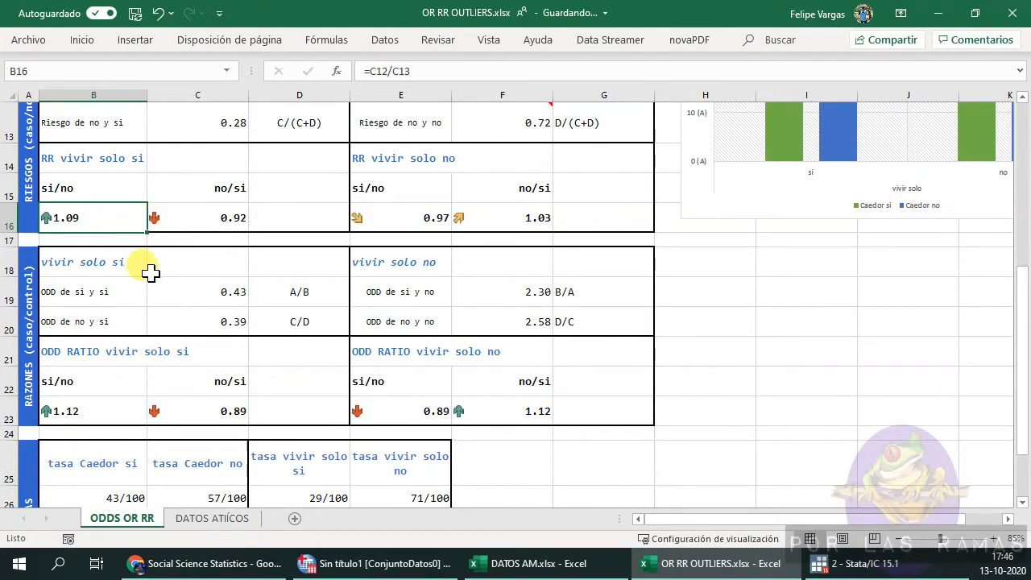
scroll(151, 272, "up", 2)
scroll(794, 522, "right", 1)
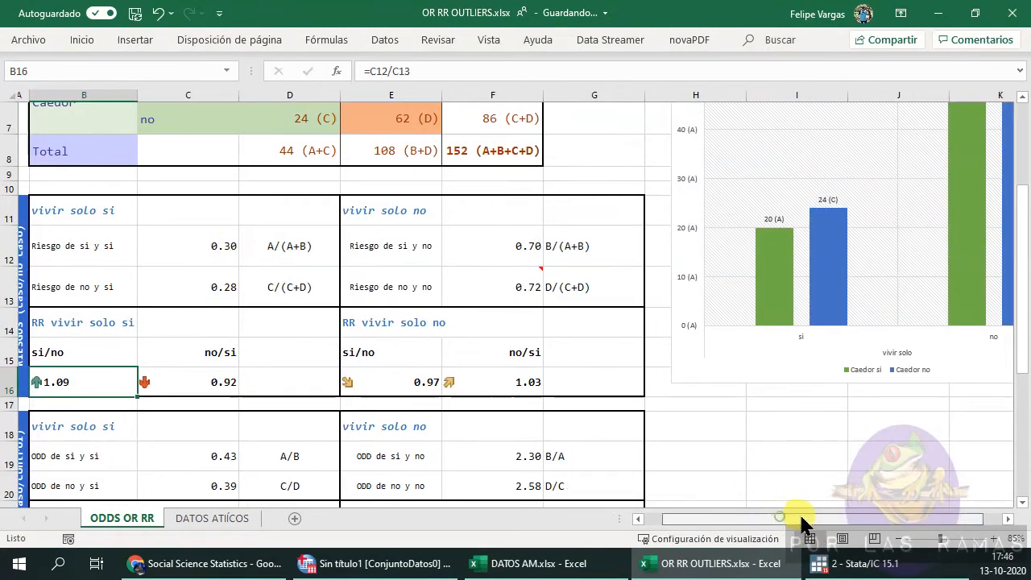
scroll(903, 435, "up", 2)
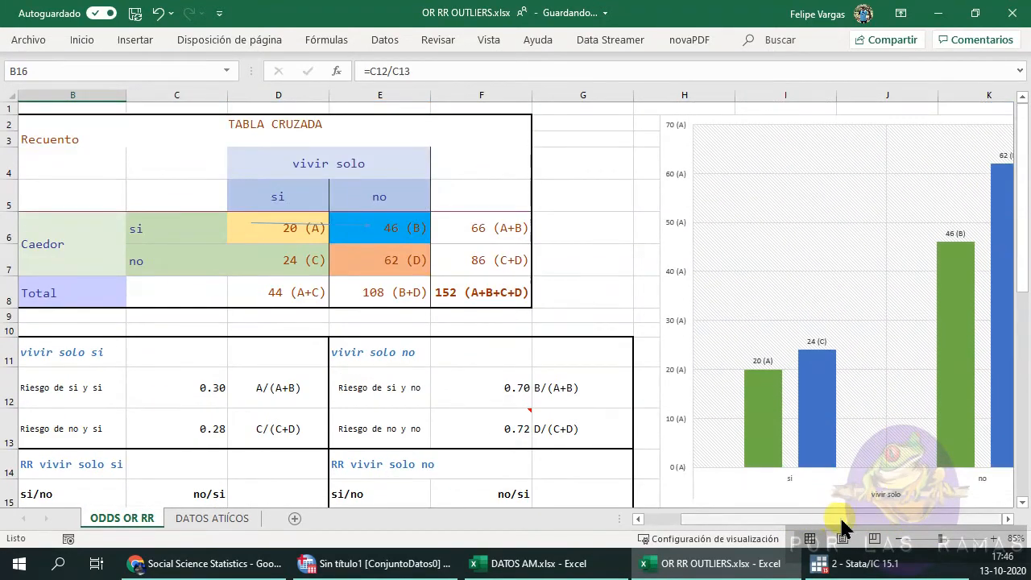
left_click(1007, 519)
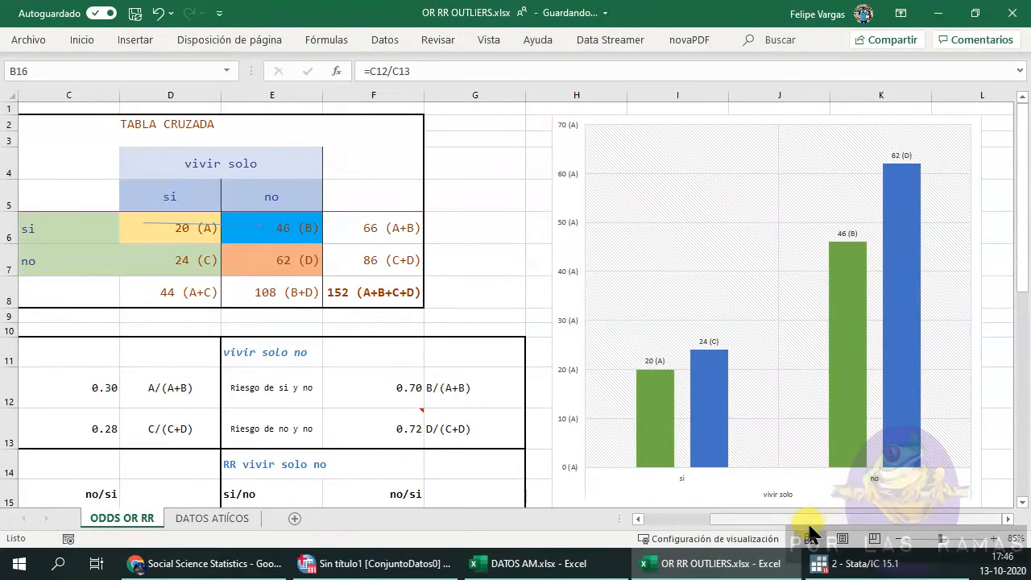
left_click(637, 519)
scroll(299, 449, "down", 3)
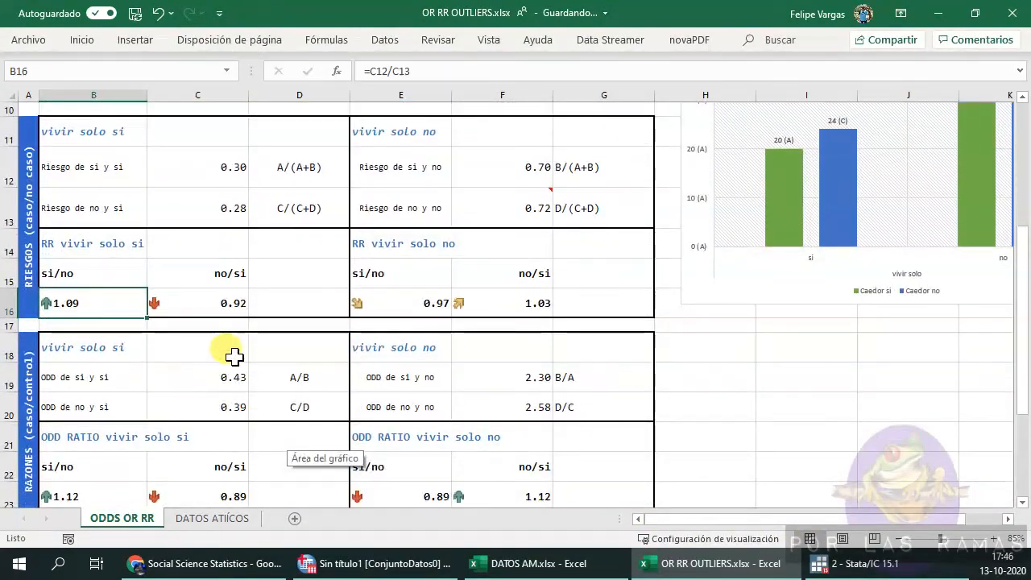
Switch to the browser and open the Relative Risk and Odds Ratio Calculator on Social Science Statistics.
left_click(233, 564)
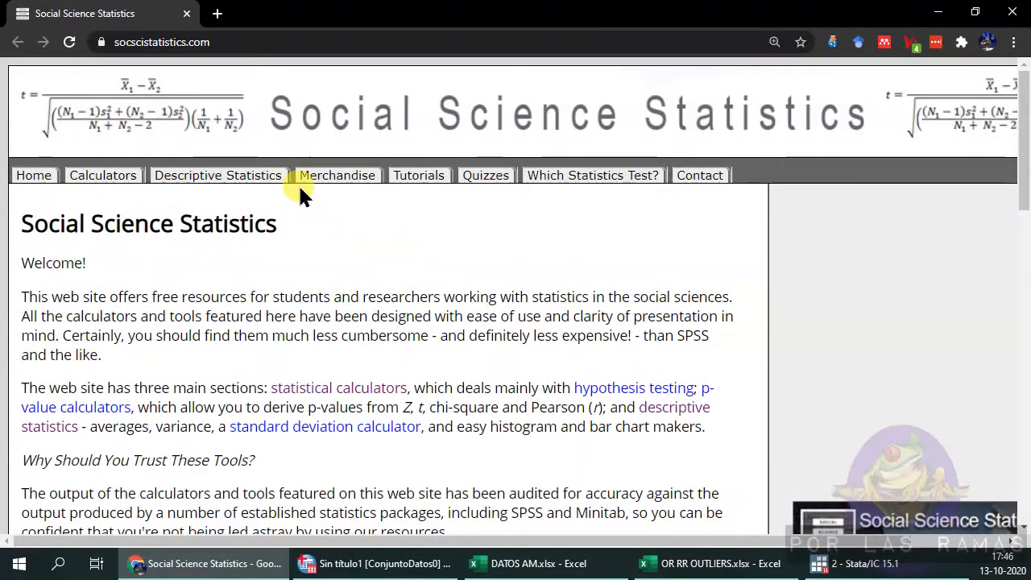
left_click(118, 183)
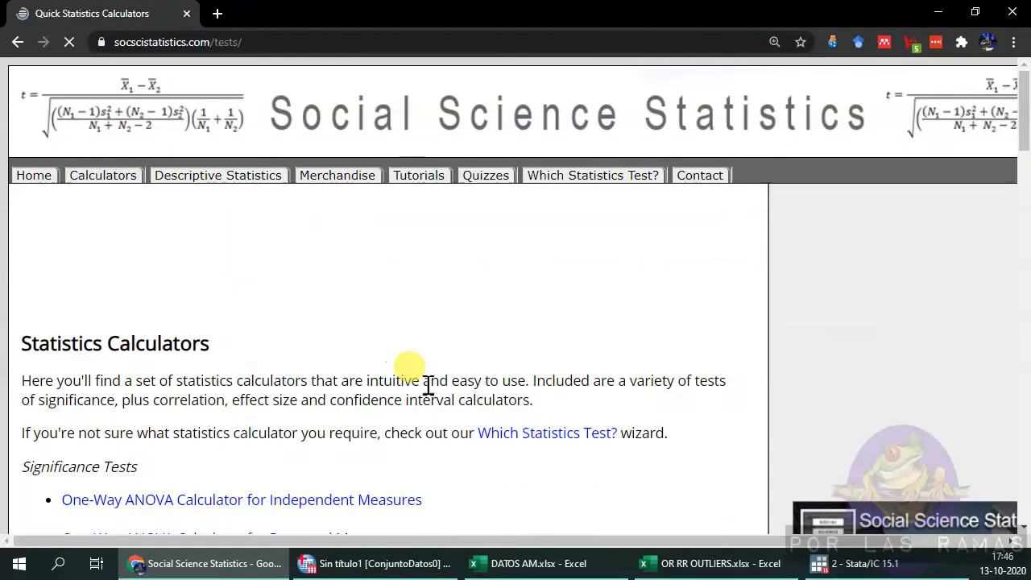
scroll(456, 341, "down", 6)
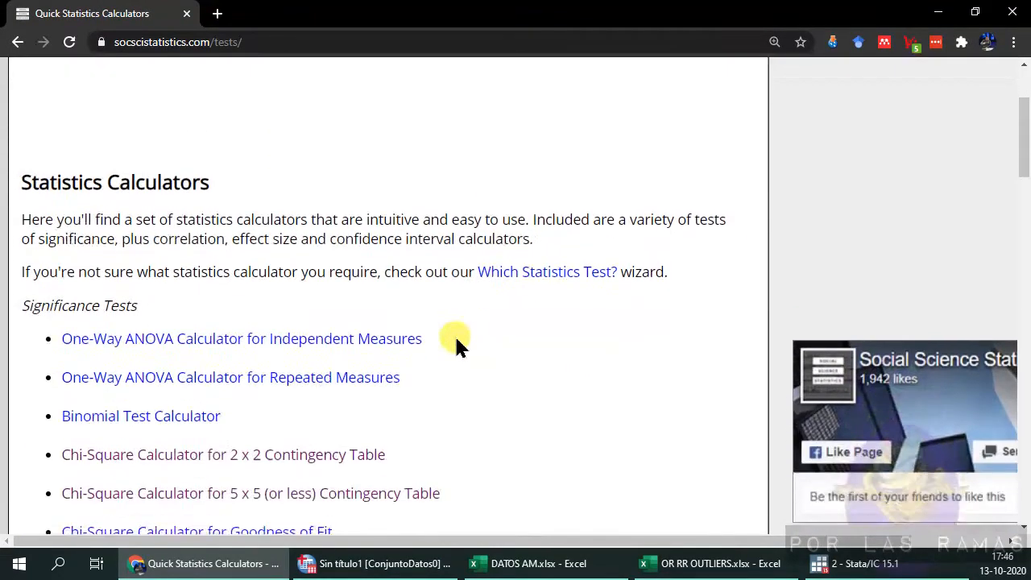
scroll(362, 412, "down", 8)
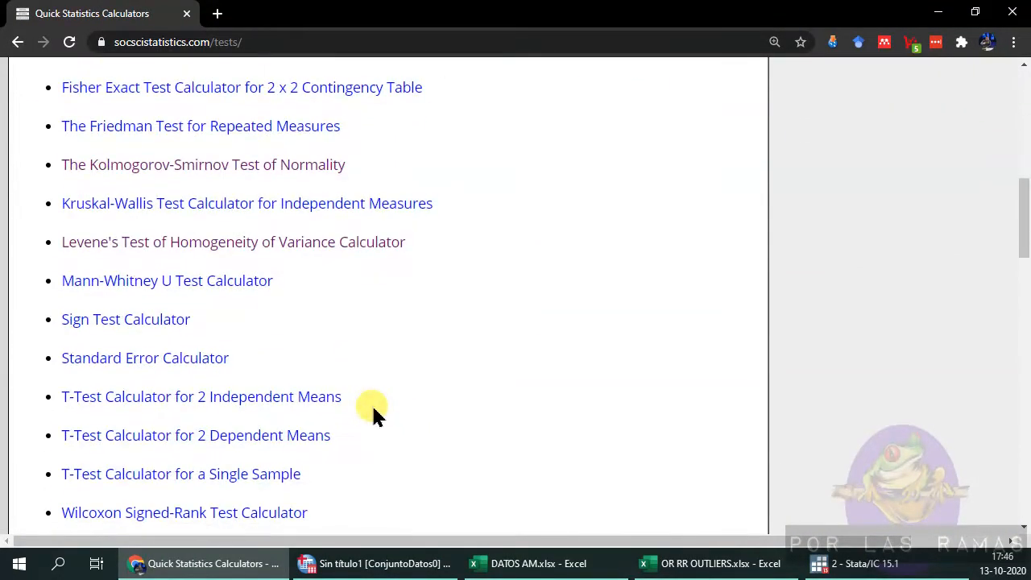
scroll(385, 400, "down", 5)
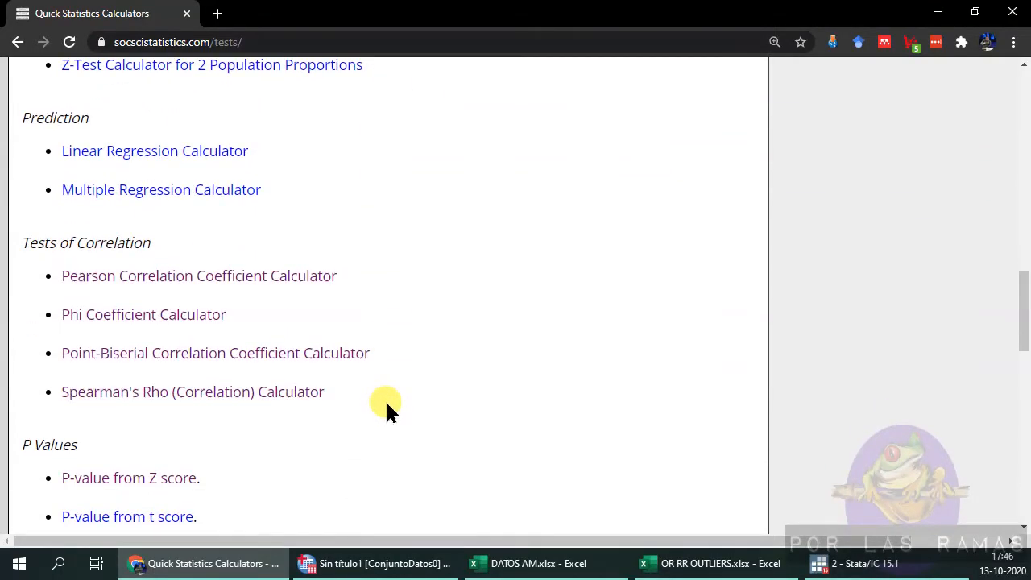
scroll(385, 400, "down", 3)
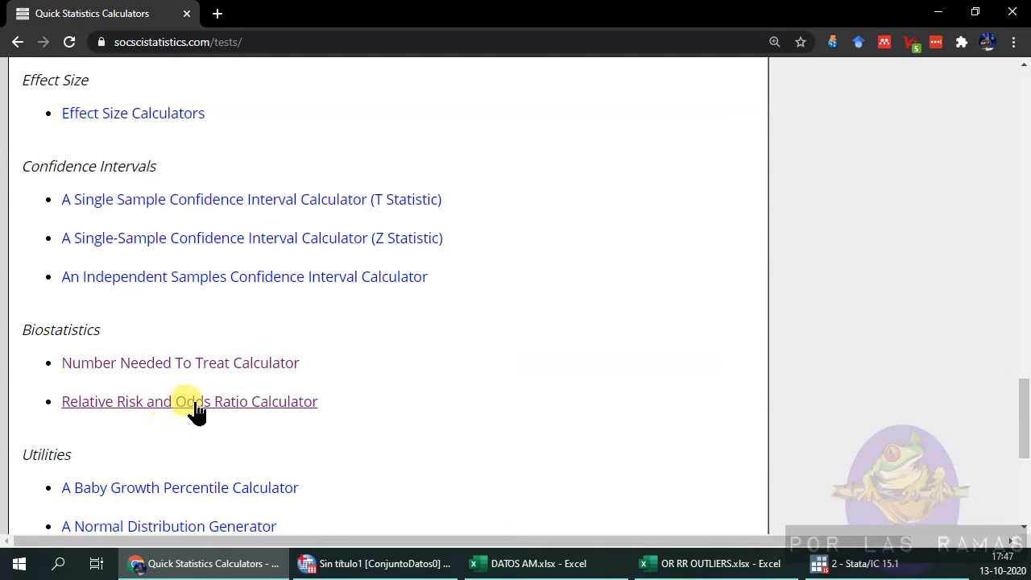
scroll(205, 399, "down", 4)
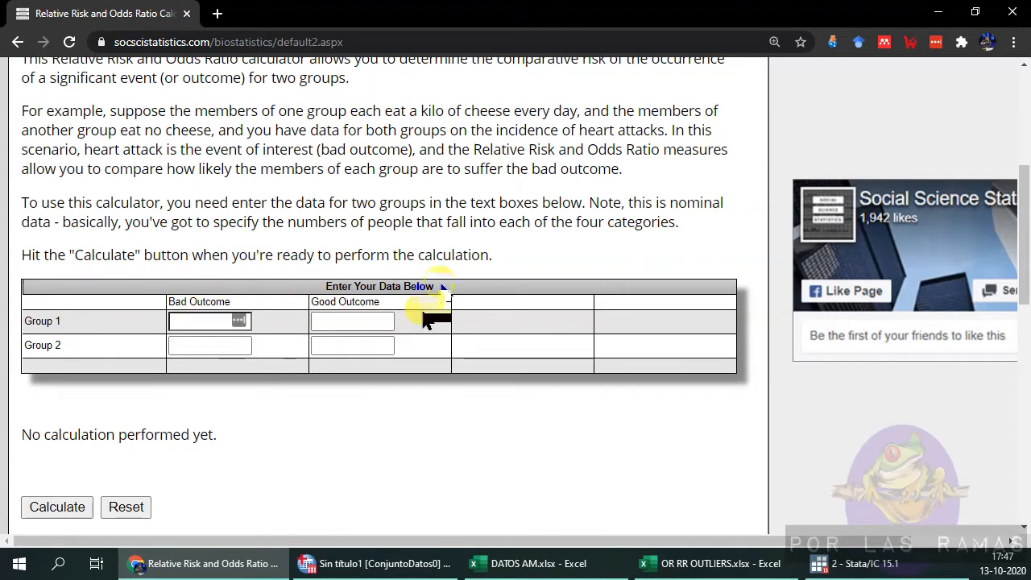
Return to the OR RR workbook and delete the arrow drawn across the crosstab's first row.
mouse_move(717, 569)
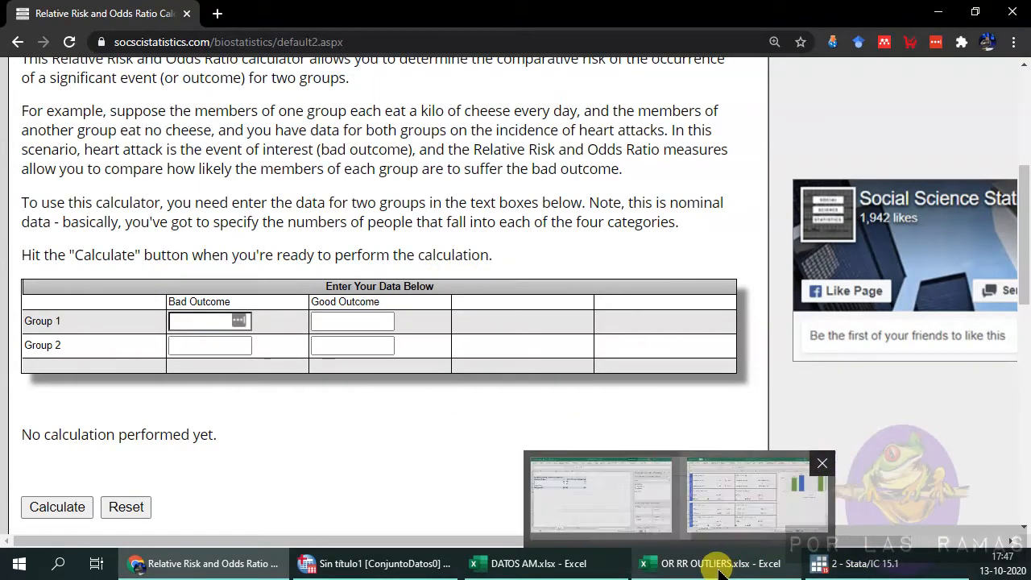
left_click(701, 566)
scroll(415, 338, "up", 3)
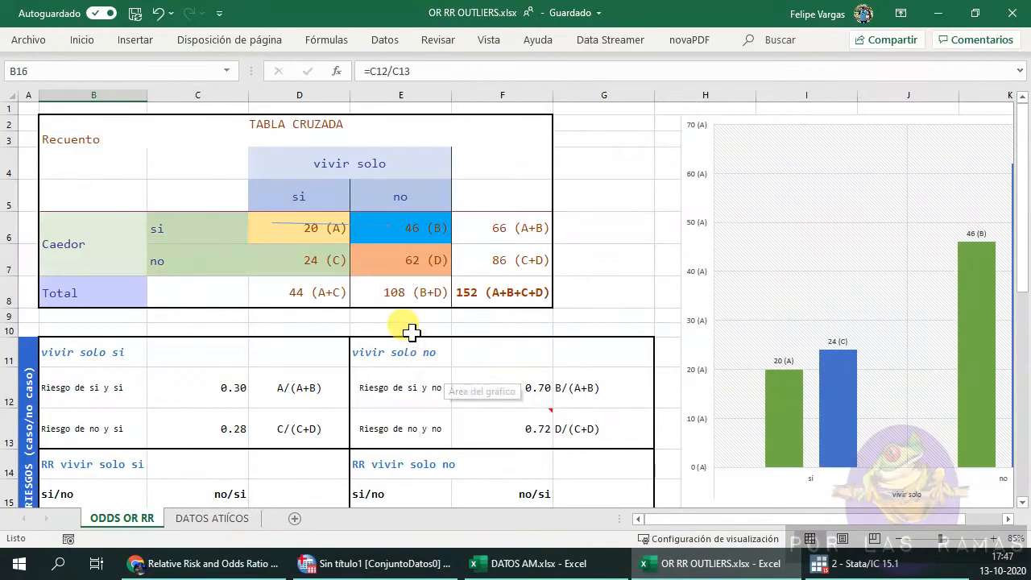
left_click_drag(272, 223, 391, 226)
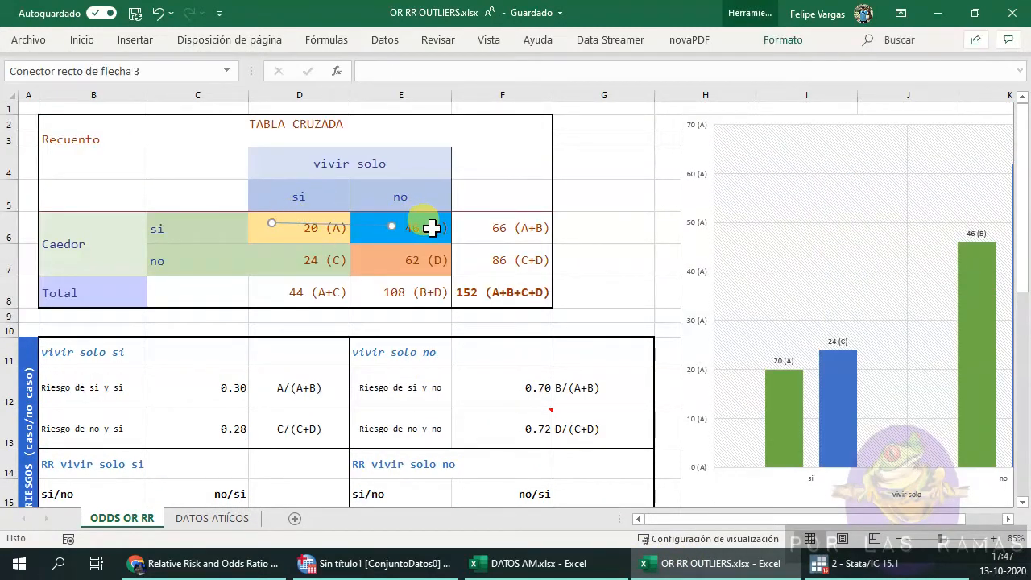
key("Delete")
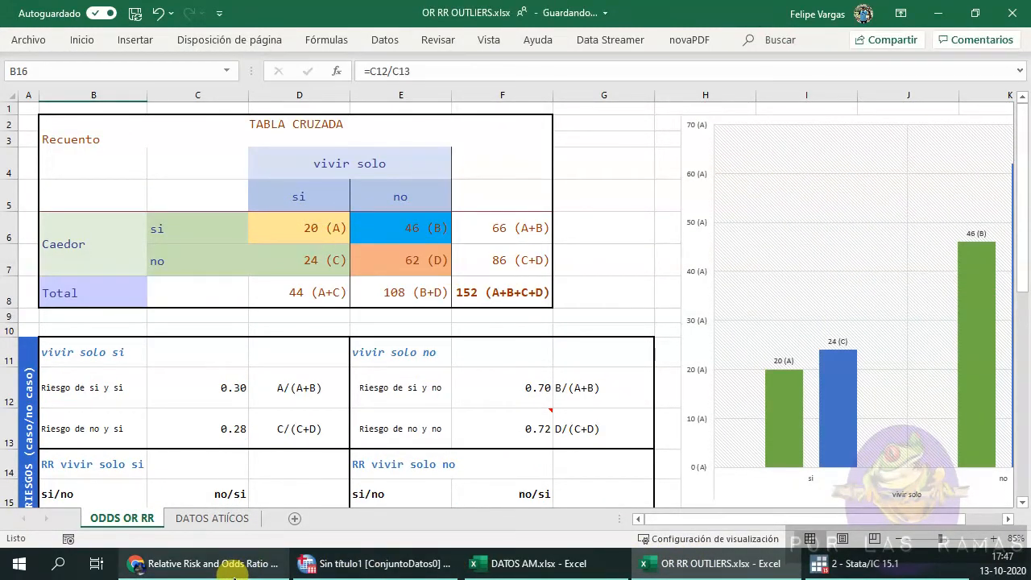
Enter Group 1's counts in the calculator: 20 bad outcome and 46 good outcome, checking the pivot table.
mouse_move(234, 568)
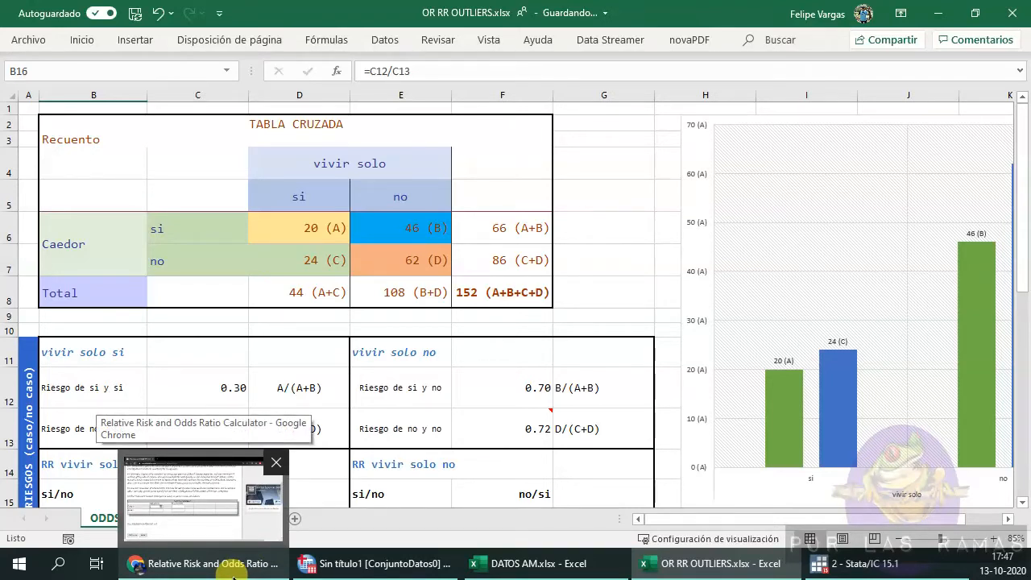
left_click(237, 578)
left_click(215, 322)
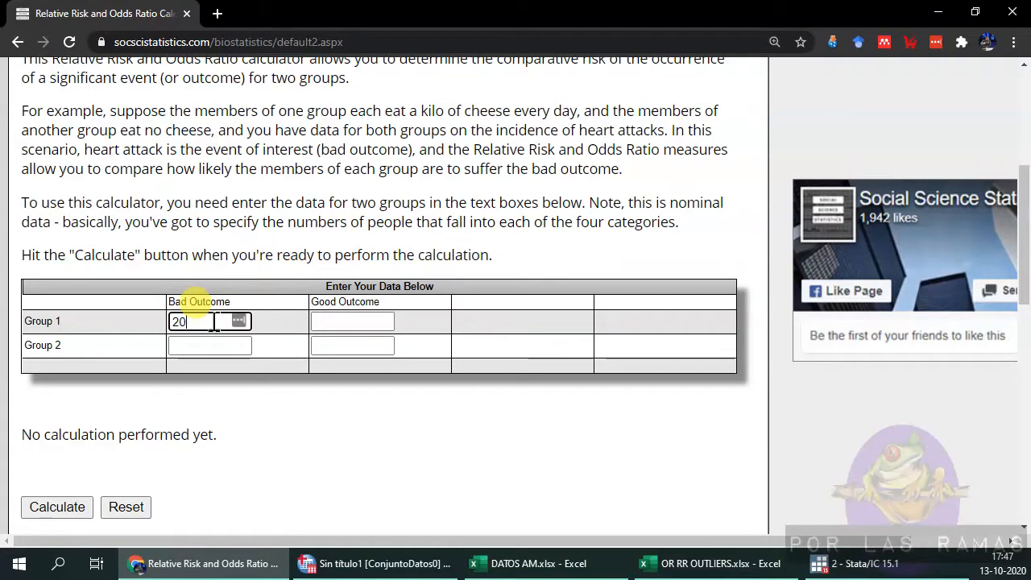
left_click(531, 564)
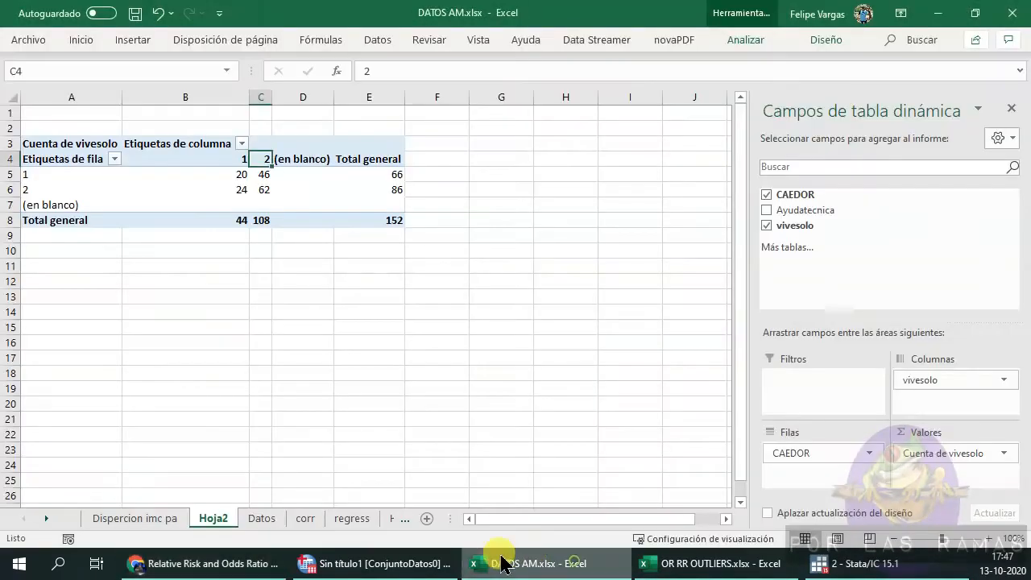
left_click(181, 570)
left_click(362, 319)
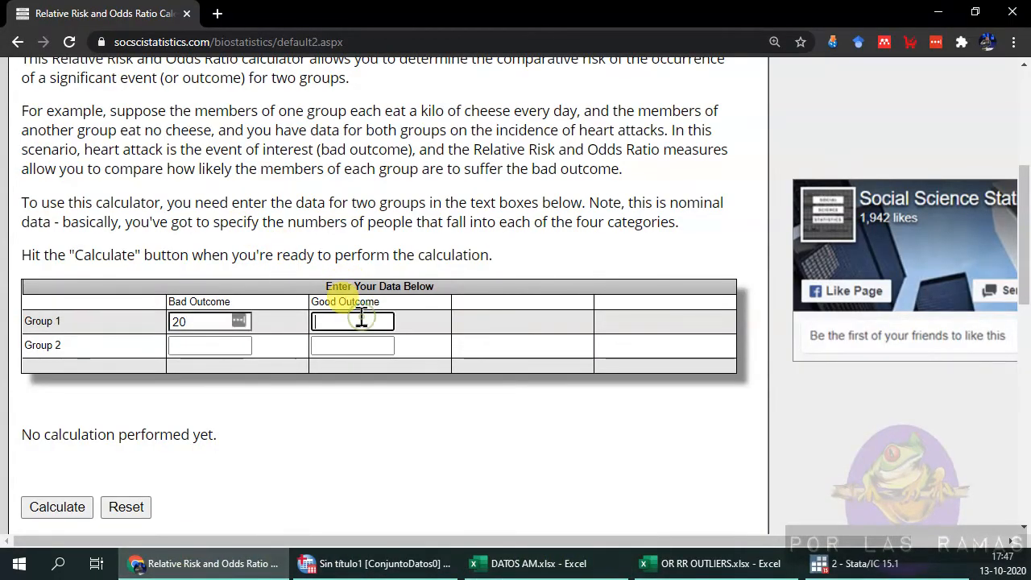
Enter Group 2's counts, 24 bad outcome and 62 good outcome, and calculate.
left_click(215, 342)
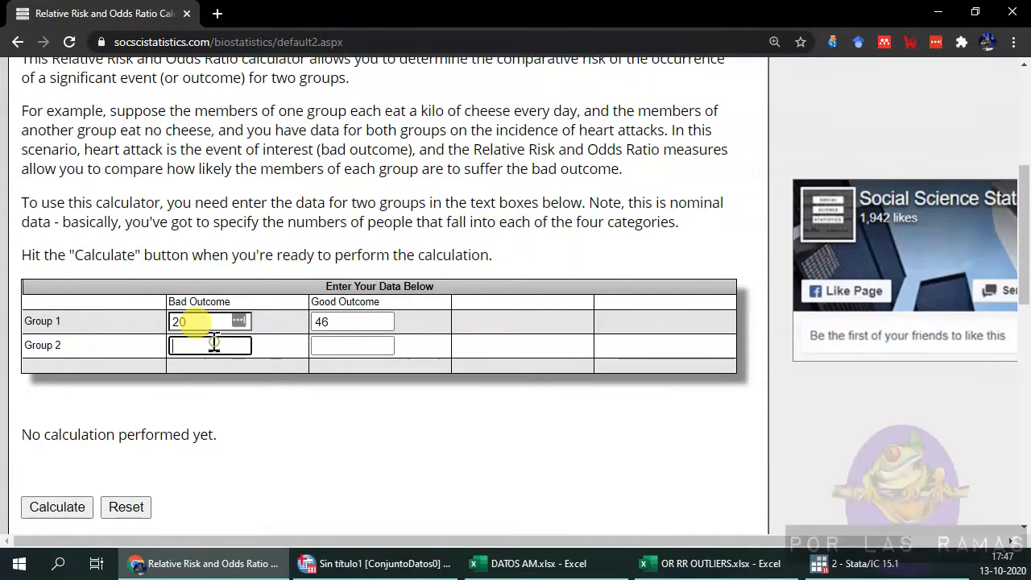
left_click(336, 348)
left_click_drag(225, 346, 100, 340)
type("24")
left_click(343, 339)
type("62")
left_click(76, 507)
Compare the calculator's relative risk and odds ratio results with the spreadsheet's RR and OR values.
scroll(197, 401, "down", 5)
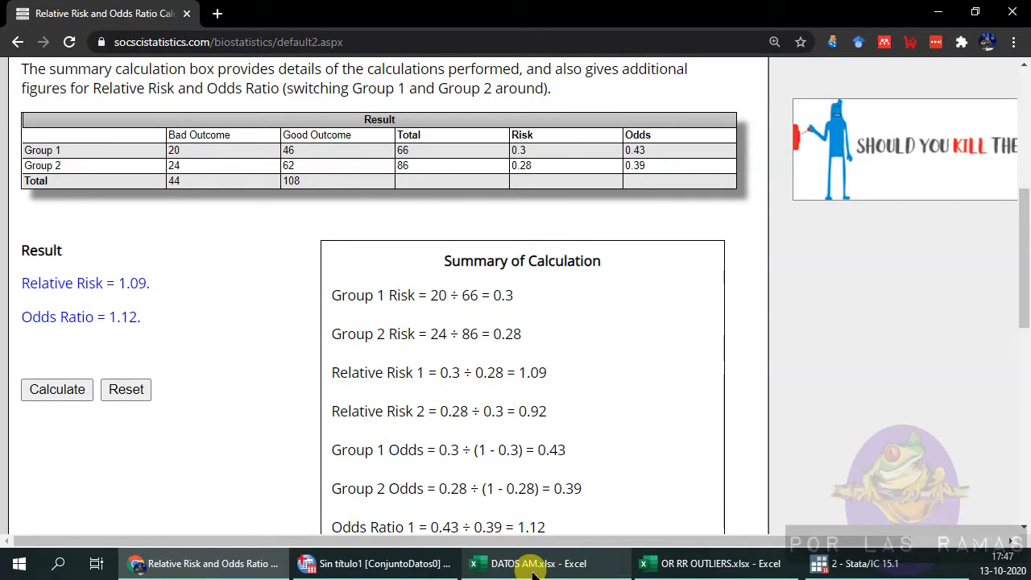
left_click(662, 564)
scroll(306, 428, "down", 2)
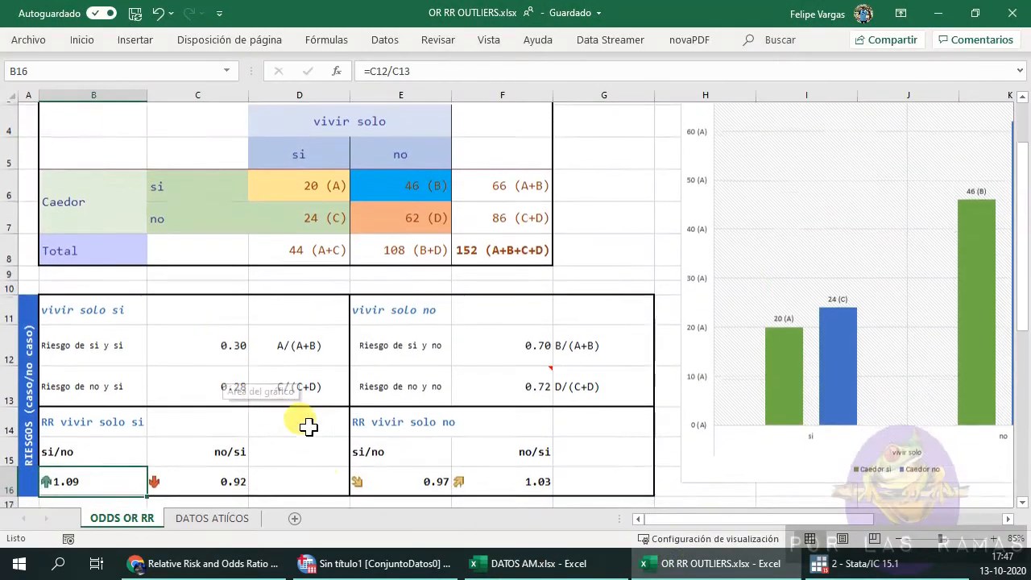
scroll(113, 339, "down", 2)
left_click(129, 415)
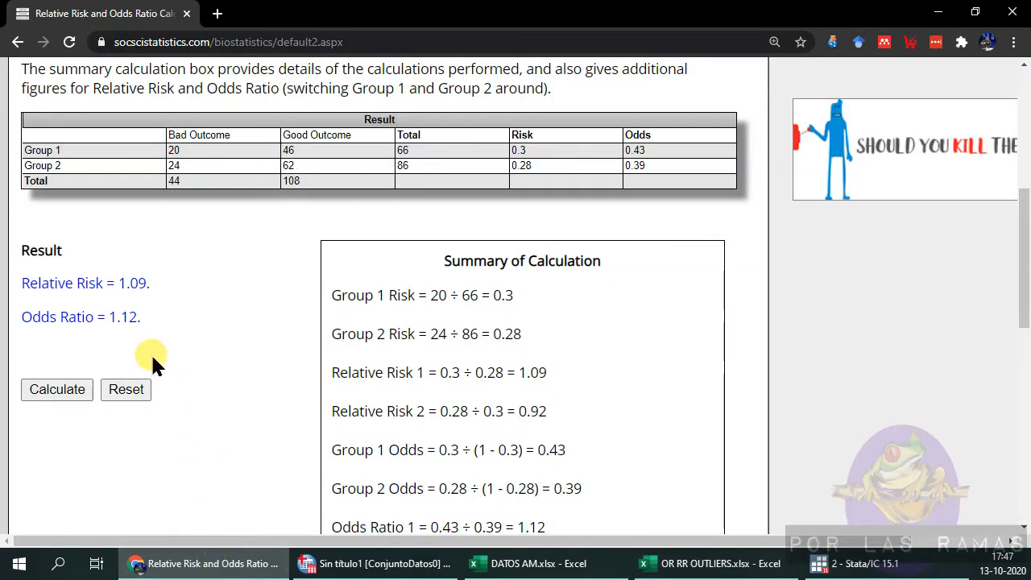
left_click(242, 564)
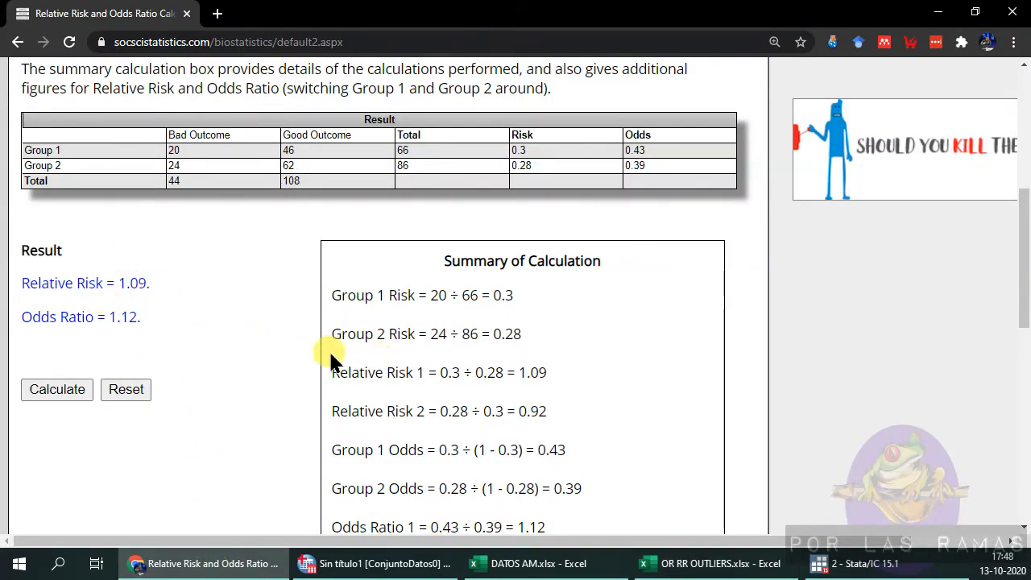
scroll(293, 398, "up", 2)
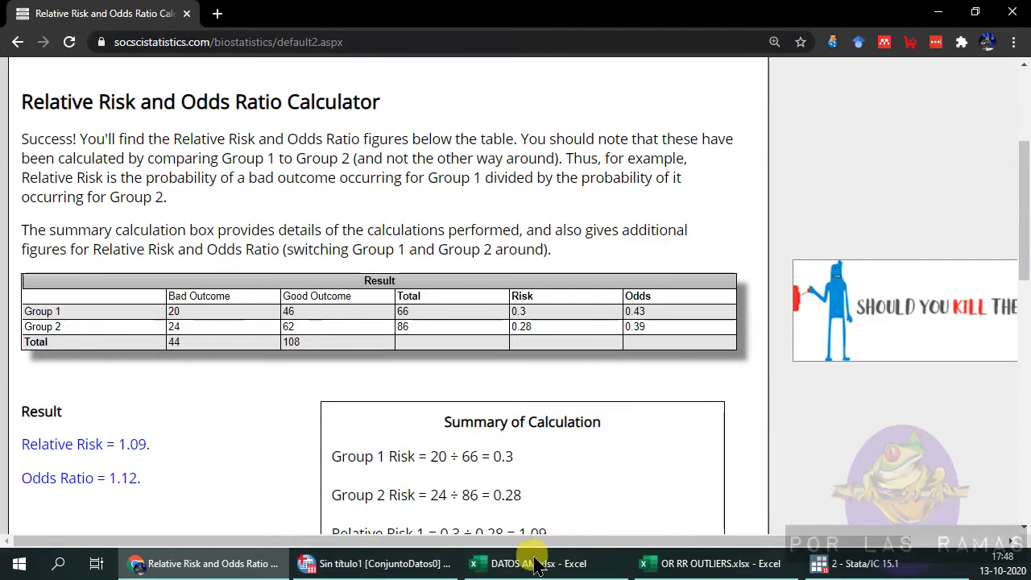
Switch to Stata and place the cursor in the command window.
left_click(883, 570)
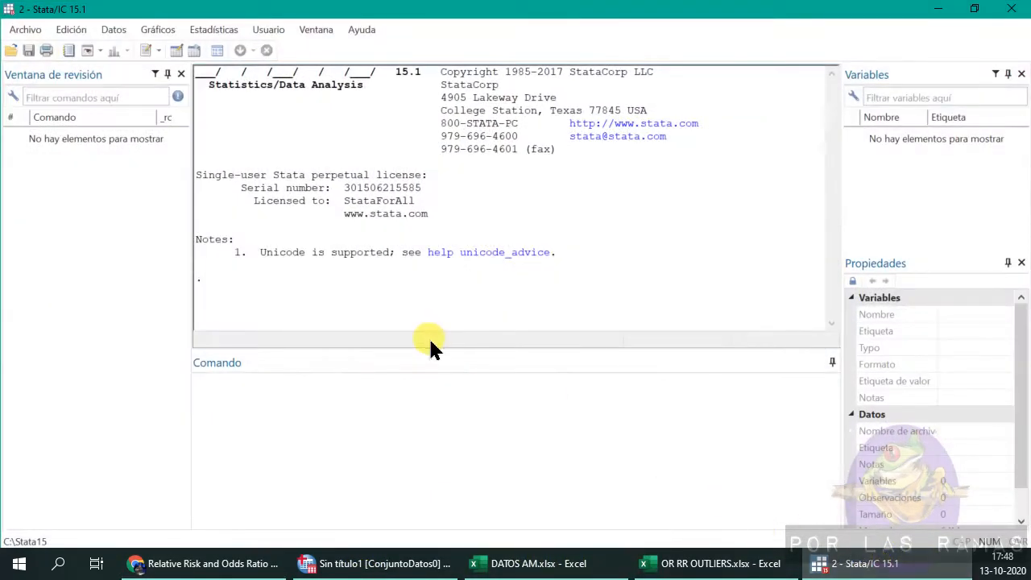
left_click(479, 453)
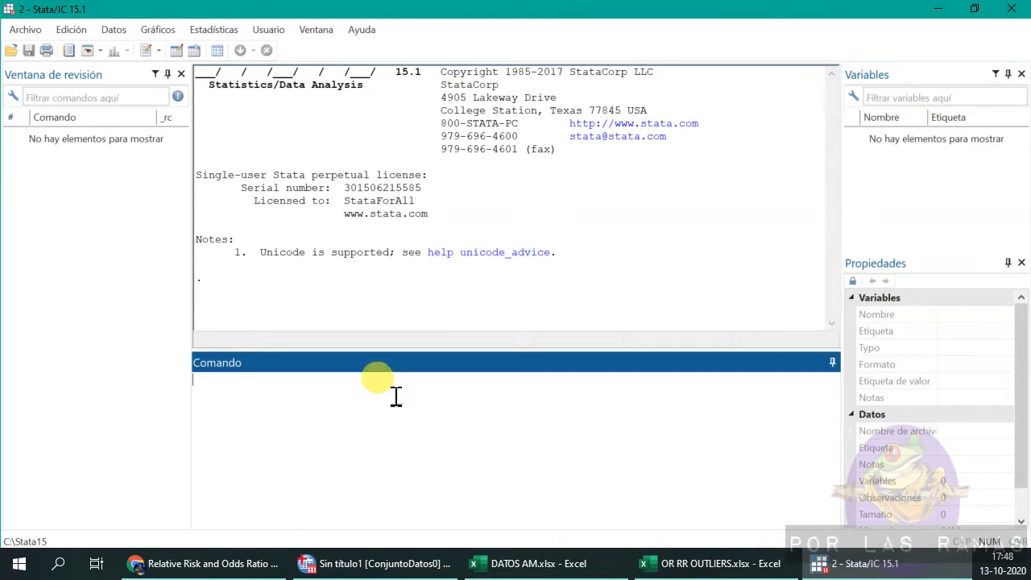
Import the Datos sheet of DATOS AM.xlsx, using the first row as variable names and converting names to lowercase.
left_click(25, 29)
mouse_move(149, 200)
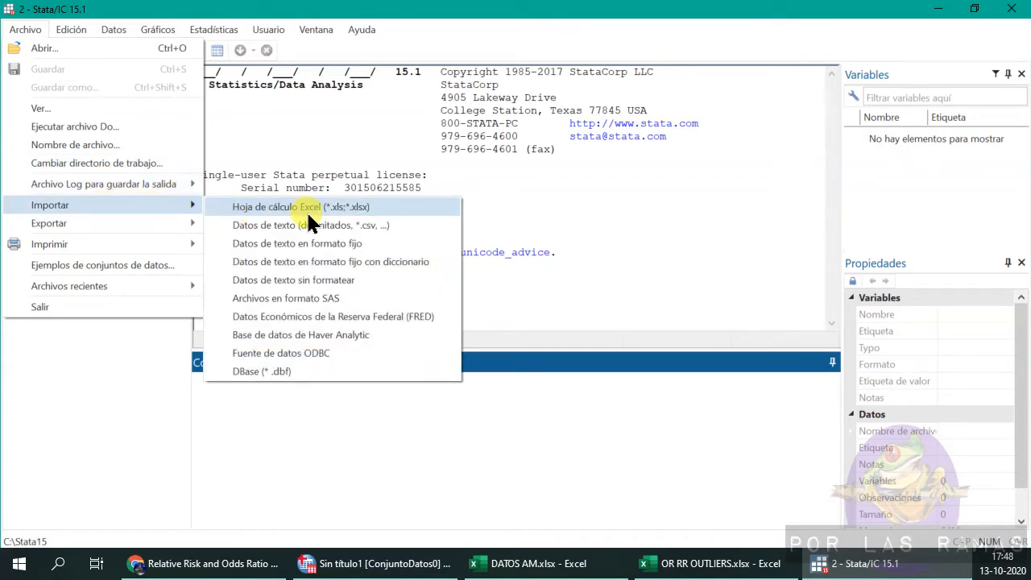
left_click(392, 211)
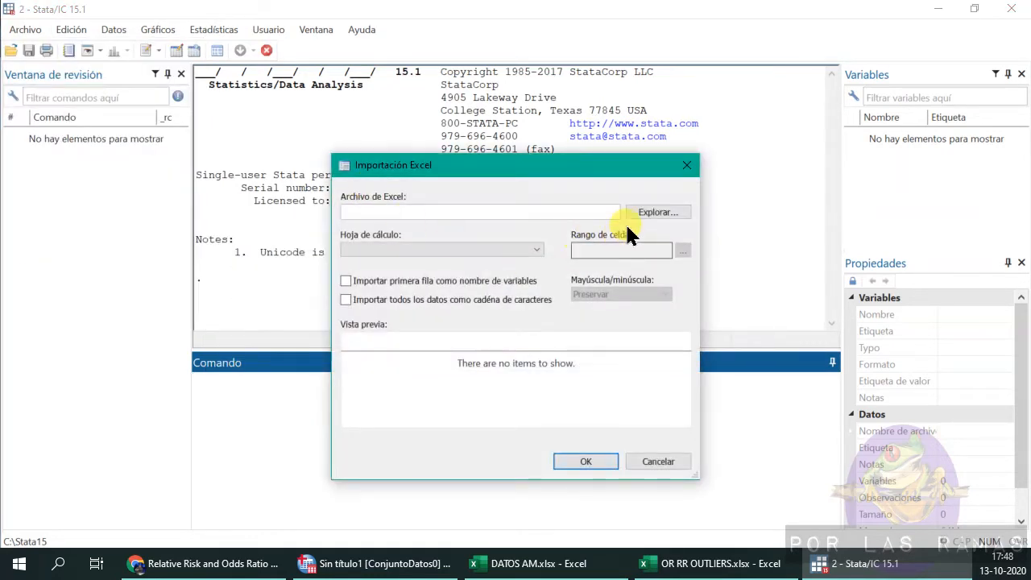
left_click(662, 212)
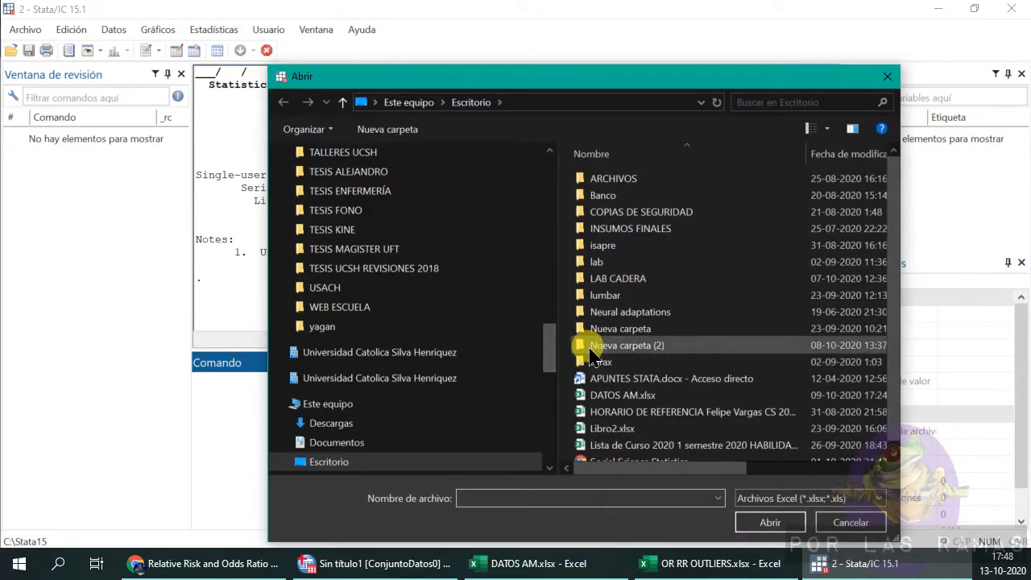
double_click(663, 394)
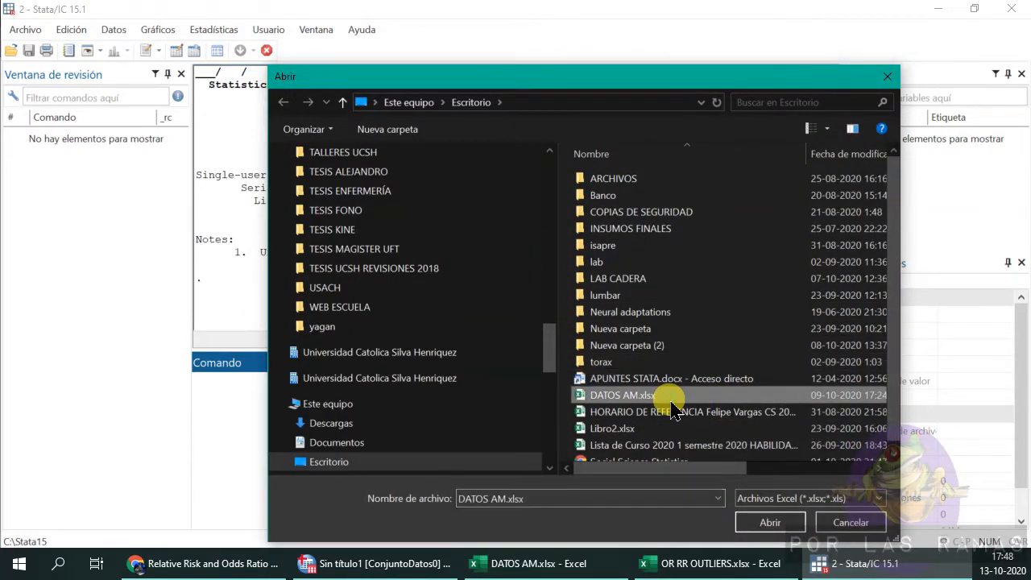
left_click(413, 283)
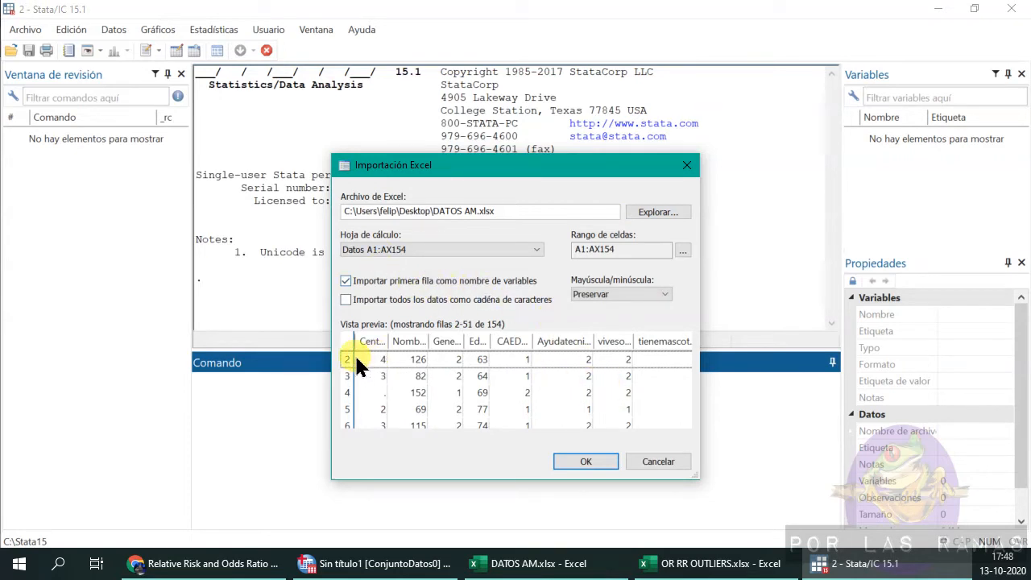
left_click(654, 295)
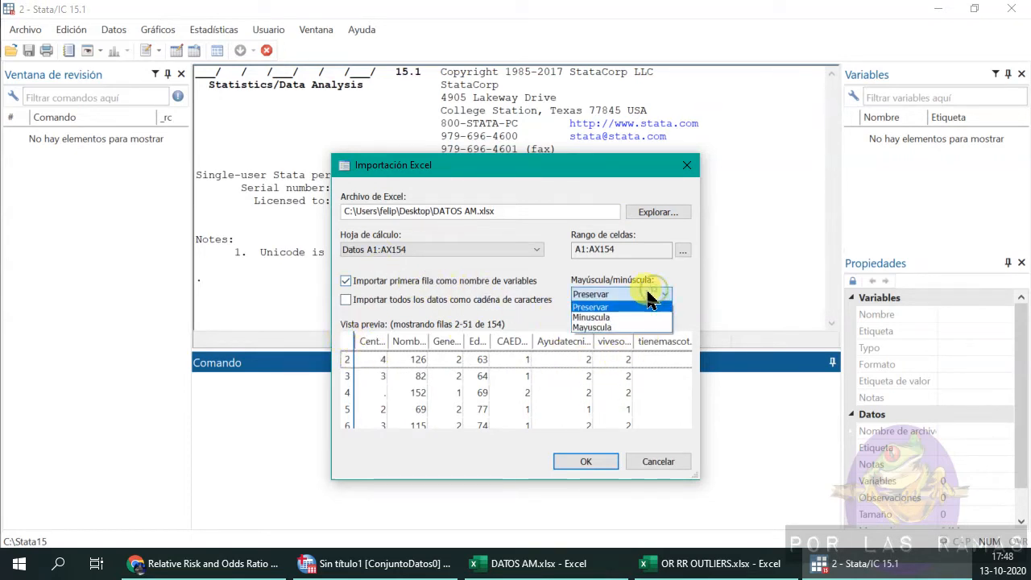
left_click(607, 317)
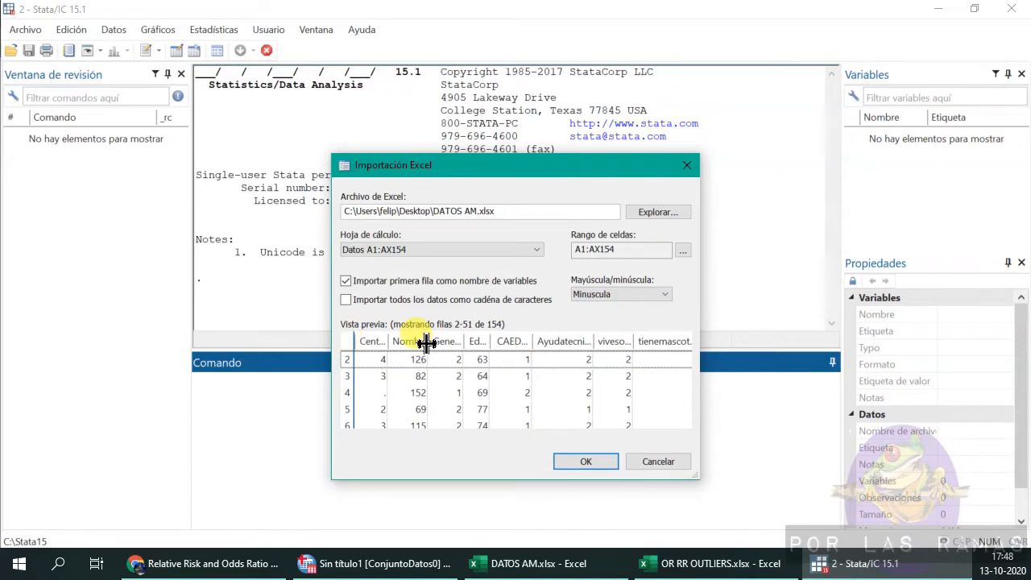
left_click(585, 460)
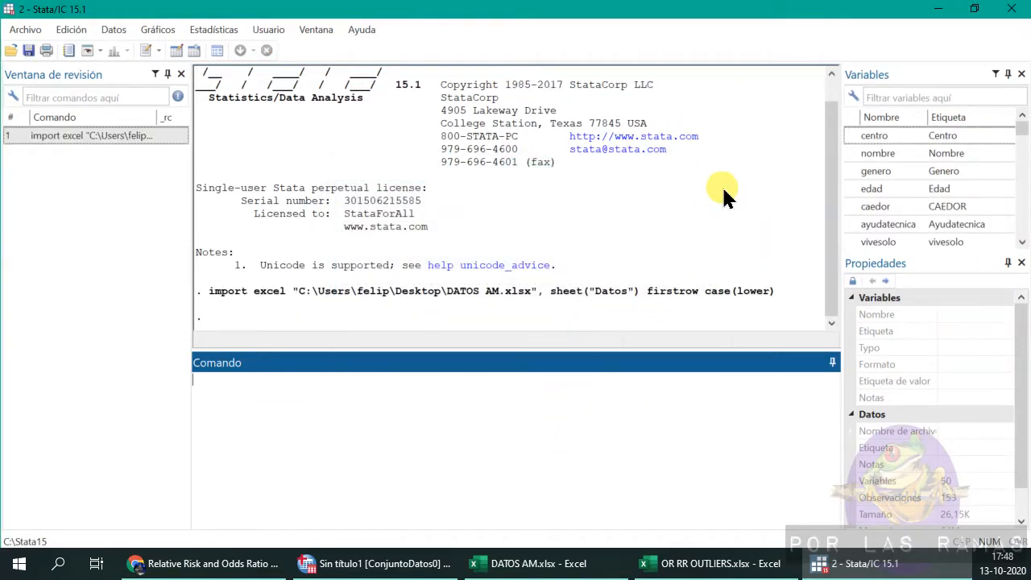
Run the cc case-control command for caedor by vivesolo.
left_click(414, 410)
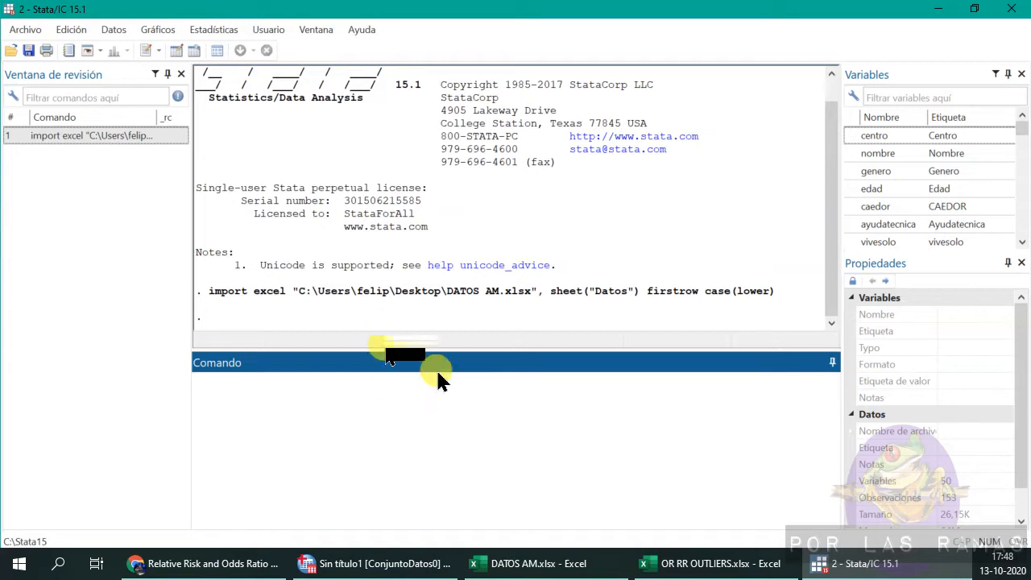
type("cc")
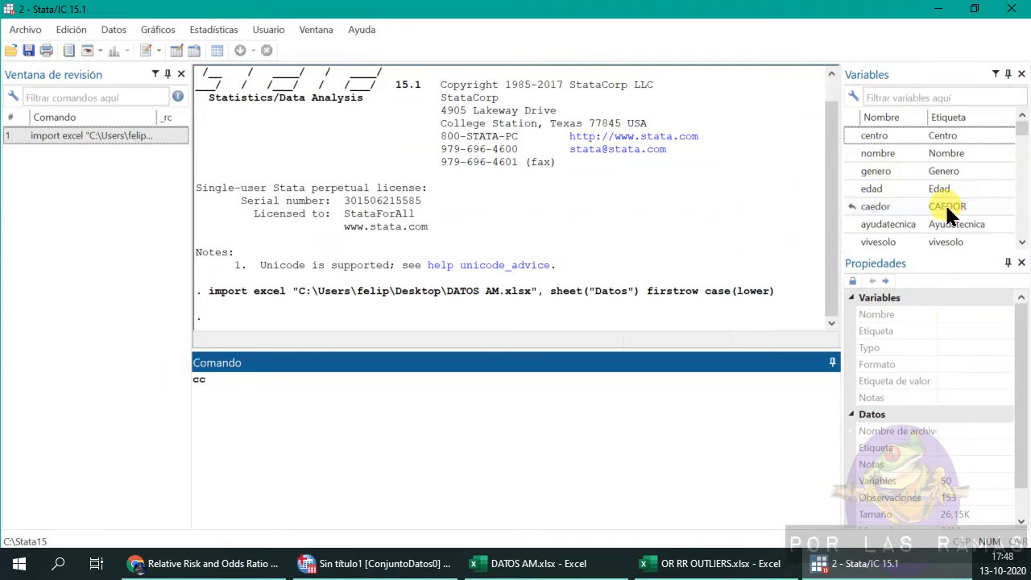
left_click(851, 204)
scroll(943, 233, "down", 1)
left_click(851, 189)
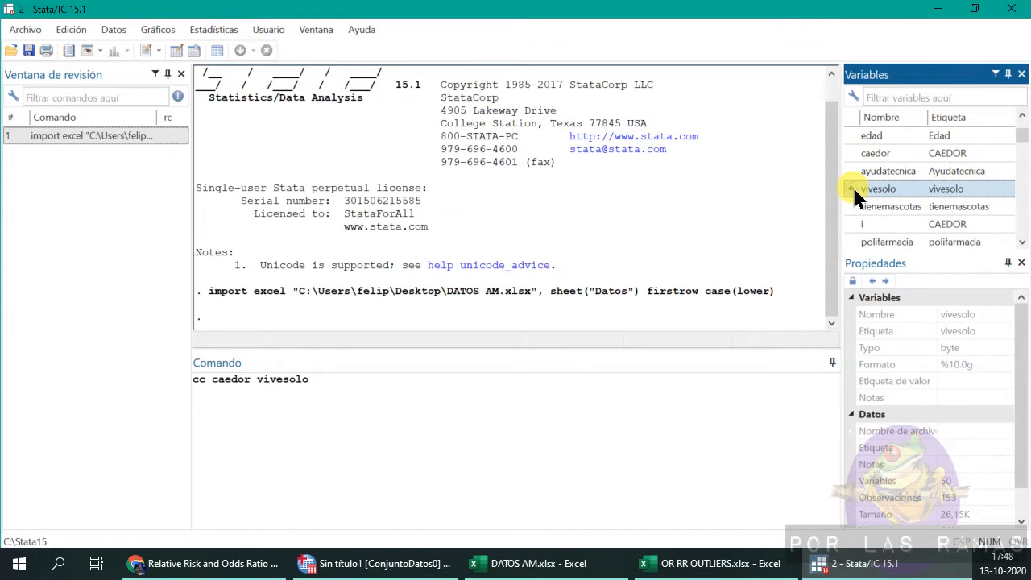
left_click(493, 423)
key("Return")
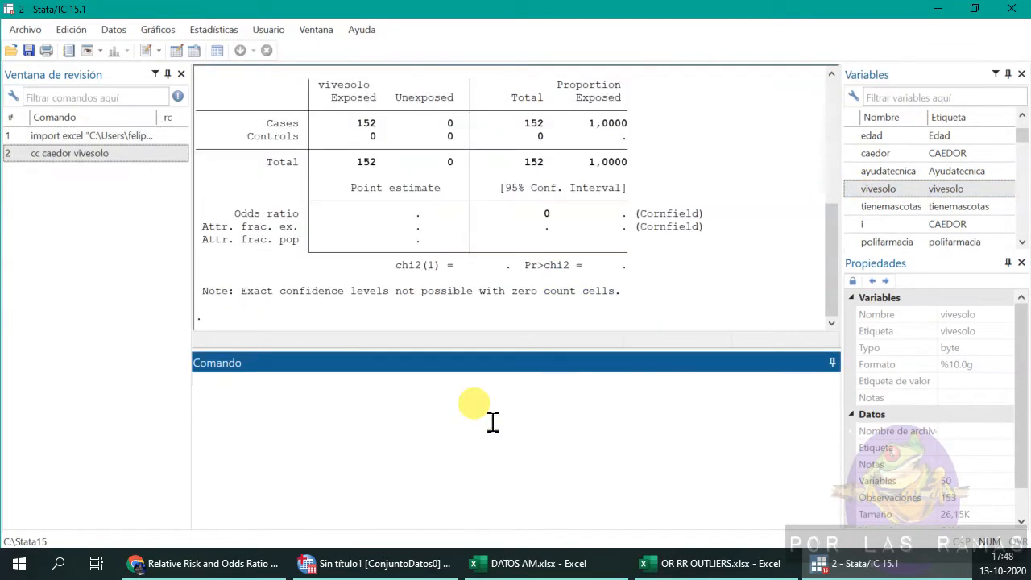
Cross-tabulate caedor by vivesolo with the tab command.
scroll(391, 177, "up", 1)
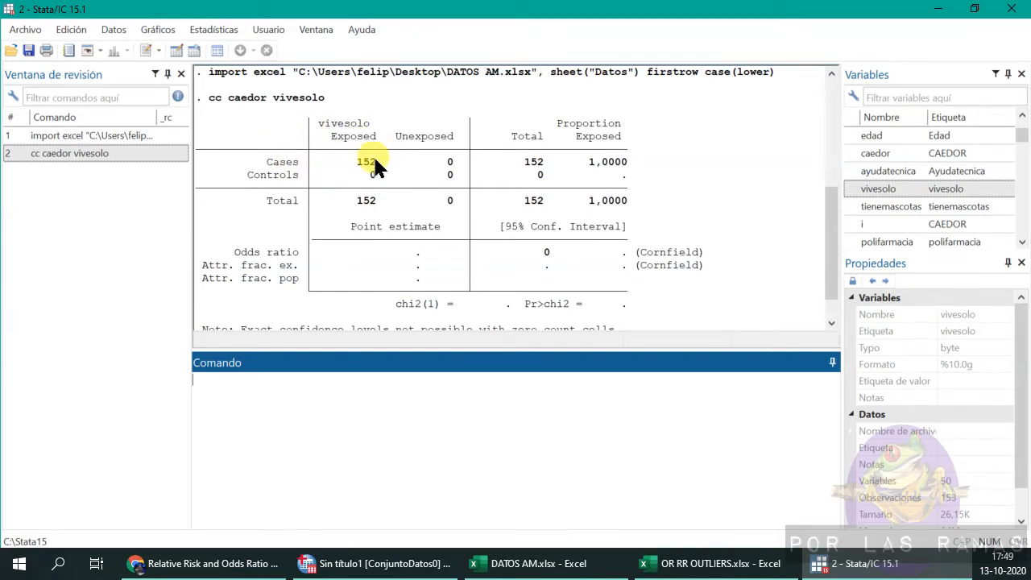
scroll(377, 149, "down", 1)
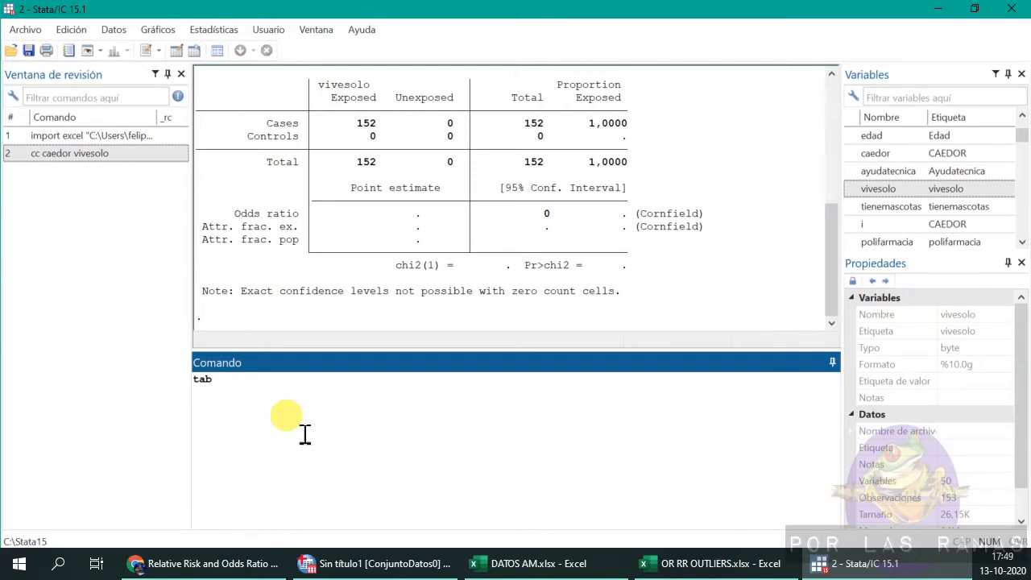
type("dor vivesolo")
key("Return")
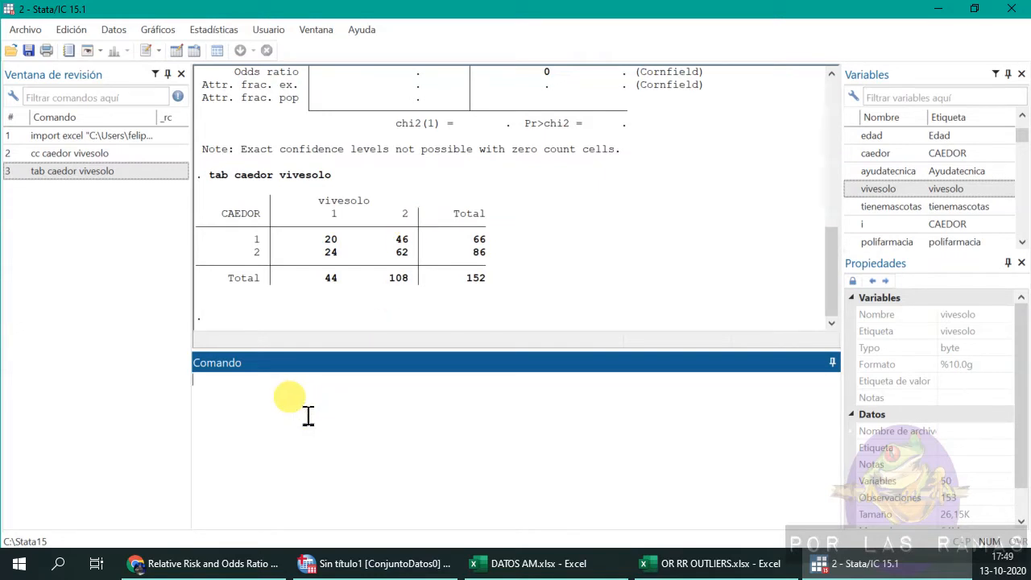
Run the immediate case-control command cci with counts 20, 46, 24 and 62.
type("i 20 46 24 62")
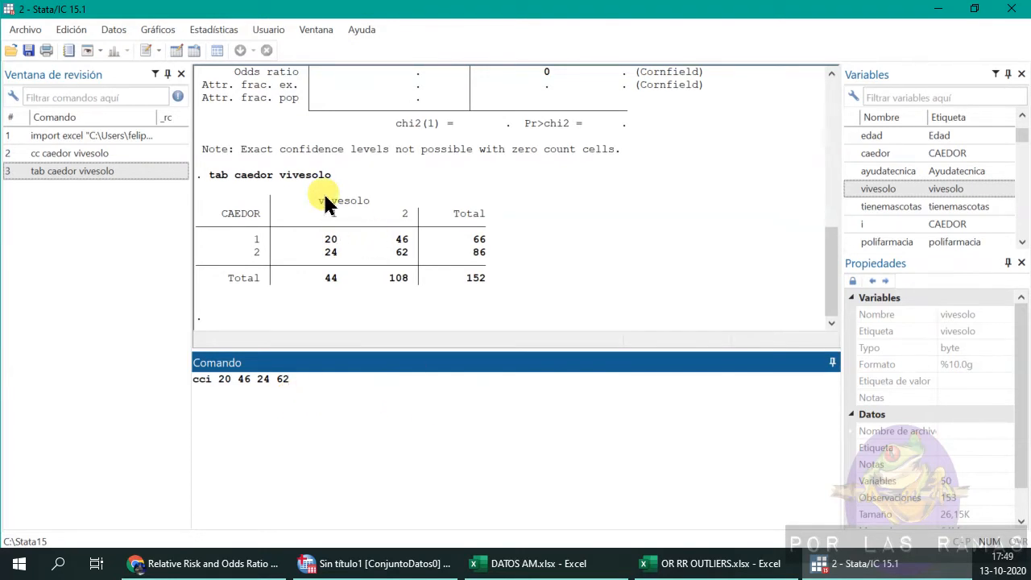
scroll(313, 183, "up", 5)
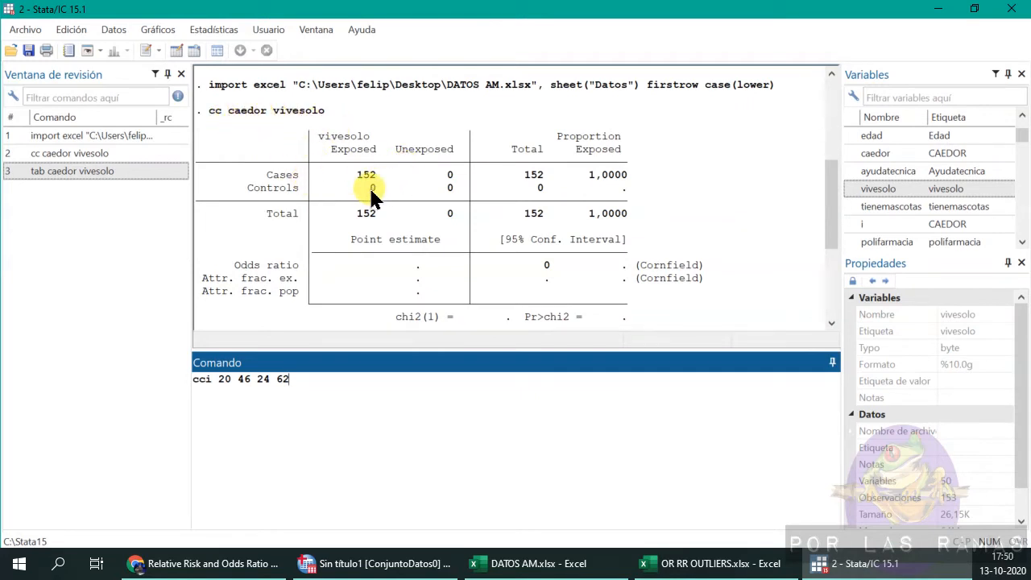
scroll(372, 192, "down", 5)
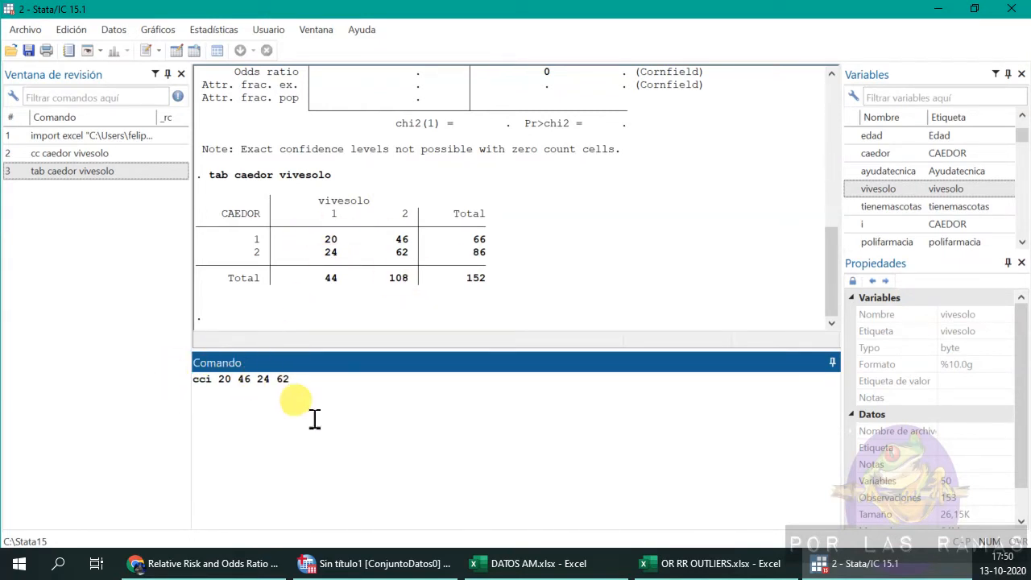
key("Return")
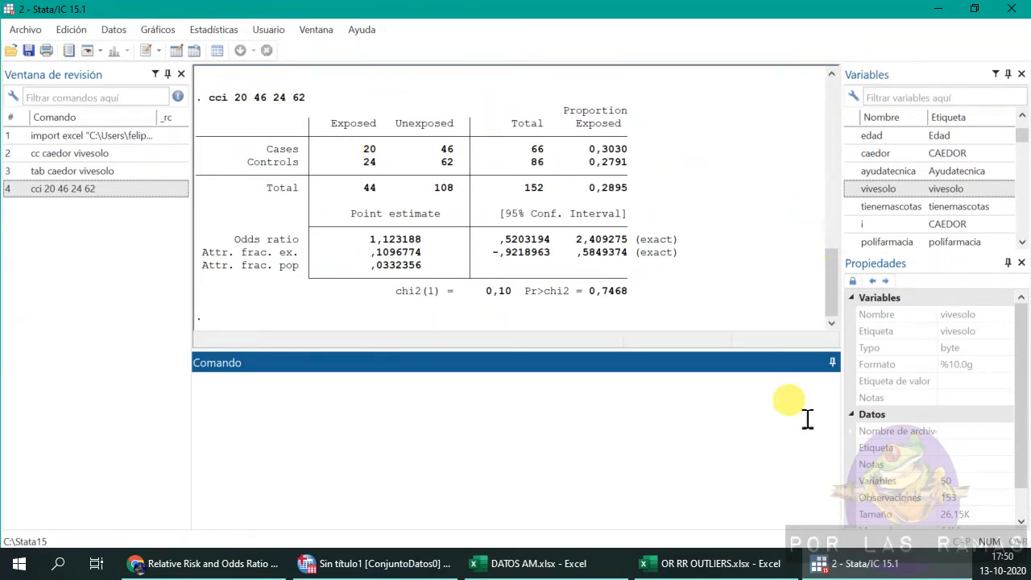
Switch to SPSS and import the Datos sheet of DATOS AM.xlsx from Excel.
left_click(383, 573)
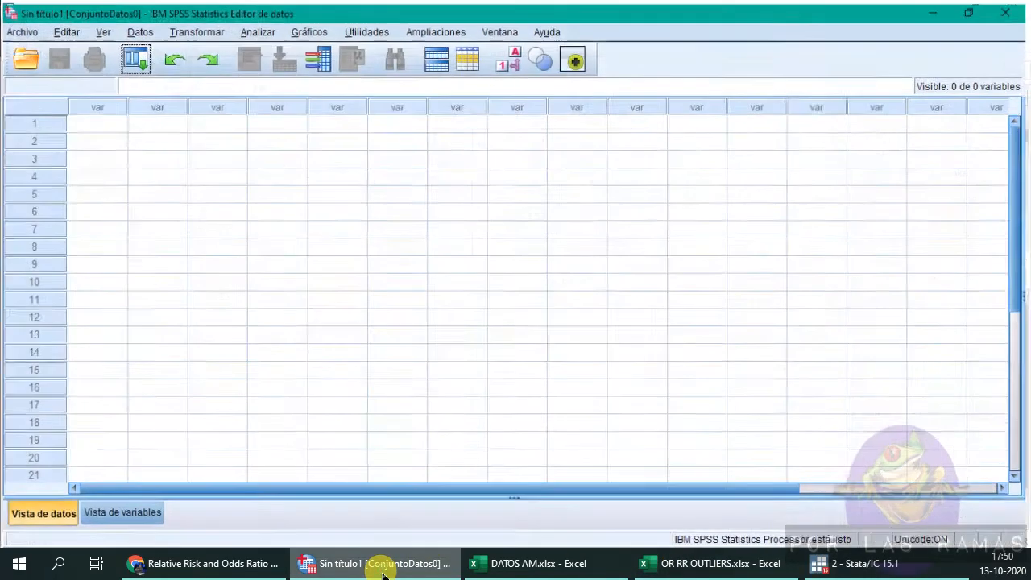
left_click(20, 27)
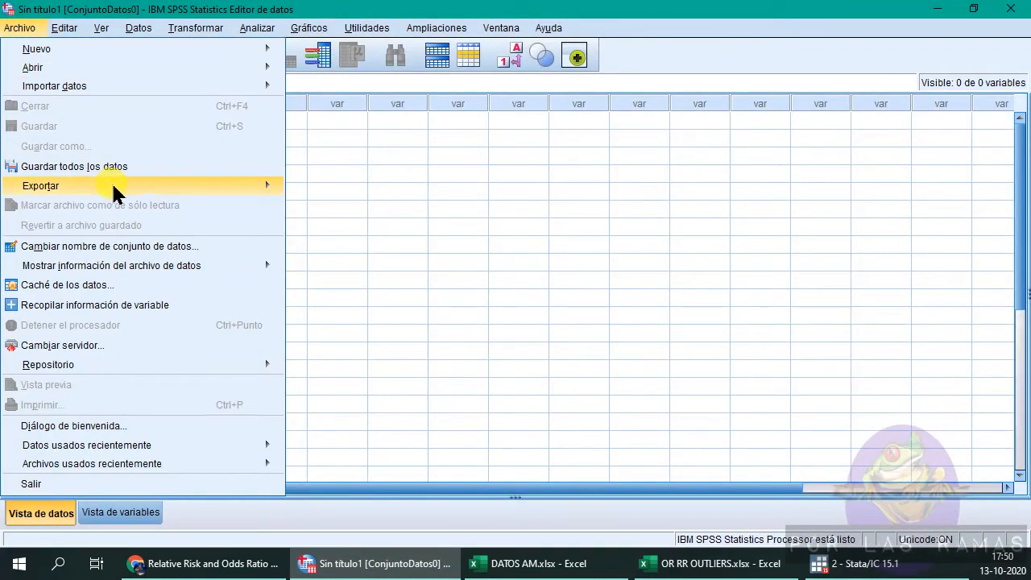
mouse_move(138, 84)
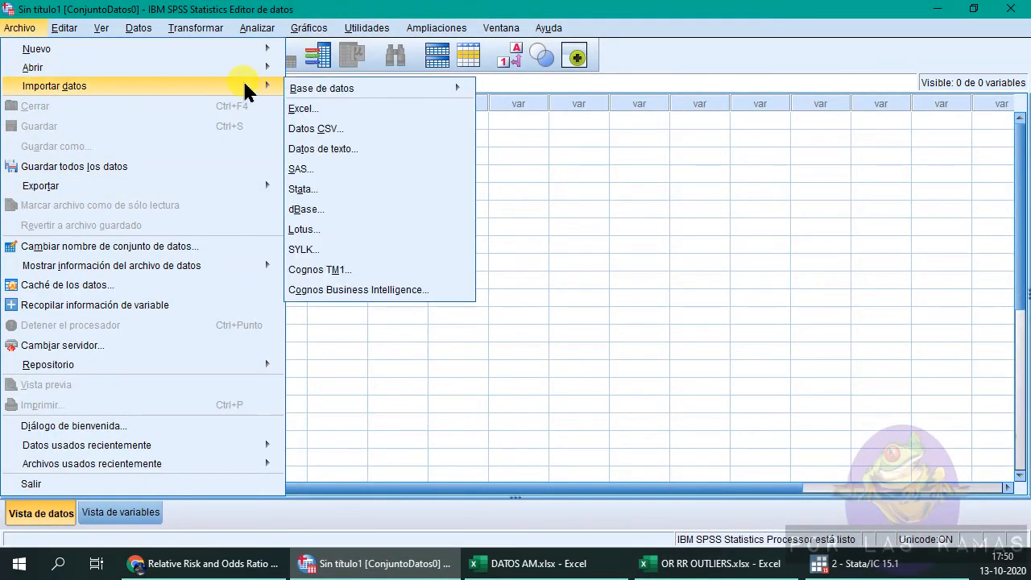
left_click(327, 109)
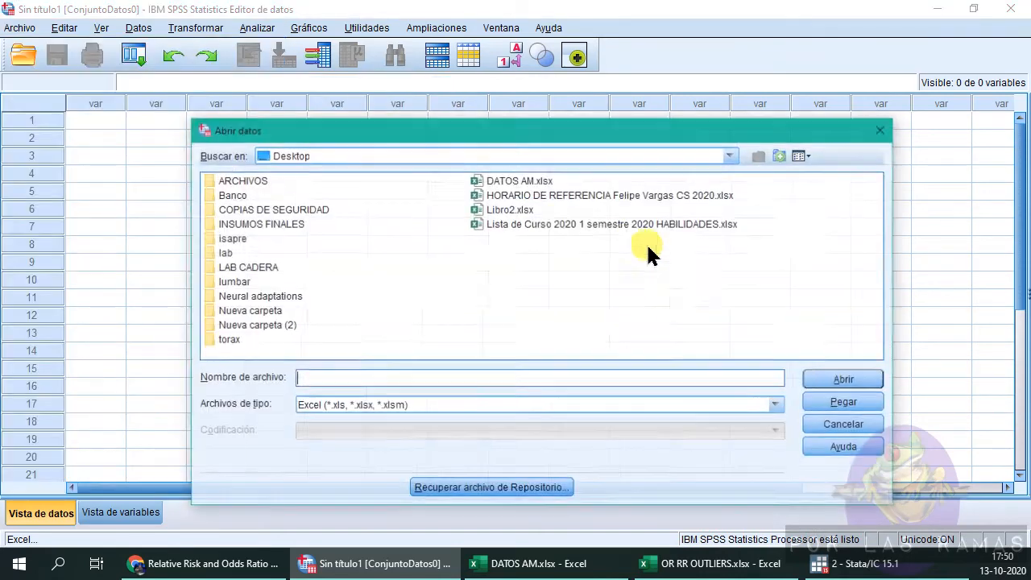
double_click(519, 182)
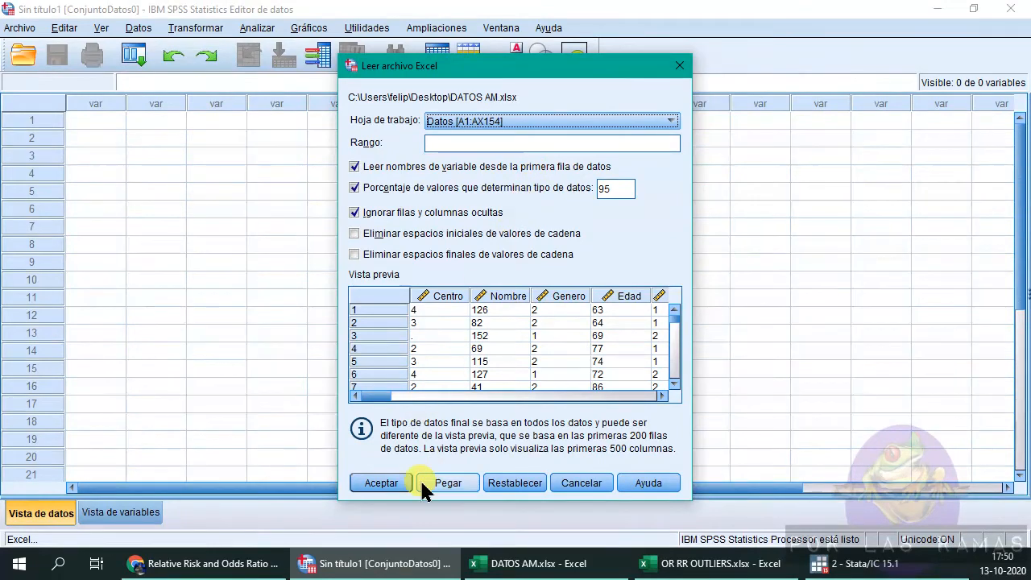
left_click(381, 483)
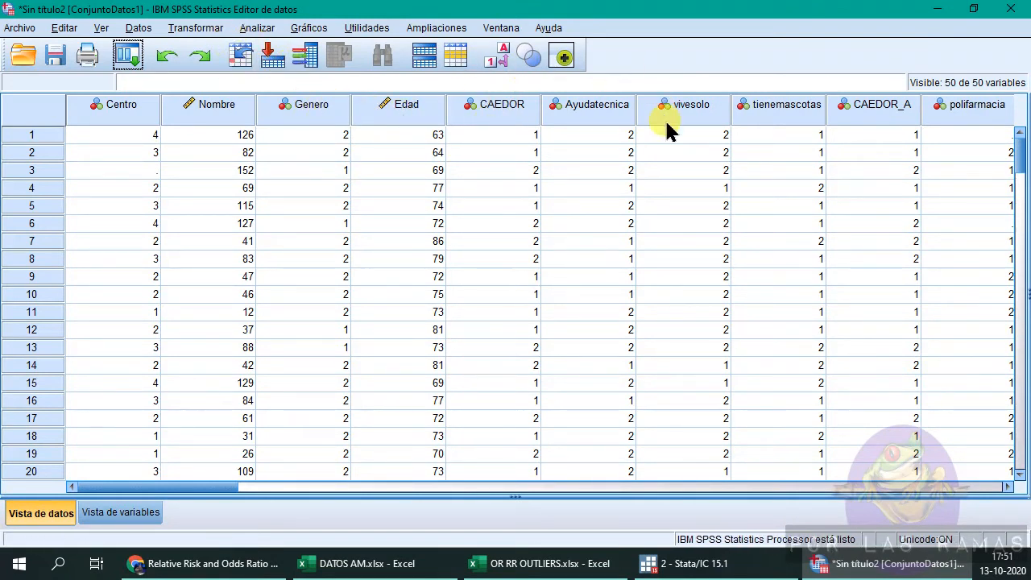
Create a crosstab with CAEDOR in rows and vivesolo in columns, including clustered bar charts.
left_click(264, 32)
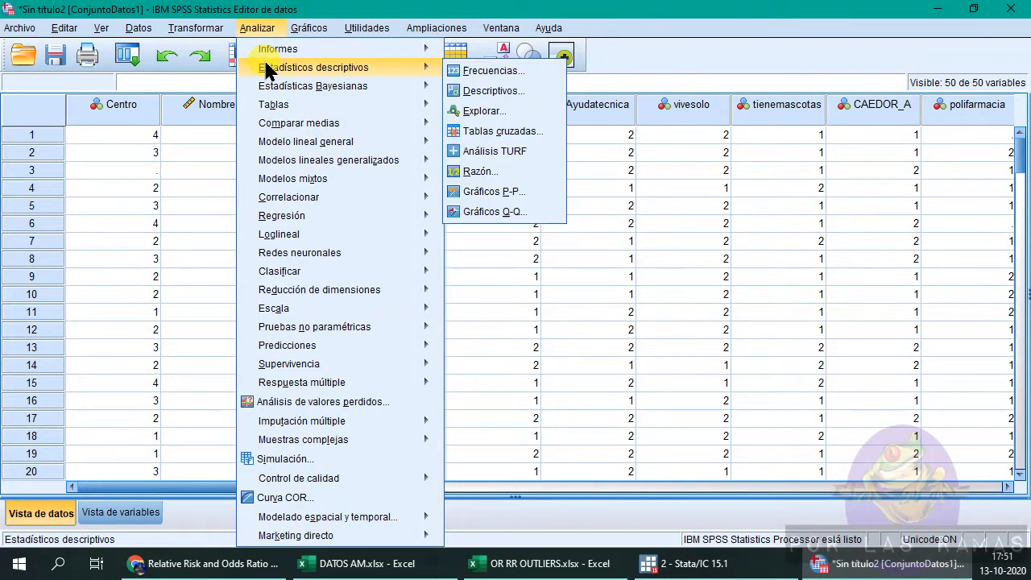
mouse_move(369, 70)
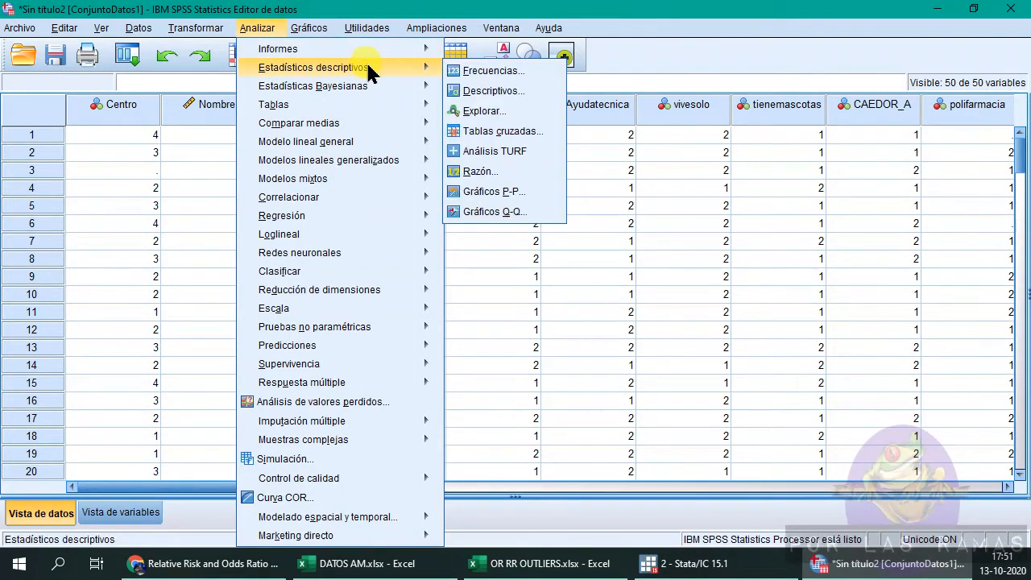
left_click(513, 132)
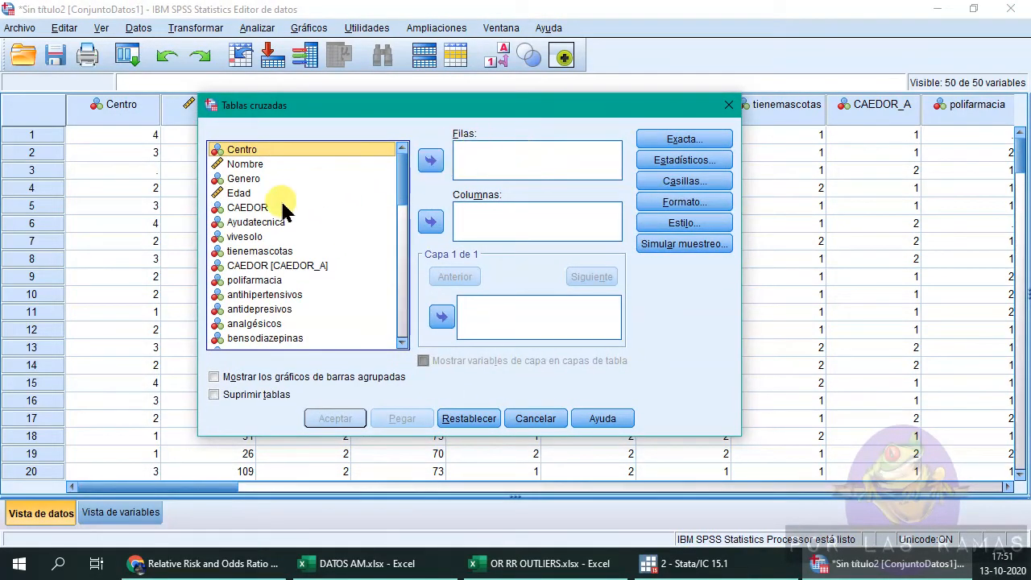
left_click(284, 209)
left_click(430, 160)
left_click(276, 221)
left_click(430, 221)
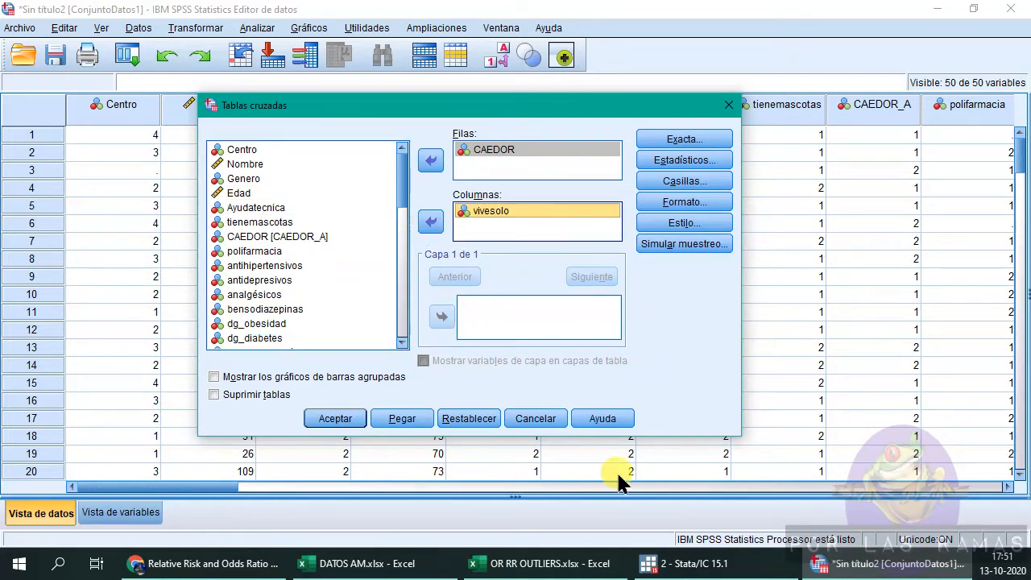
left_click(241, 378)
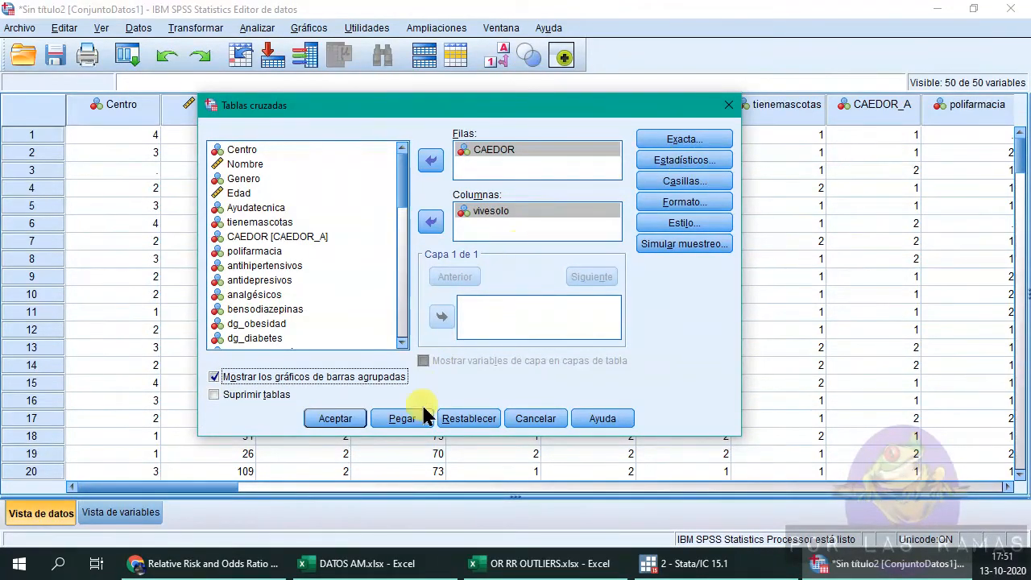
left_click(334, 420)
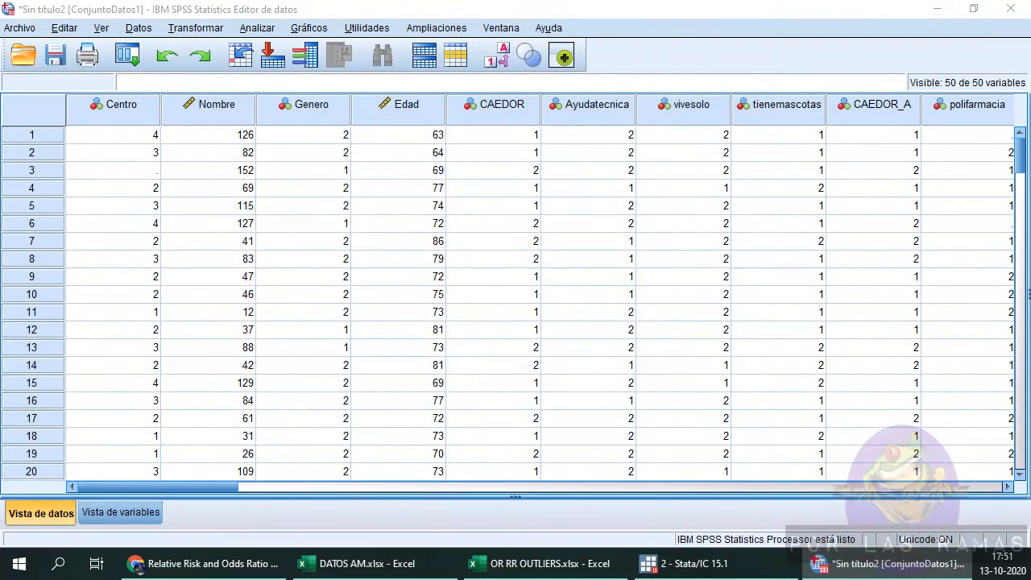
Review the CAEDOR by vivesolo crosstab and bar chart in the output viewer.
left_click_drag(0, 88, 807, 24)
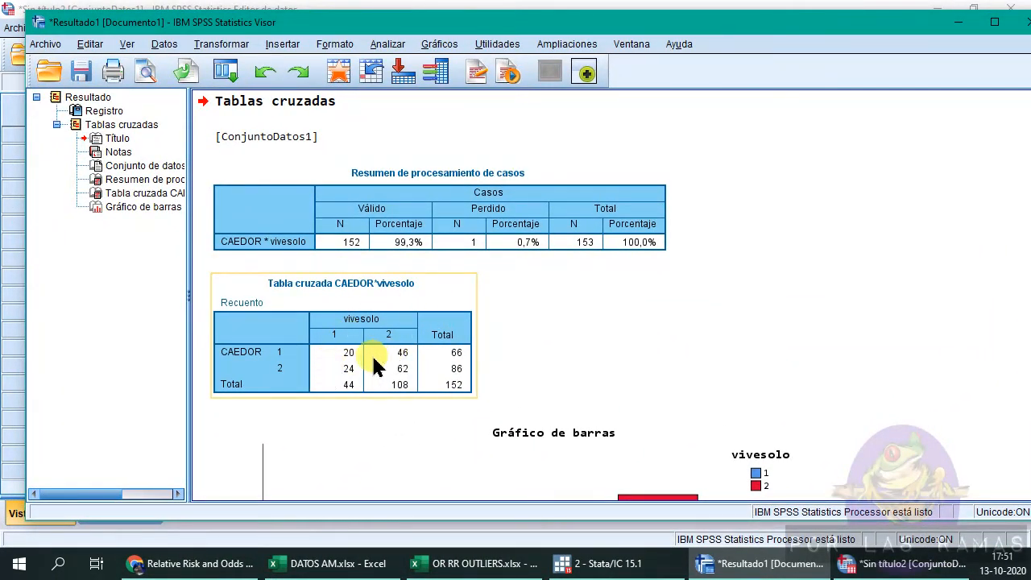
scroll(362, 356, "down", 4)
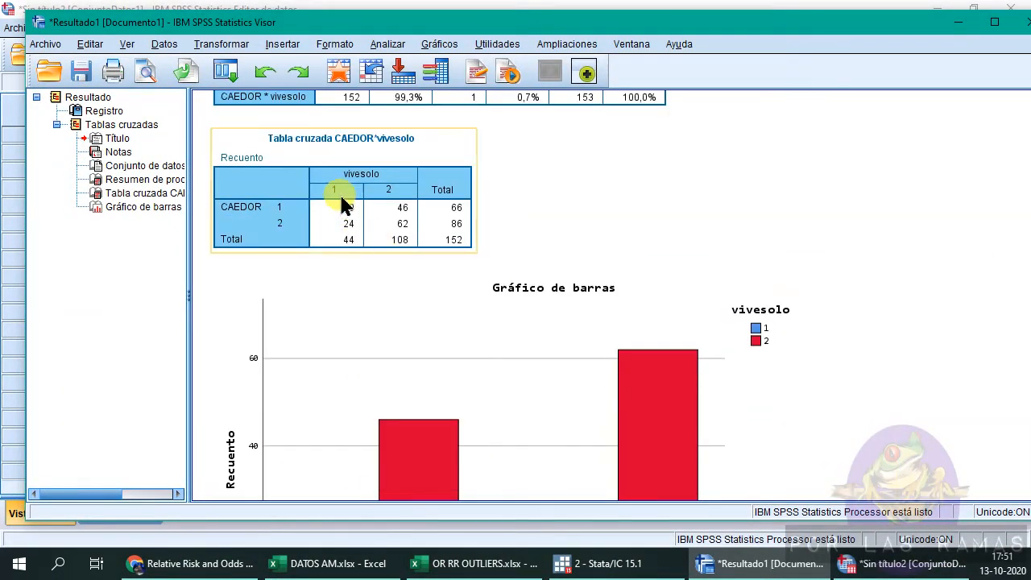
left_click(534, 285)
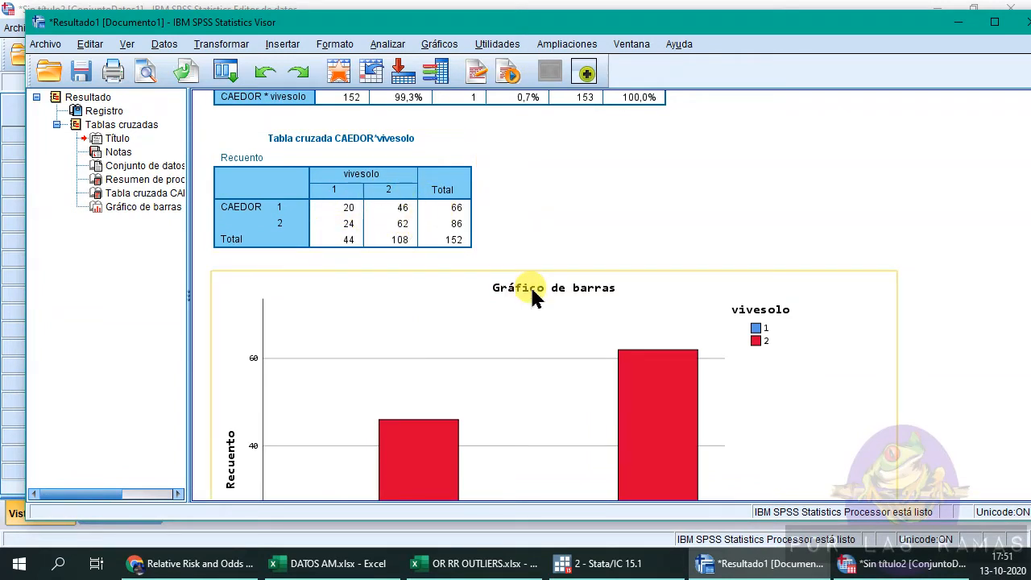
scroll(534, 290, "down", 4)
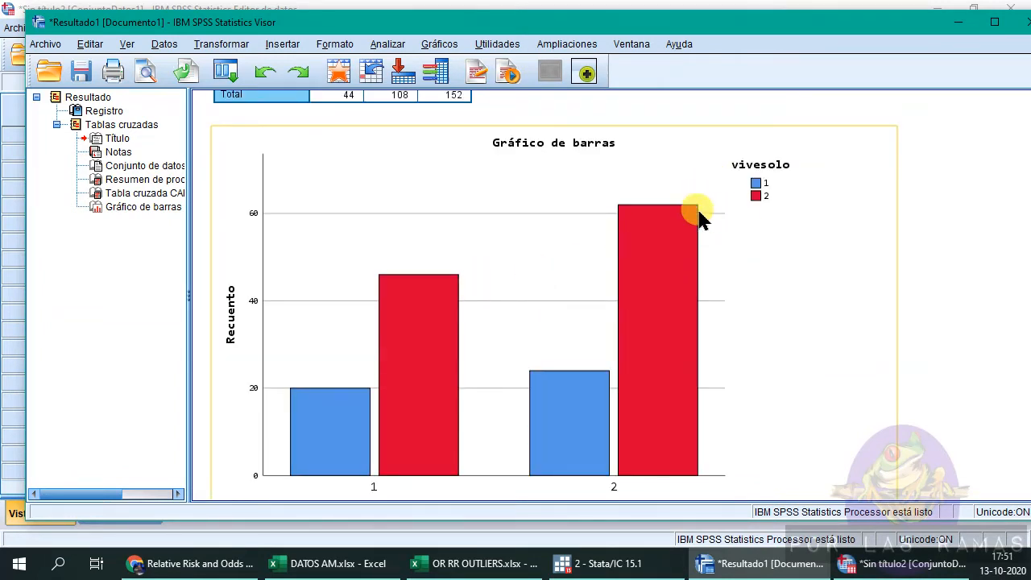
Rerun the CAEDOR by vivesolo crosstab with the Risk statistic added and the clustered bar charts turned off.
scroll(585, 315, "up", 6)
left_click(336, 125)
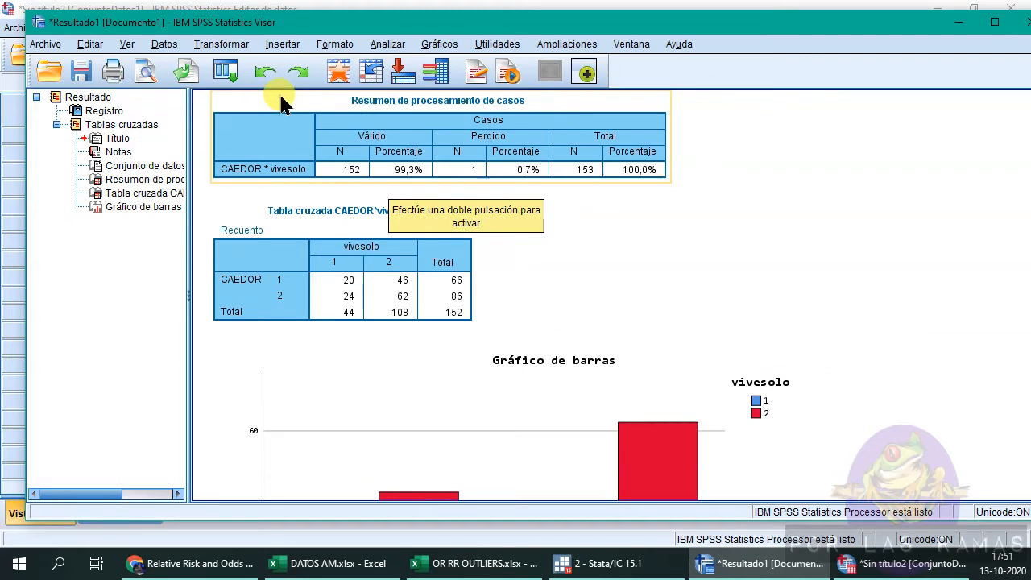
scroll(488, 334, "down", 3)
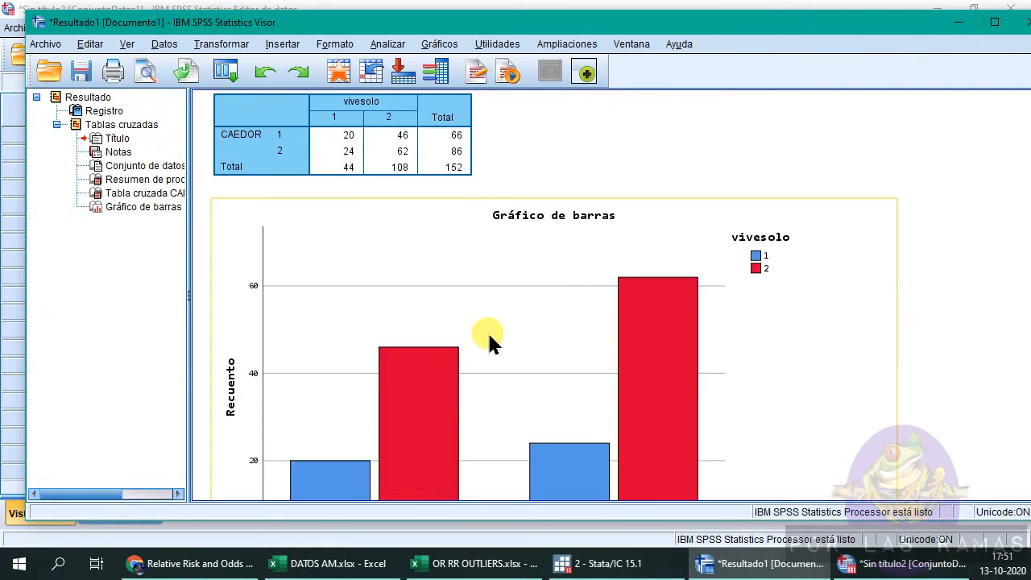
scroll(488, 342, "down", 3)
scroll(476, 346, "up", 3)
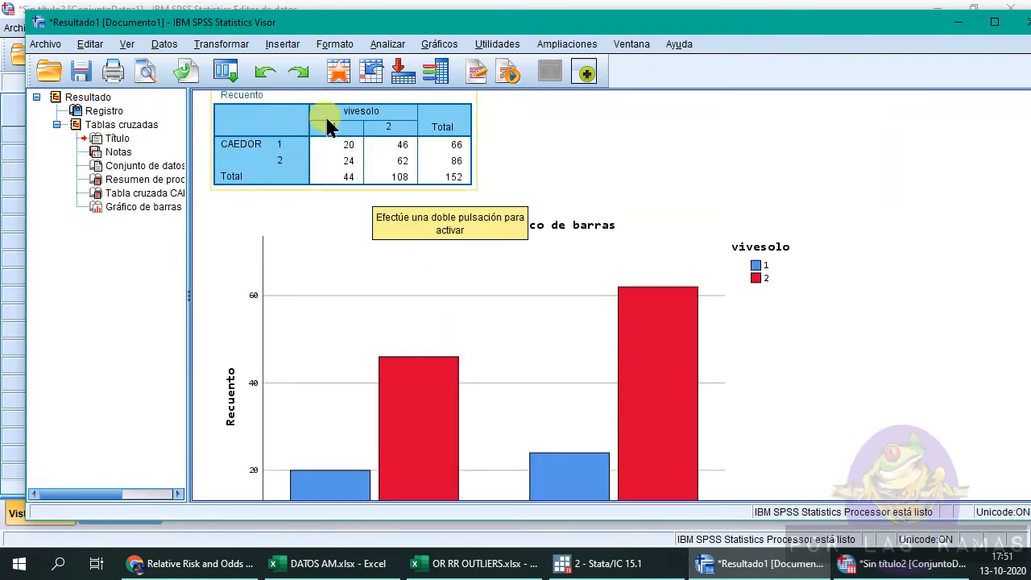
left_click(222, 71)
left_click(234, 95)
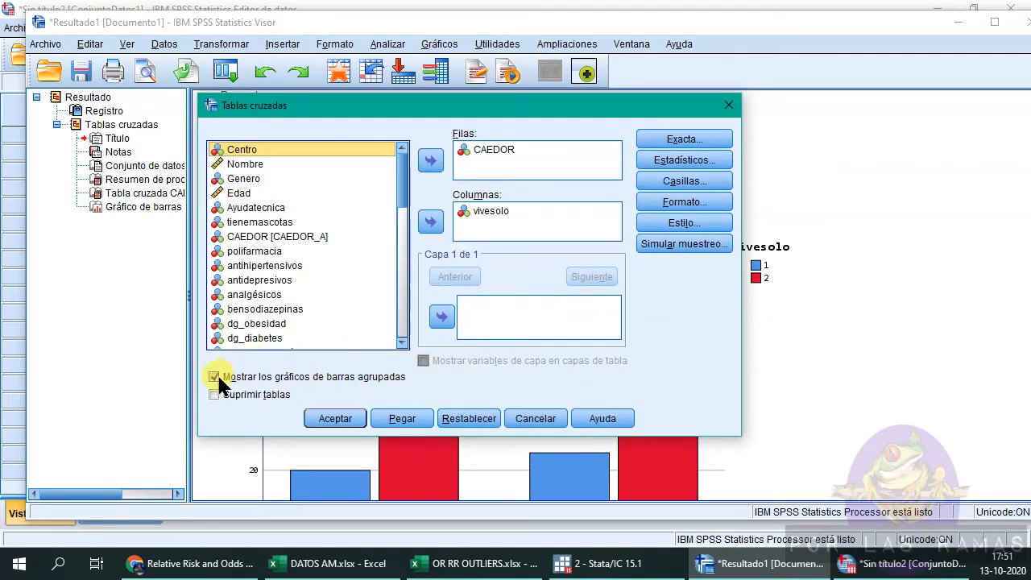
left_click(217, 382)
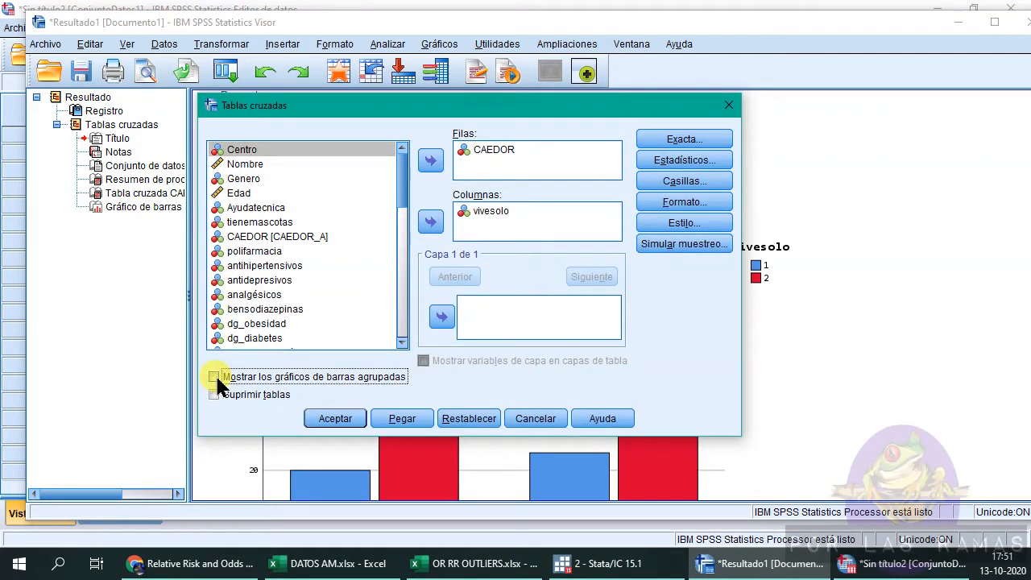
left_click(697, 167)
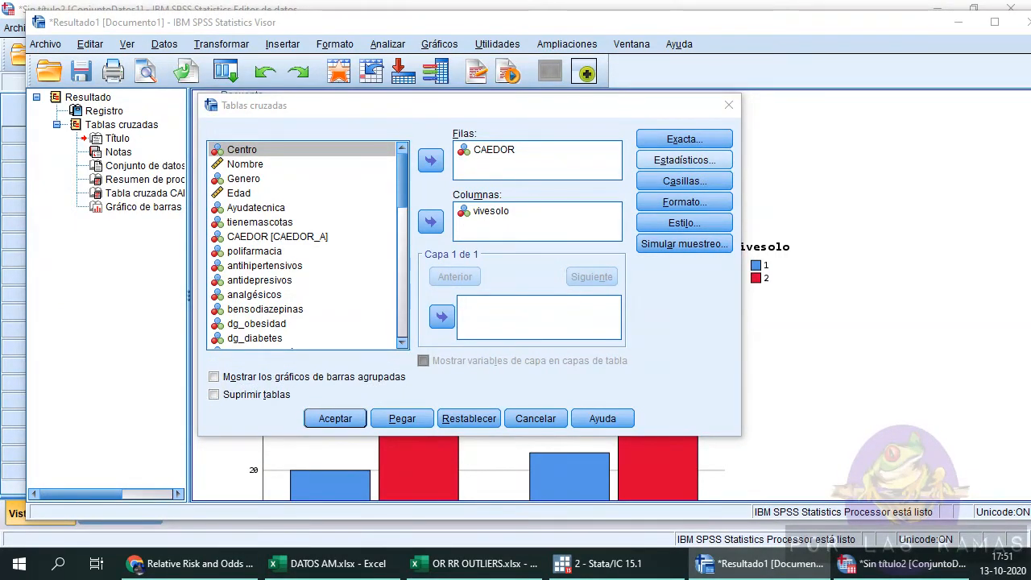
left_click_drag(361, 31, 451, 77)
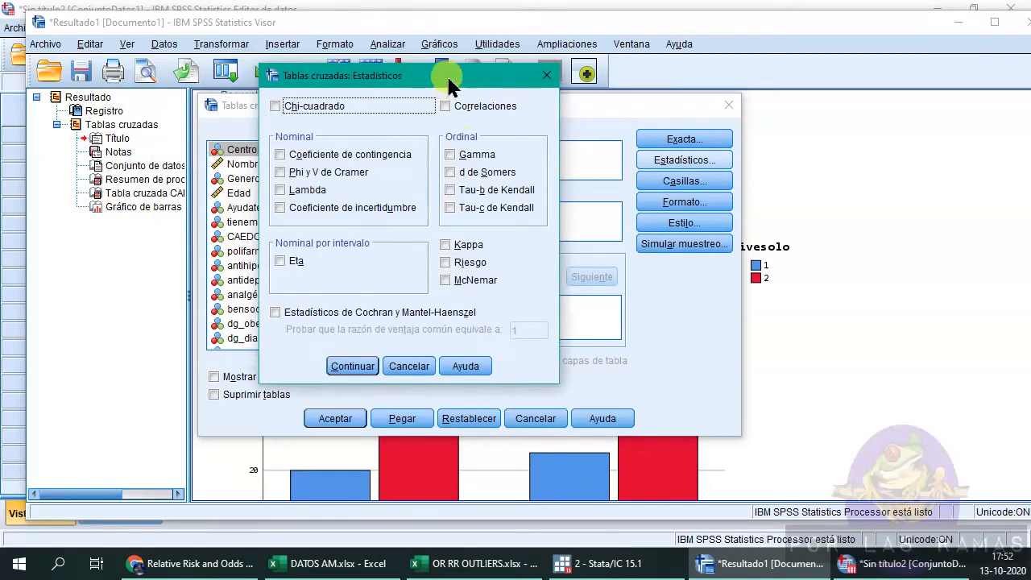
left_click(450, 267)
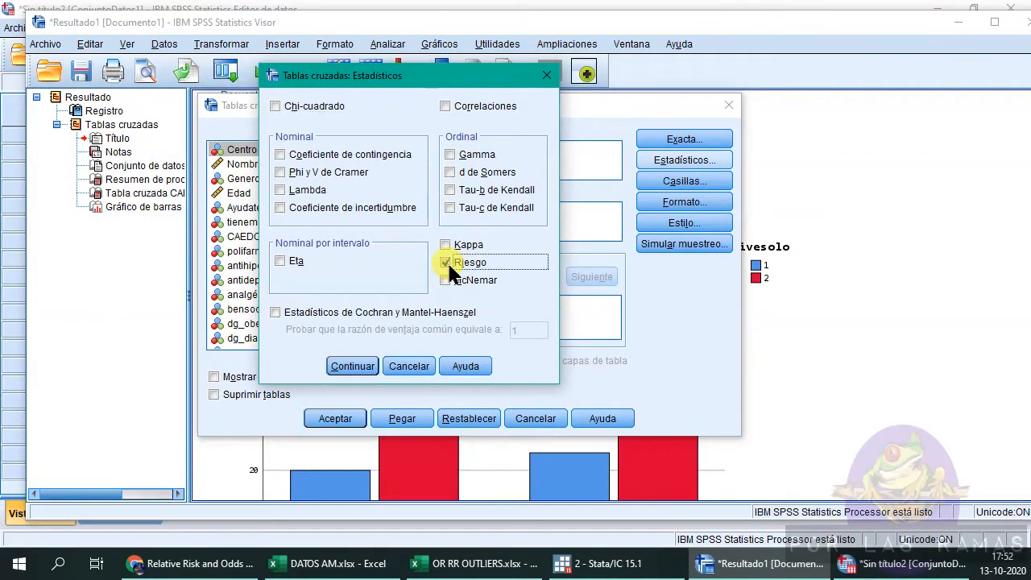
left_click(352, 365)
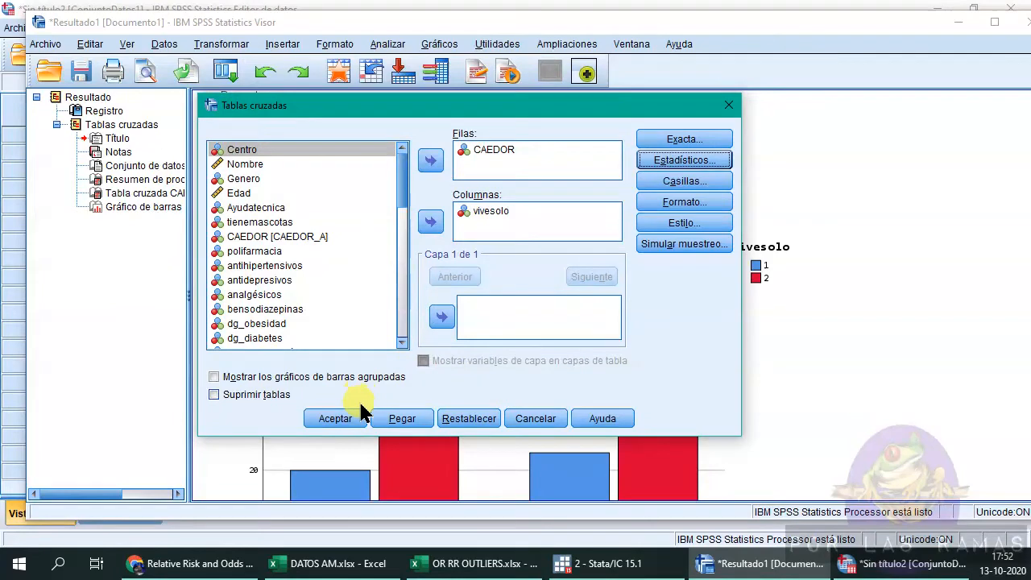
left_click(338, 418)
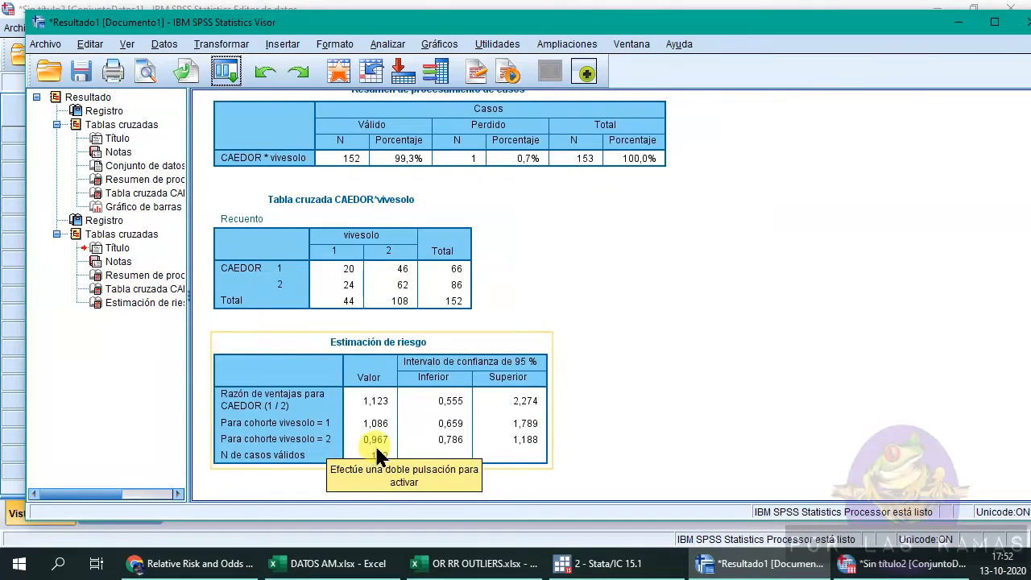
Compare the template's relative risk values with the Stata cci output and the SPSS risk estimate table.
left_click(473, 564)
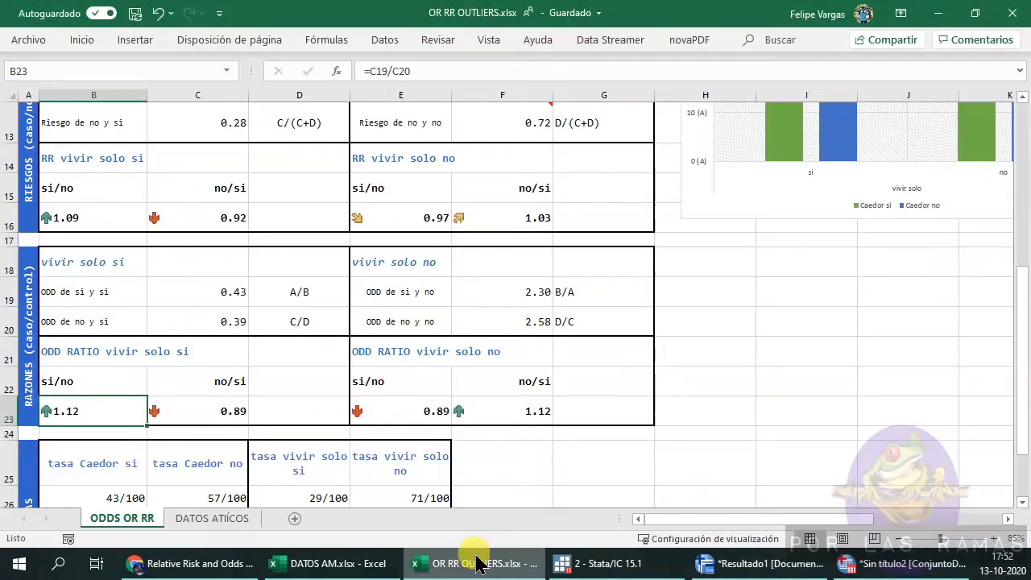
scroll(275, 351, "up", 2)
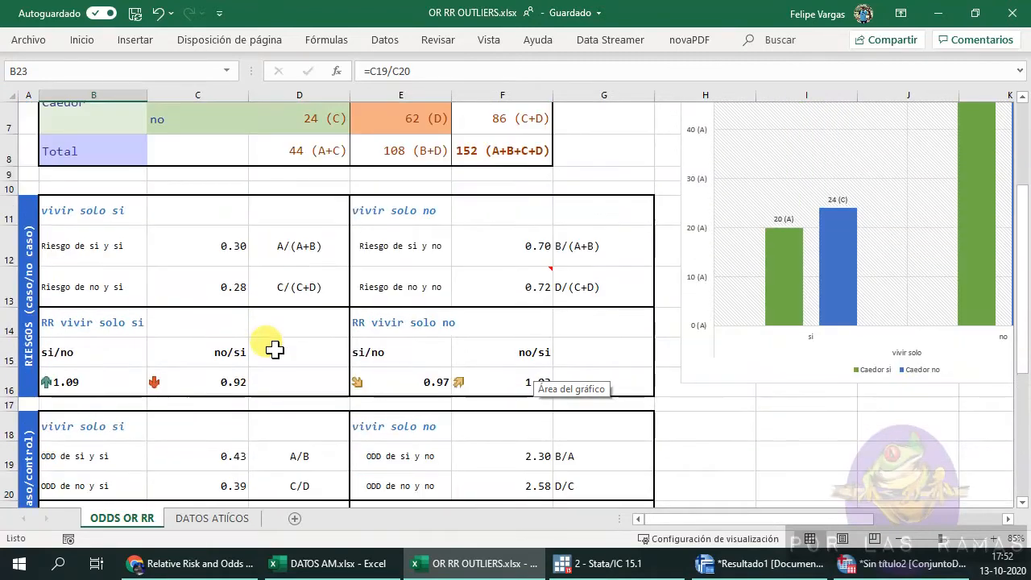
left_click(88, 379)
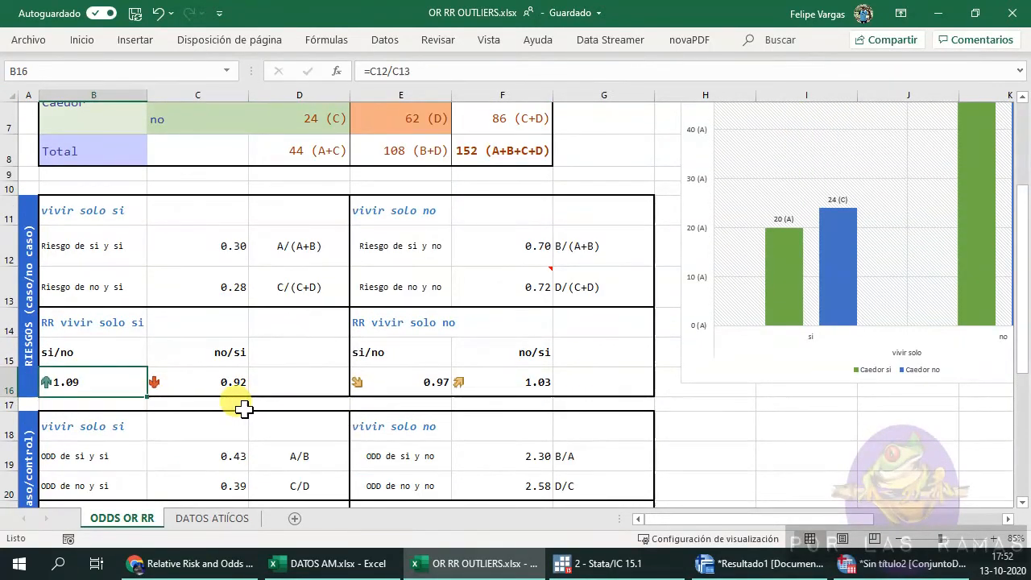
left_click(226, 378)
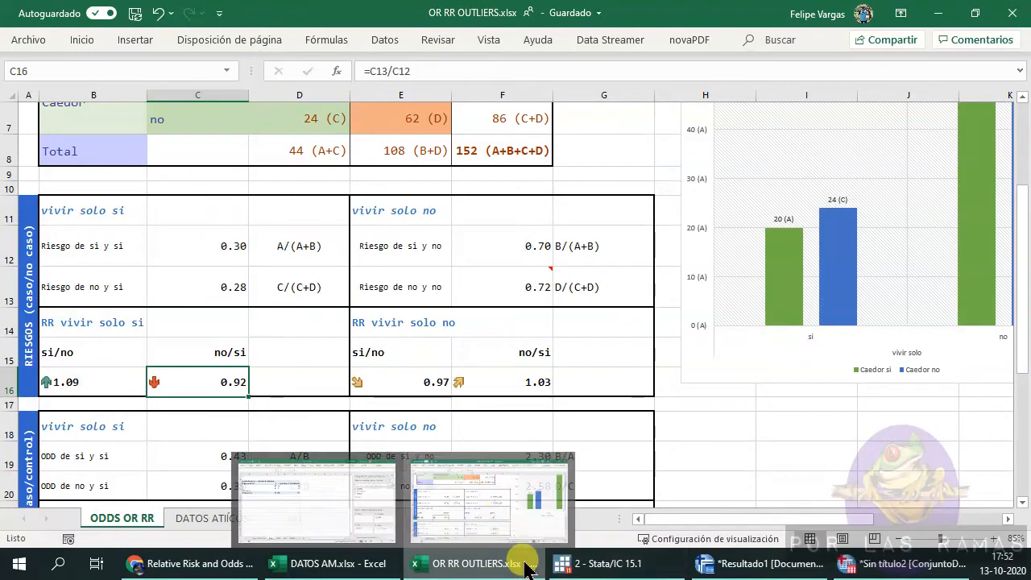
left_click(598, 568)
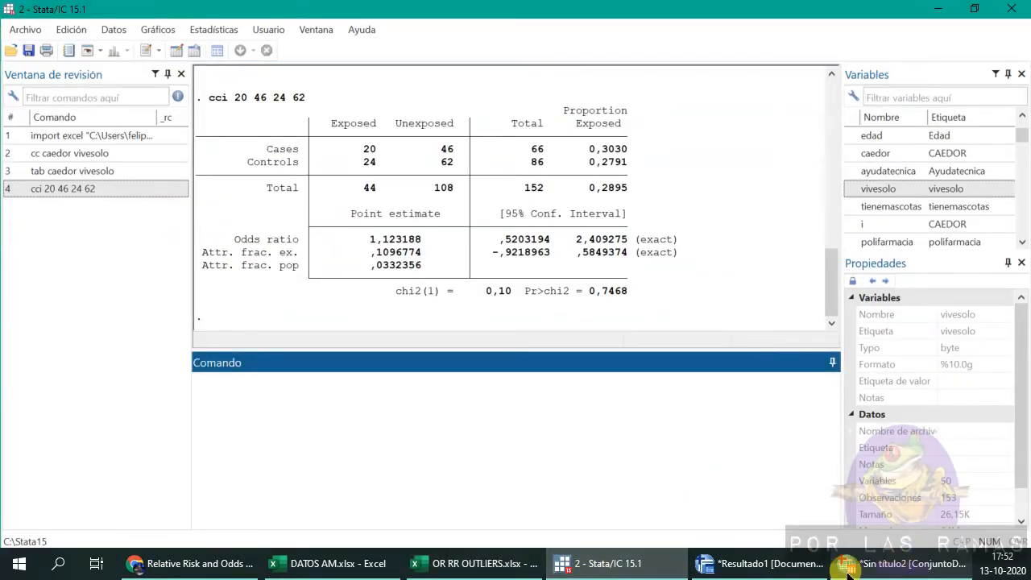
left_click(907, 564)
left_click(808, 572)
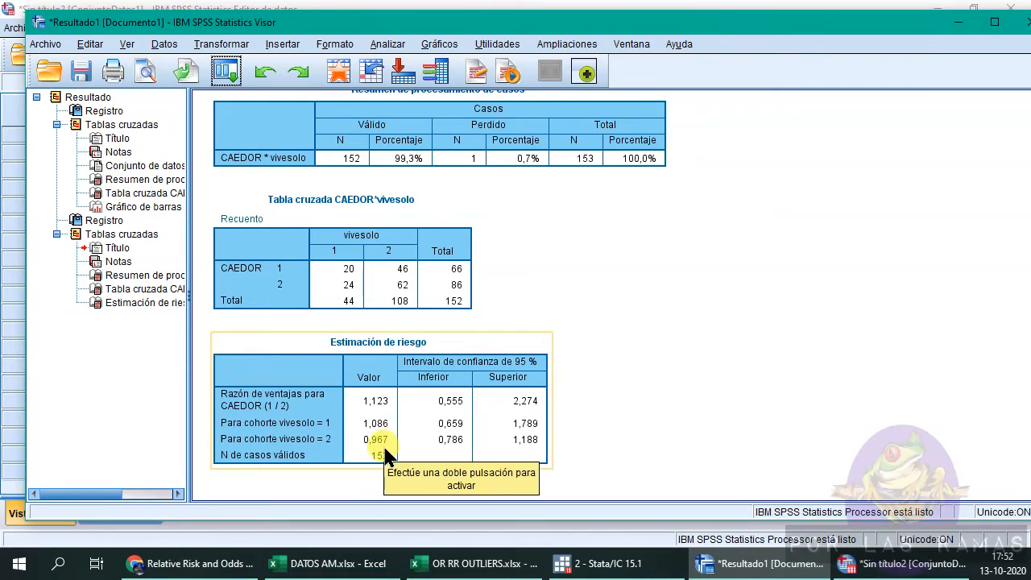
Select the relative risk and odds ratio results in the Excel template to check them against SPSS's risk estimates.
left_click(476, 564)
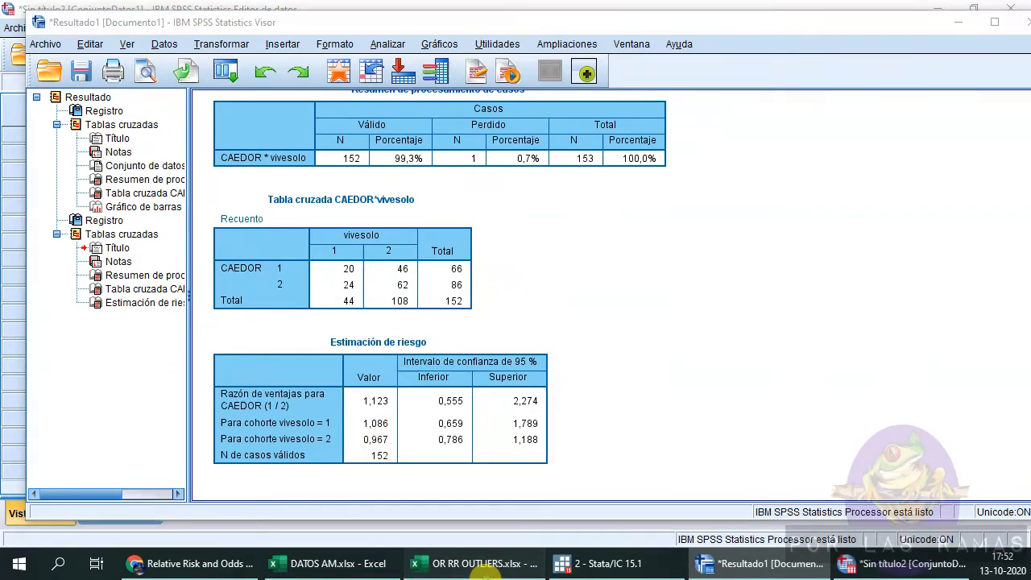
left_click(413, 384)
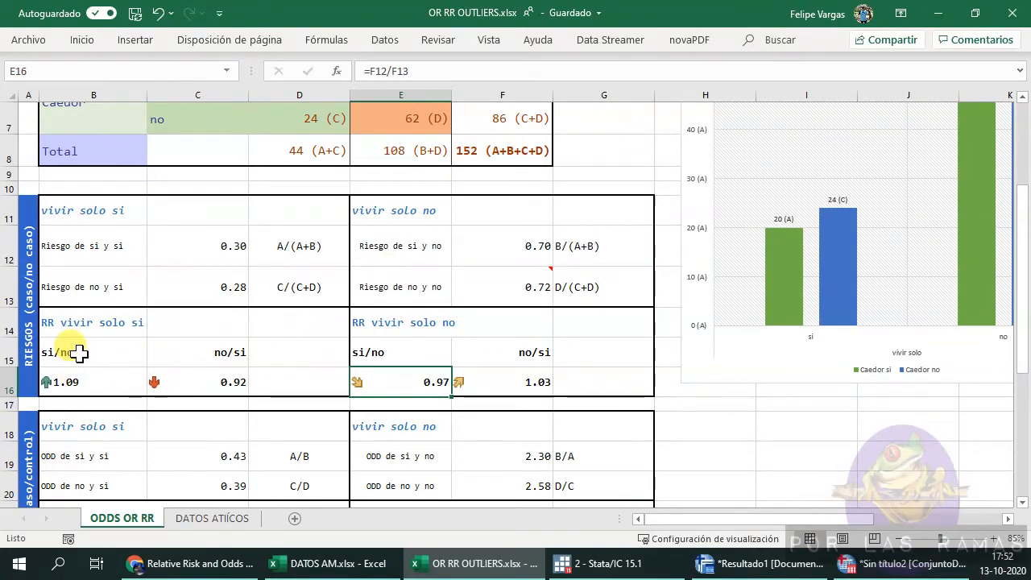
left_click_drag(76, 352, 76, 379)
scroll(153, 212, "up", 2)
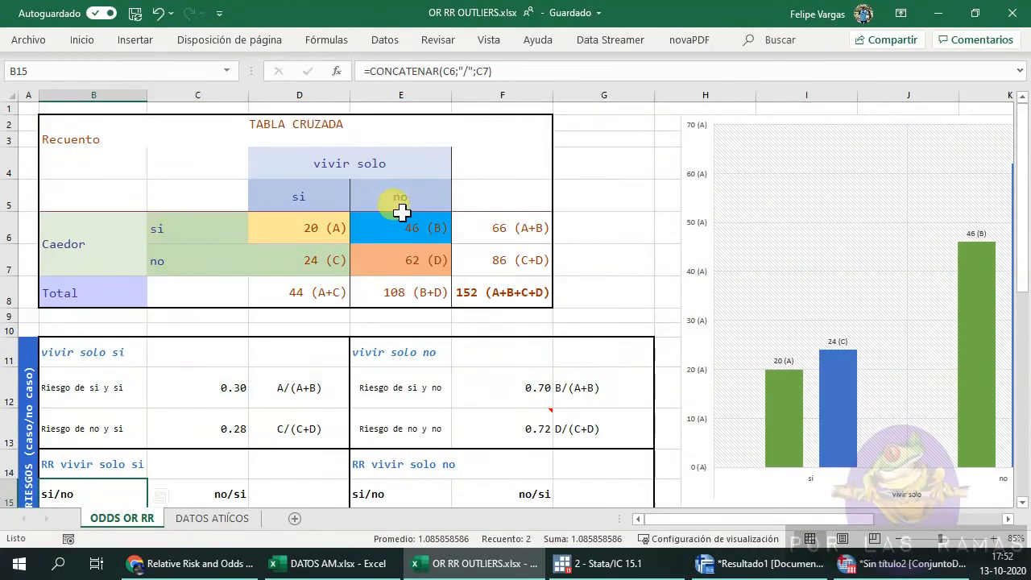
scroll(355, 363, "down", 1)
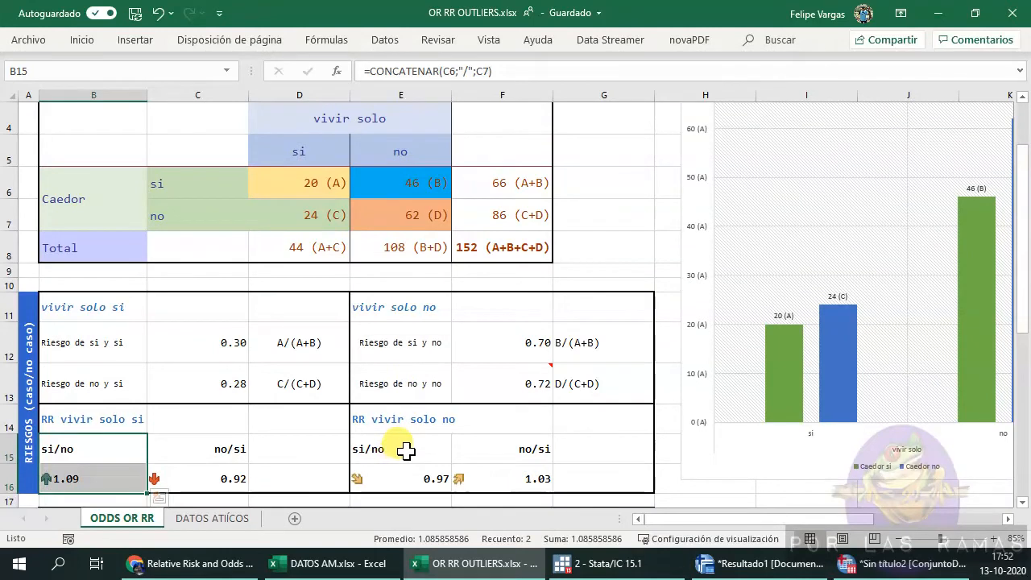
left_click_drag(375, 449, 407, 474)
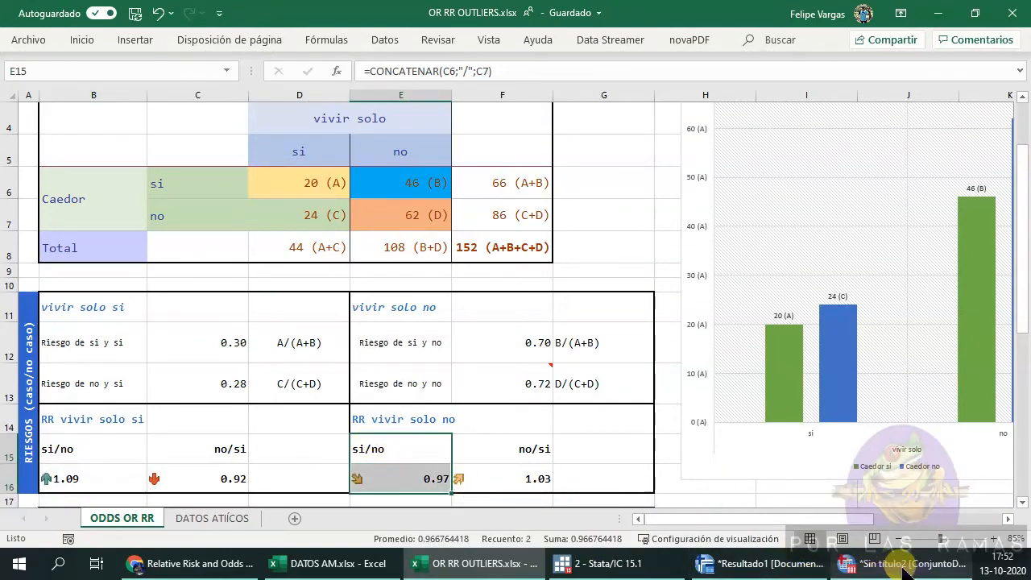
mouse_move(894, 568)
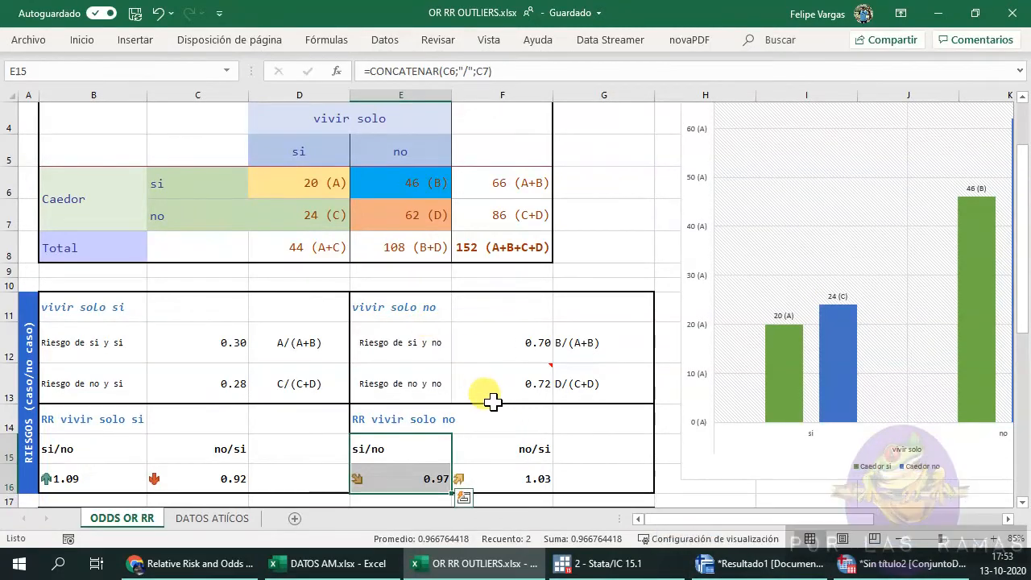
scroll(490, 396, "down", 1)
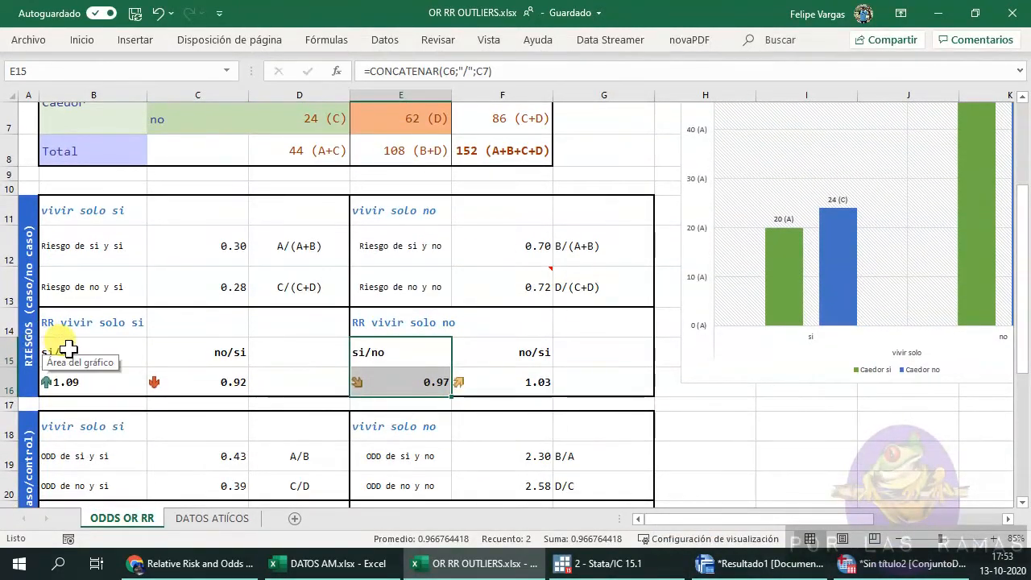
left_click_drag(89, 358, 87, 380)
left_click_drag(375, 357, 381, 386)
scroll(381, 386, "down", 1)
scroll(202, 368, "down", 3)
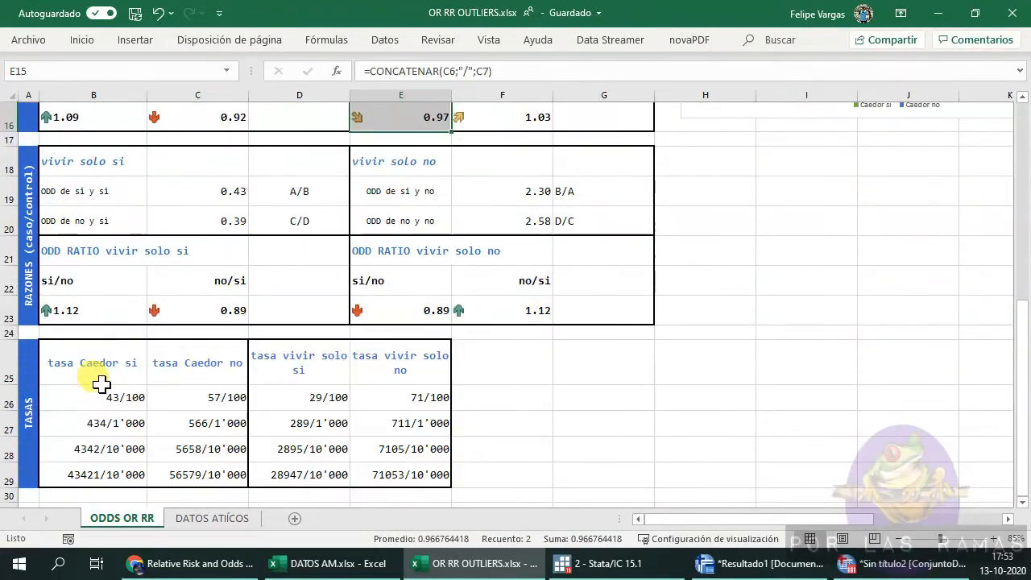
left_click_drag(71, 274, 71, 313)
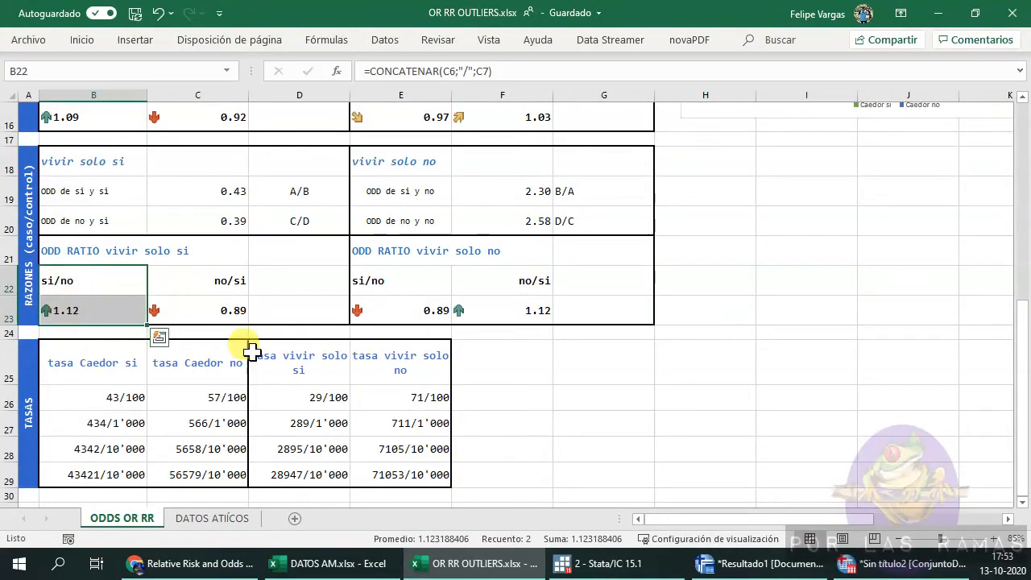
scroll(520, 339, "up", 3)
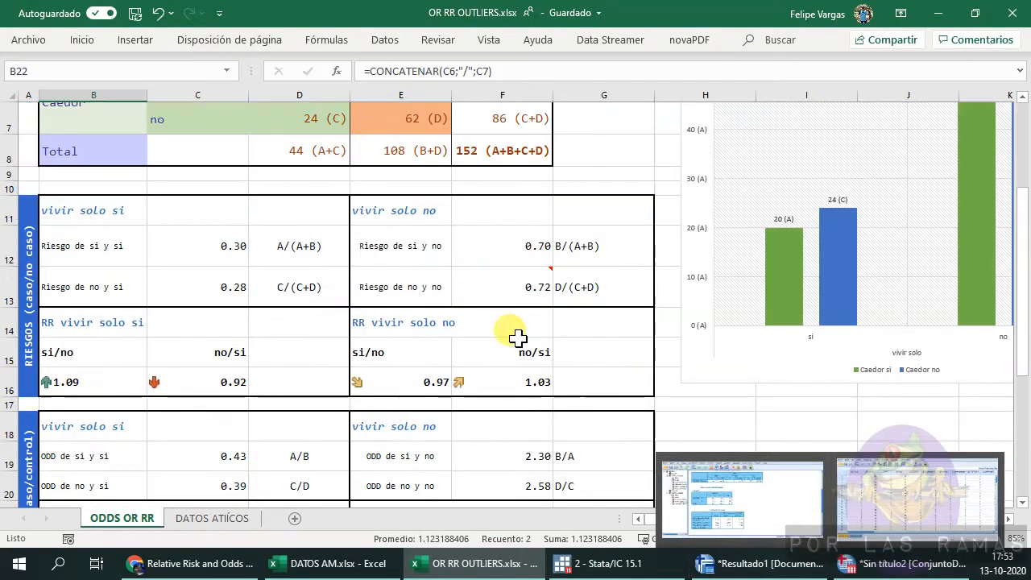
Review the risk and odds ratio sections of the Excel template alongside the SPSS risk estimate output.
left_click(896, 557)
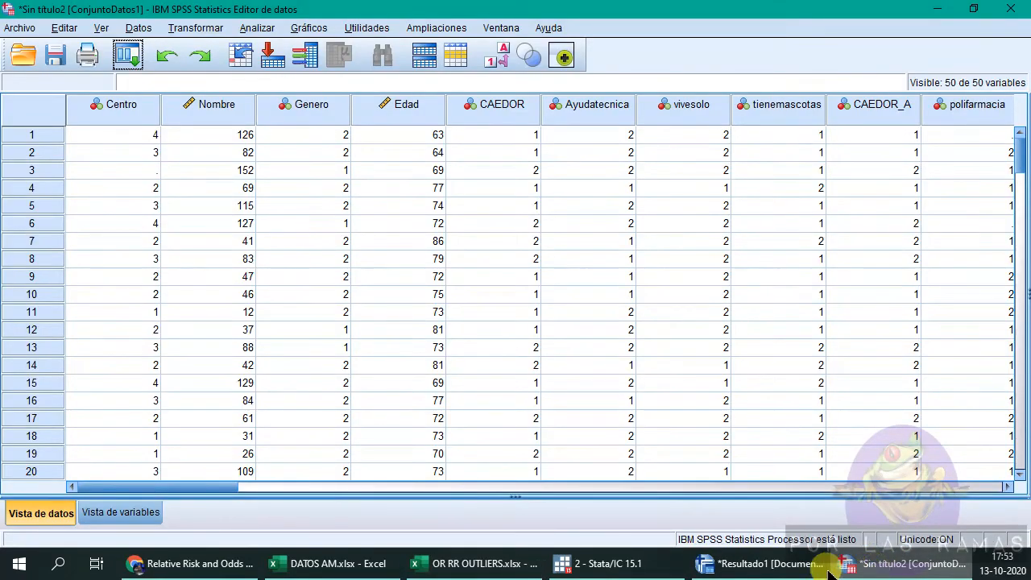
left_click(761, 563)
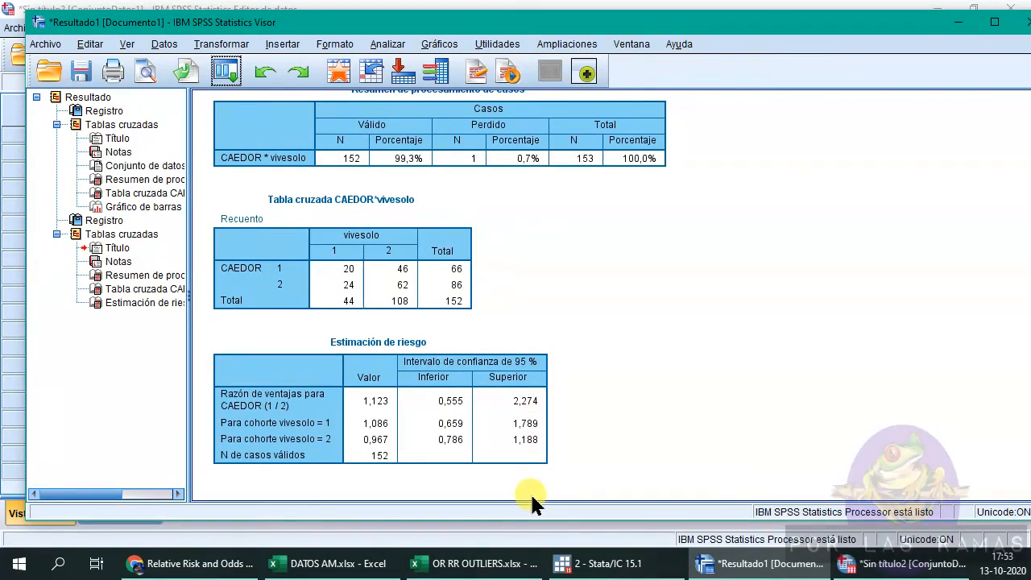
left_click(510, 564)
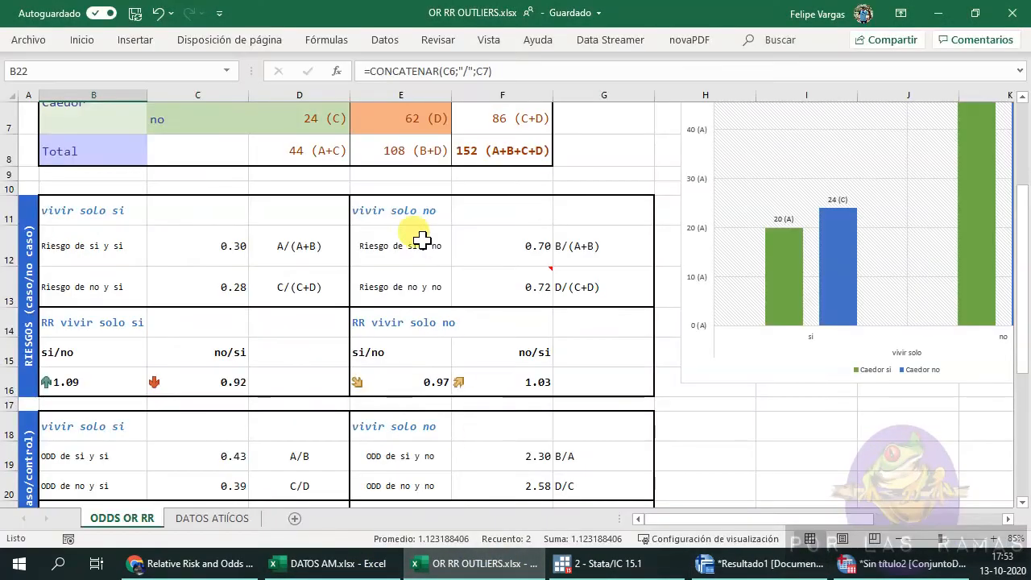
scroll(176, 268, "up", 2)
scroll(483, 257, "down", 3)
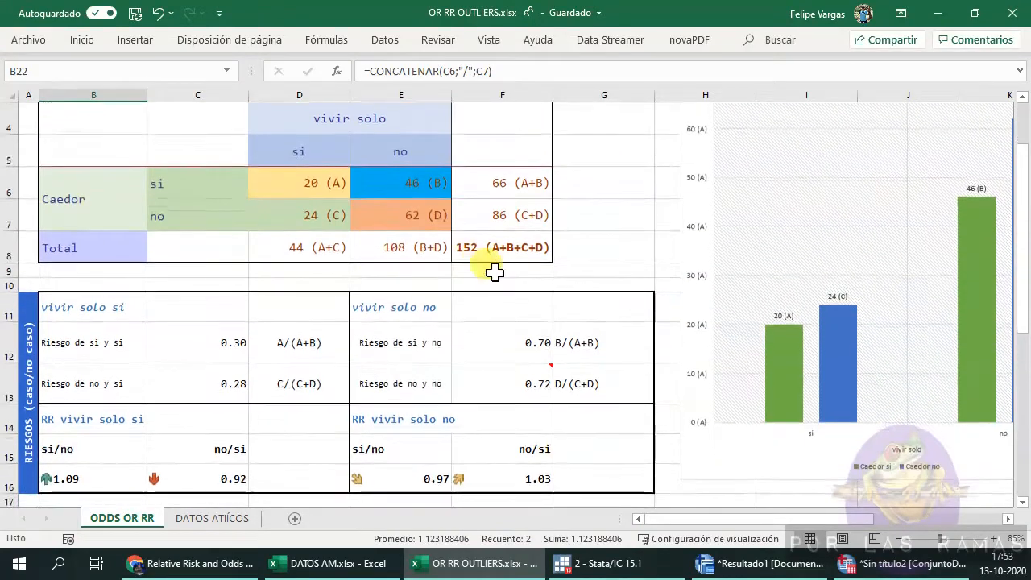
scroll(455, 258, "up", 1)
scroll(455, 258, "up", 1)
left_click(421, 292)
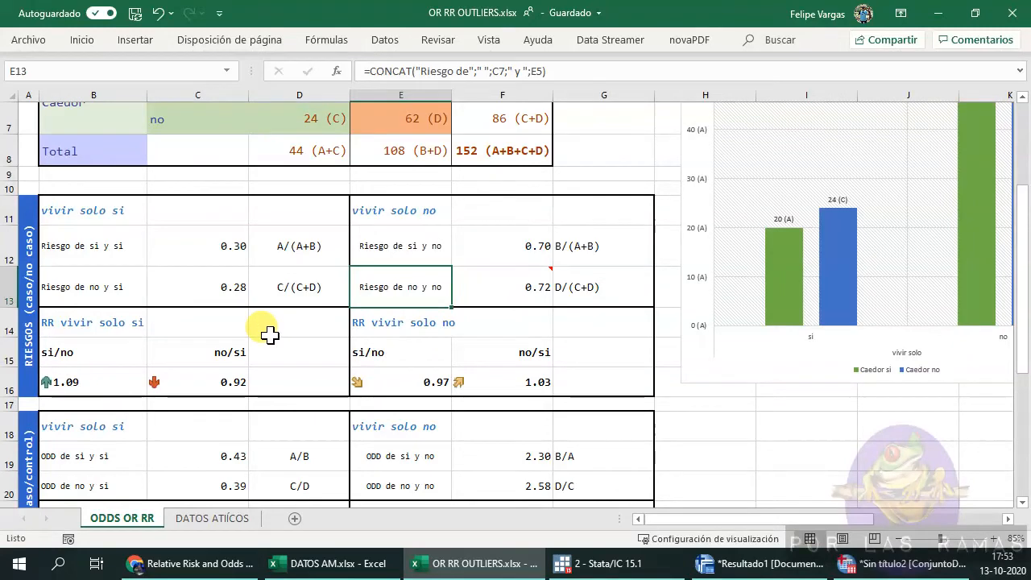
scroll(448, 323, "down", 1)
scroll(414, 334, "down", 1)
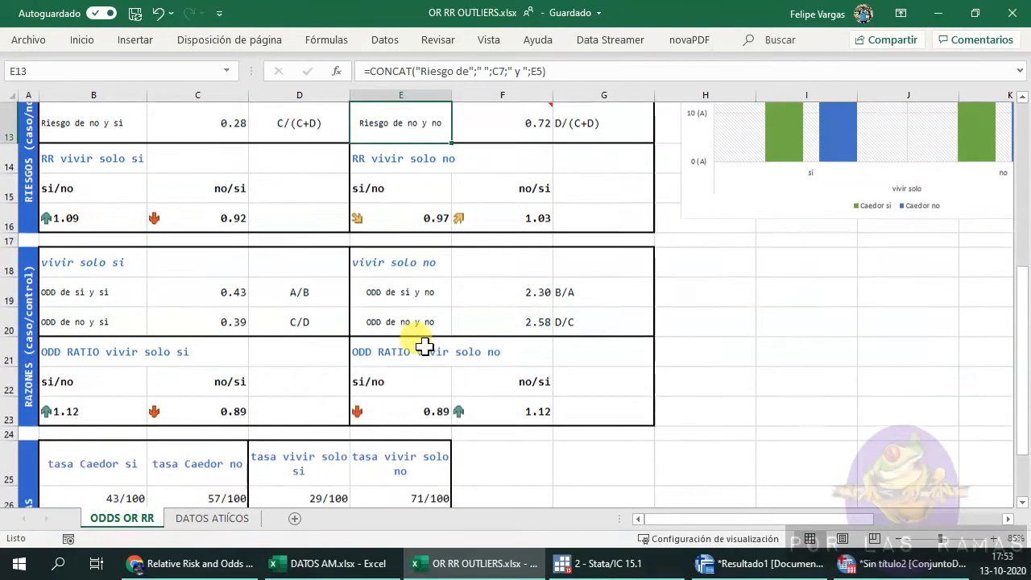
scroll(621, 379, "down", 1)
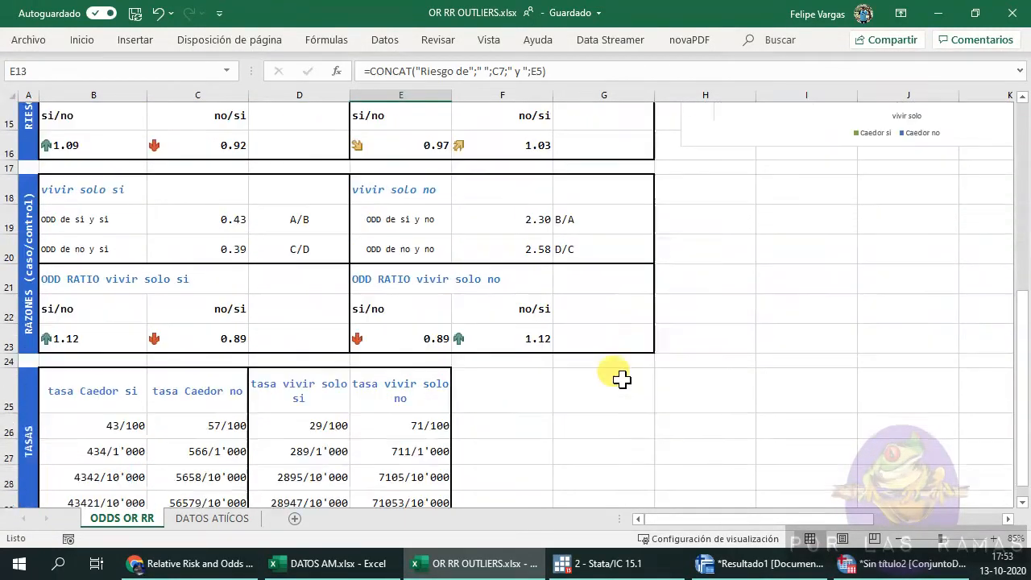
scroll(476, 364, "up", 1)
scroll(473, 363, "up", 1)
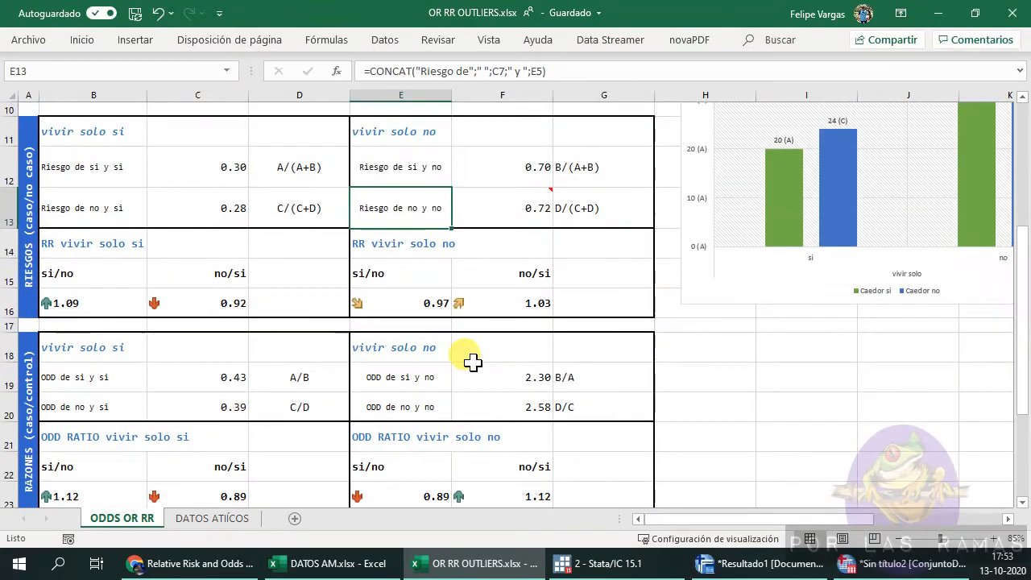
scroll(162, 346, "down", 1)
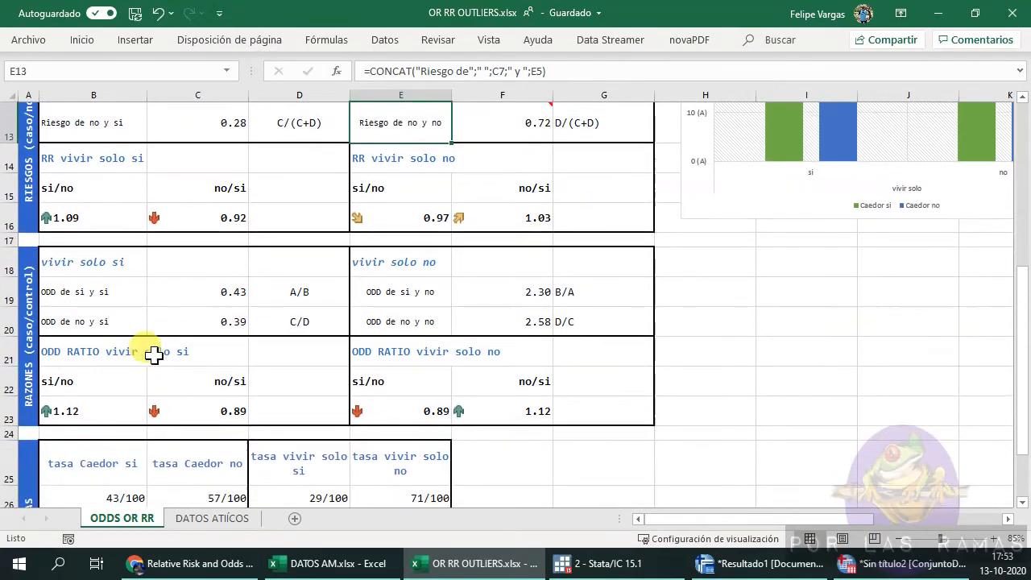
Review the template's odds ratio results and return to the SPSS output.
left_click(96, 413)
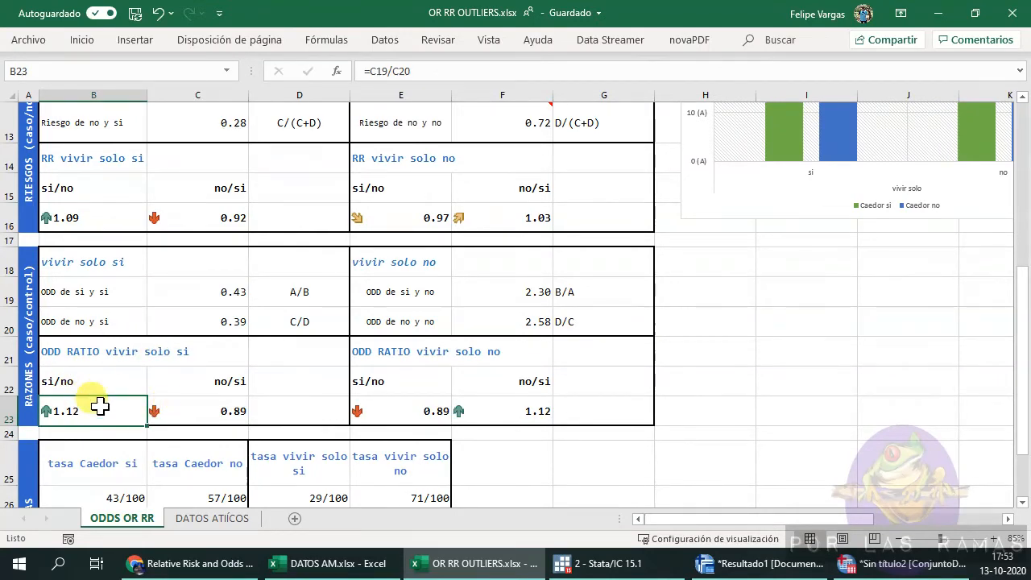
scroll(129, 403, "up", 2)
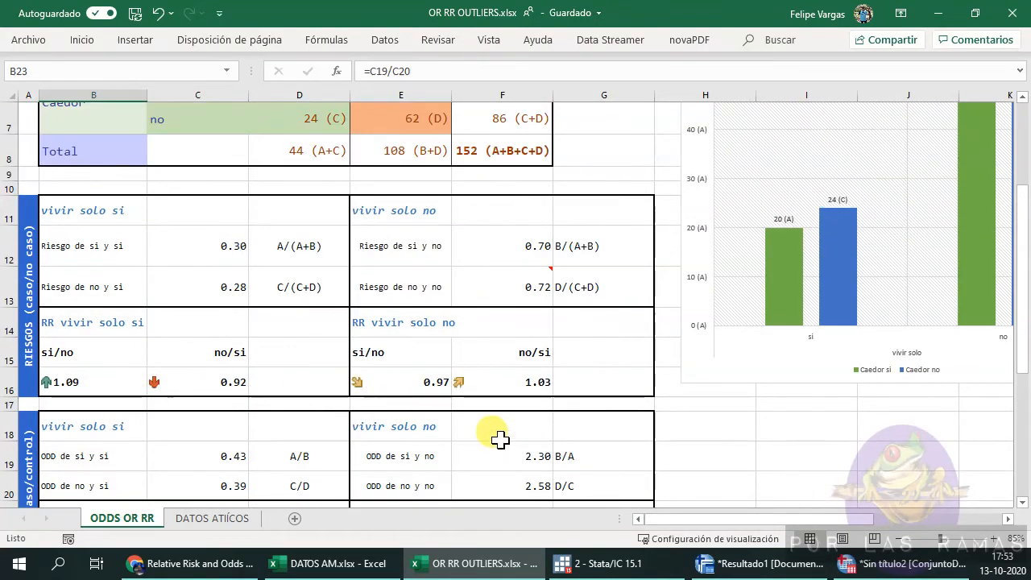
scroll(497, 437, "up", 2)
left_click(636, 573)
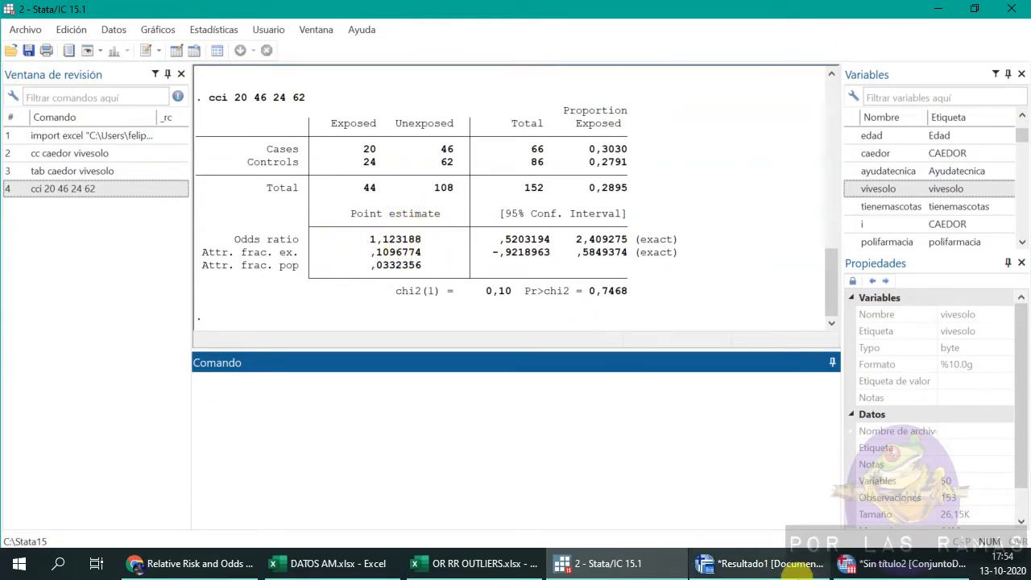
left_click(766, 564)
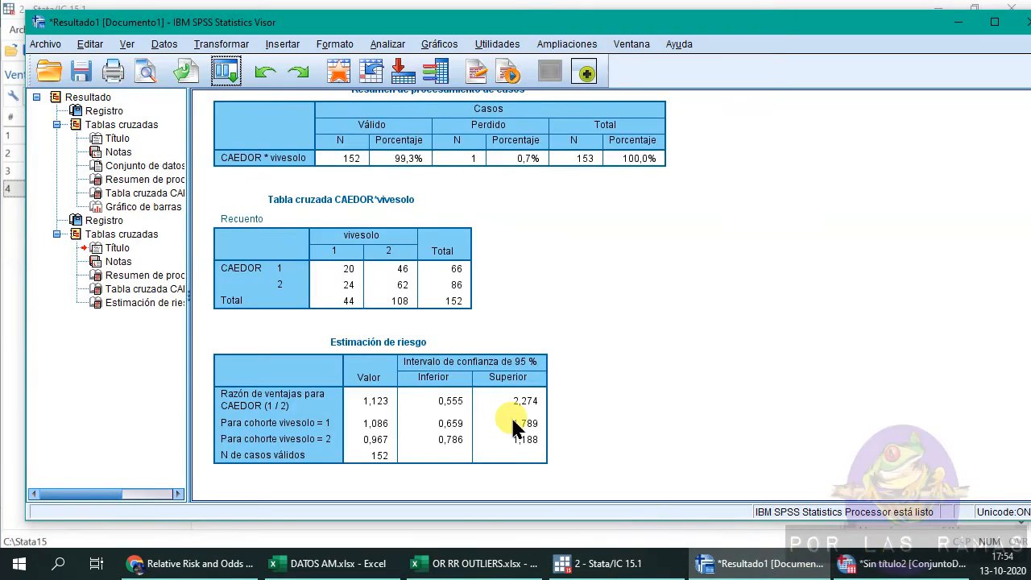
Rerun the CAEDOR by vivesolo crosstab with Chi-square added to the Risk statistic.
left_click(228, 74)
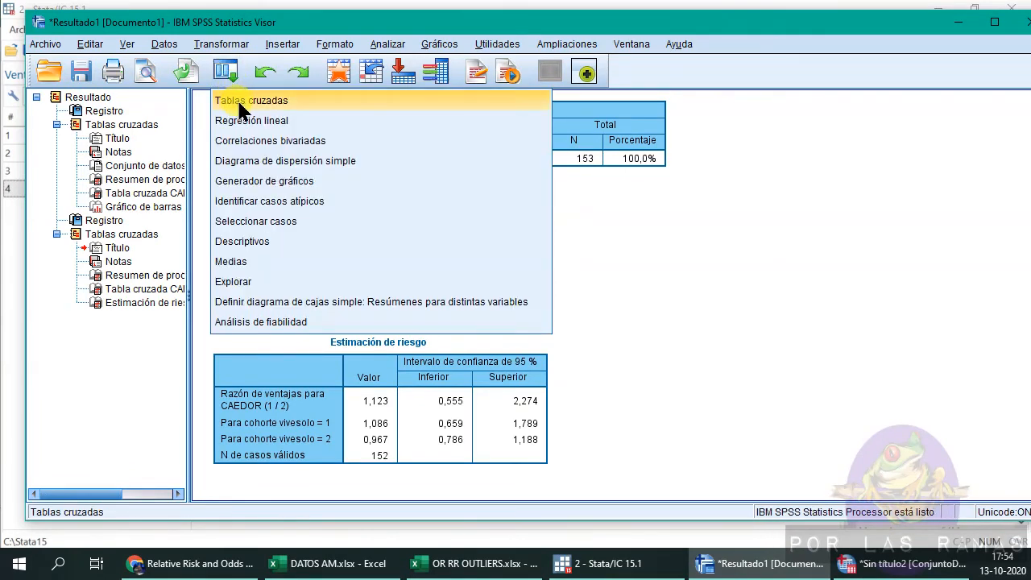
left_click(251, 102)
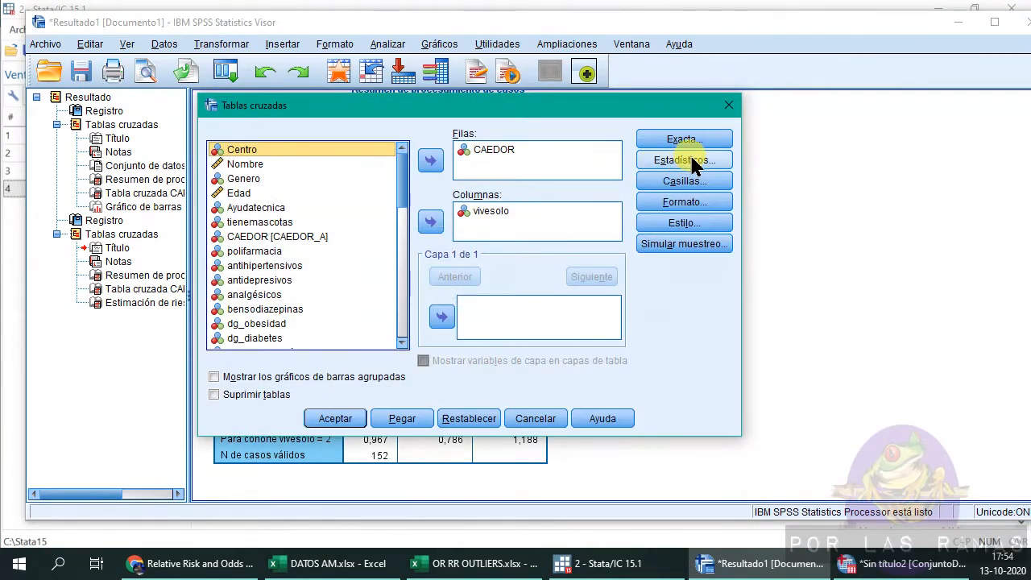
left_click(697, 164)
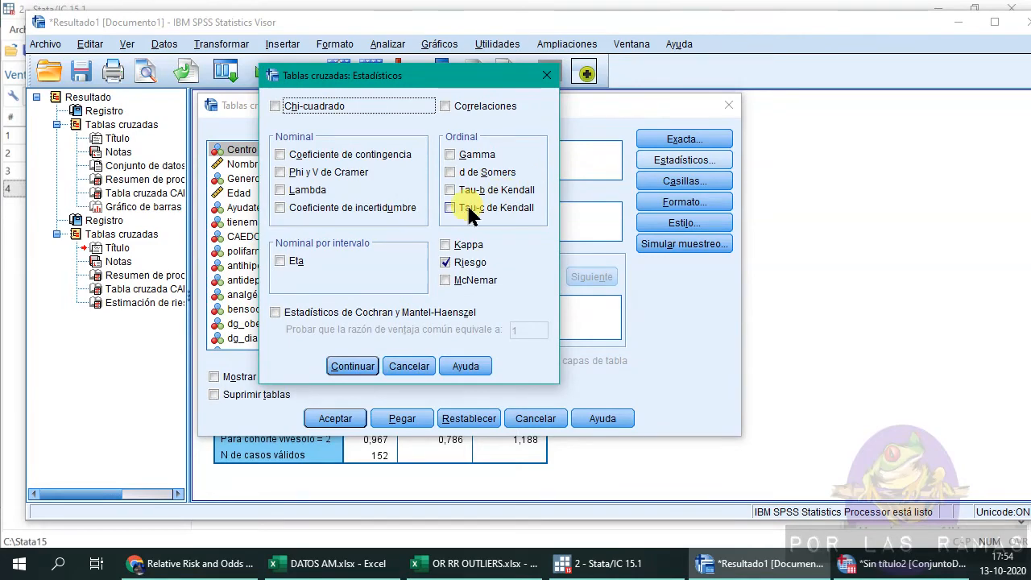
left_click(276, 107)
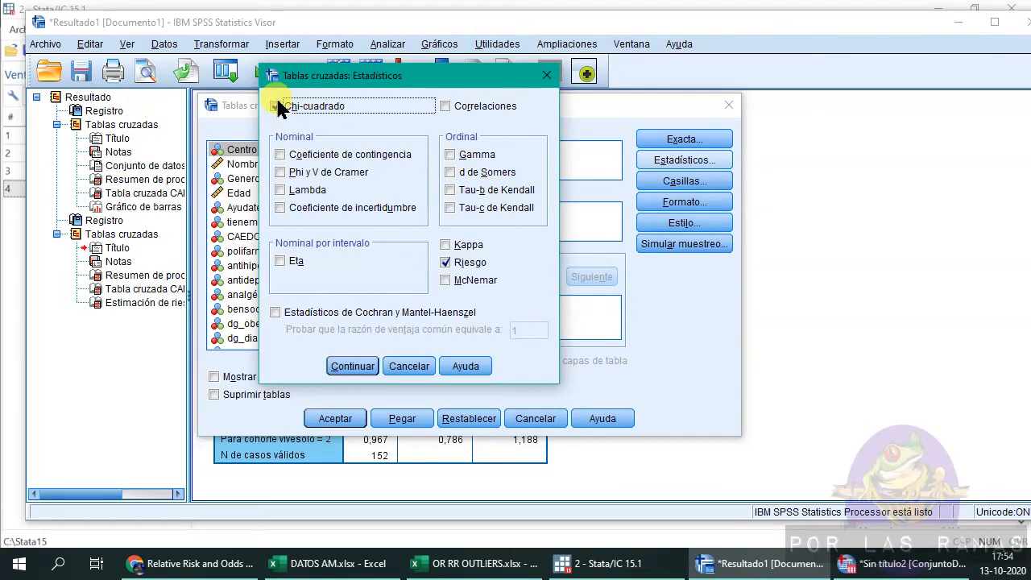
left_click(360, 365)
left_click(339, 419)
Run a new crosstab of Genero by infartos with Chi-square and Risk statistics.
scroll(391, 417, "down", 4)
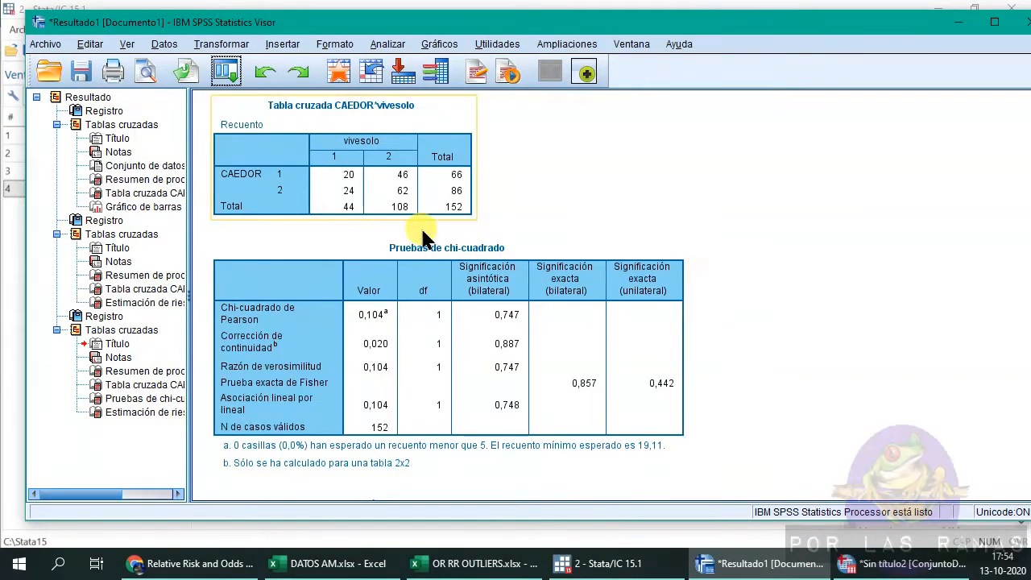
scroll(483, 322, "down", 3)
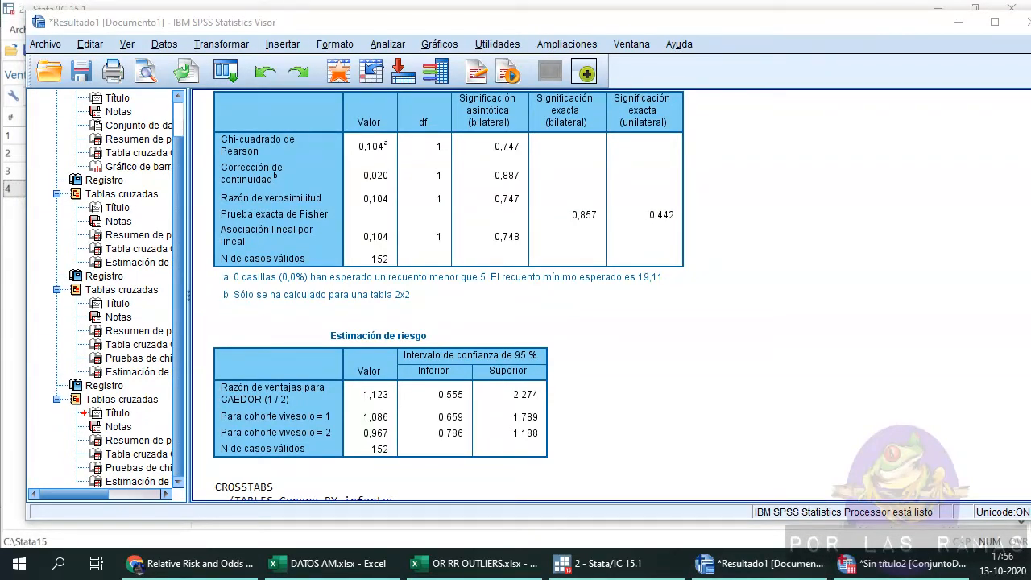
scroll(612, 332, "down", 2)
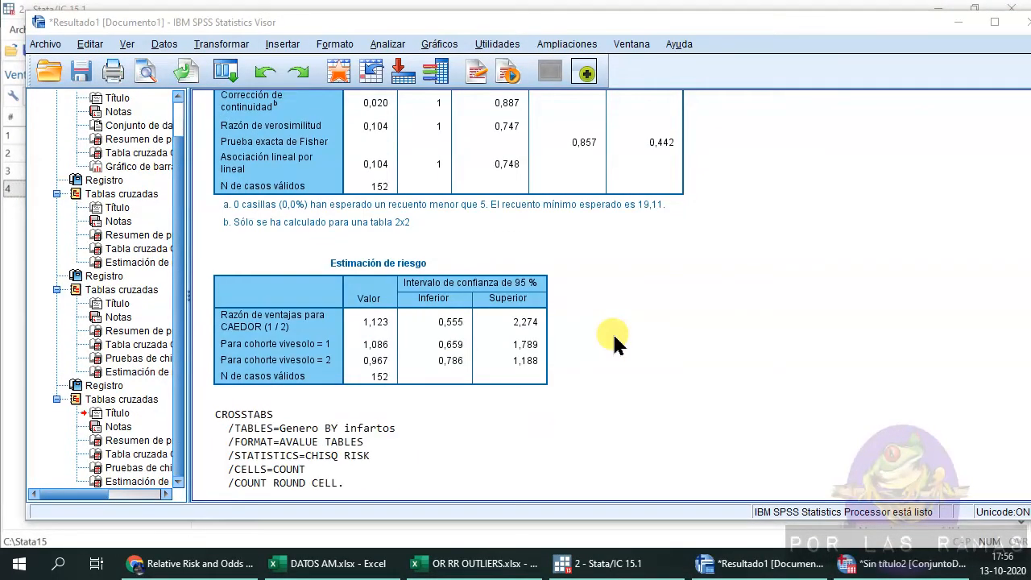
scroll(612, 332, "down", 2)
left_click(227, 73)
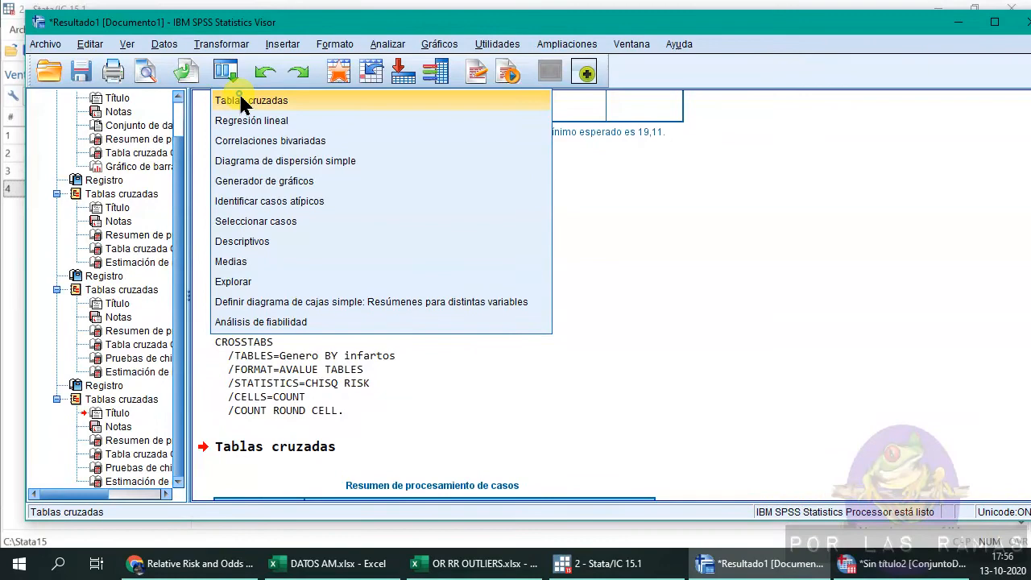
left_click(240, 100)
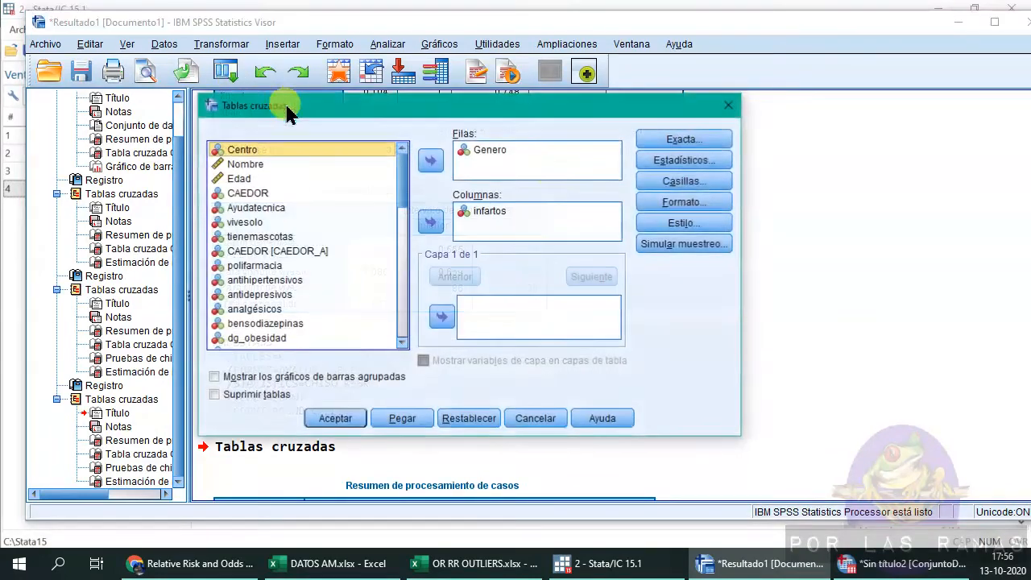
left_click(516, 148)
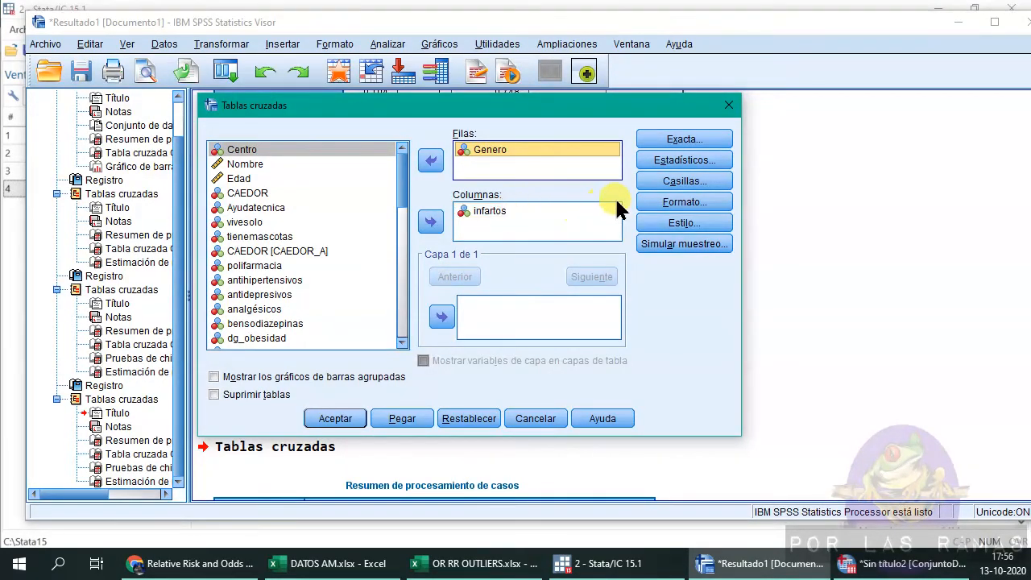
left_click(675, 161)
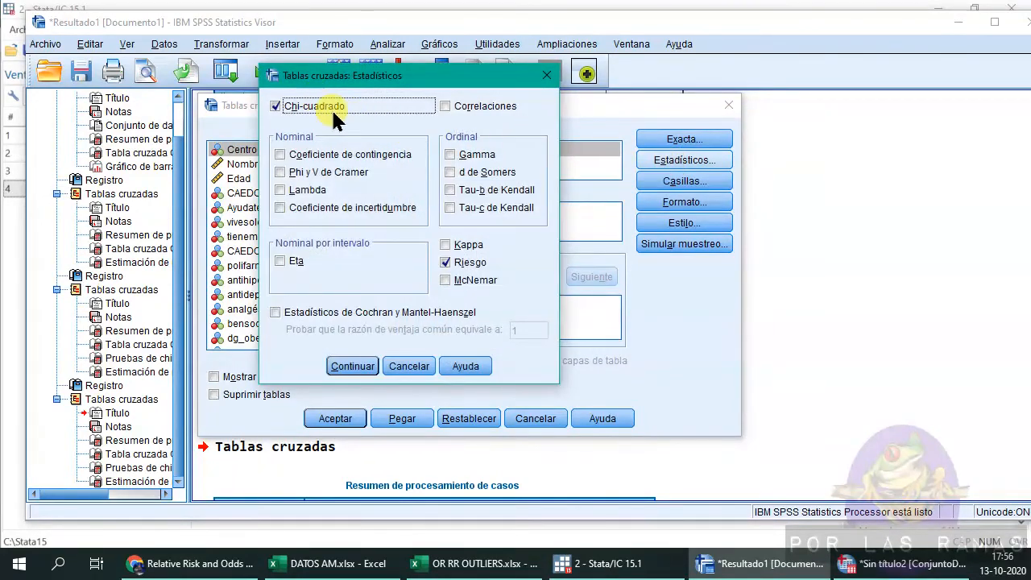
left_click(352, 366)
left_click(345, 418)
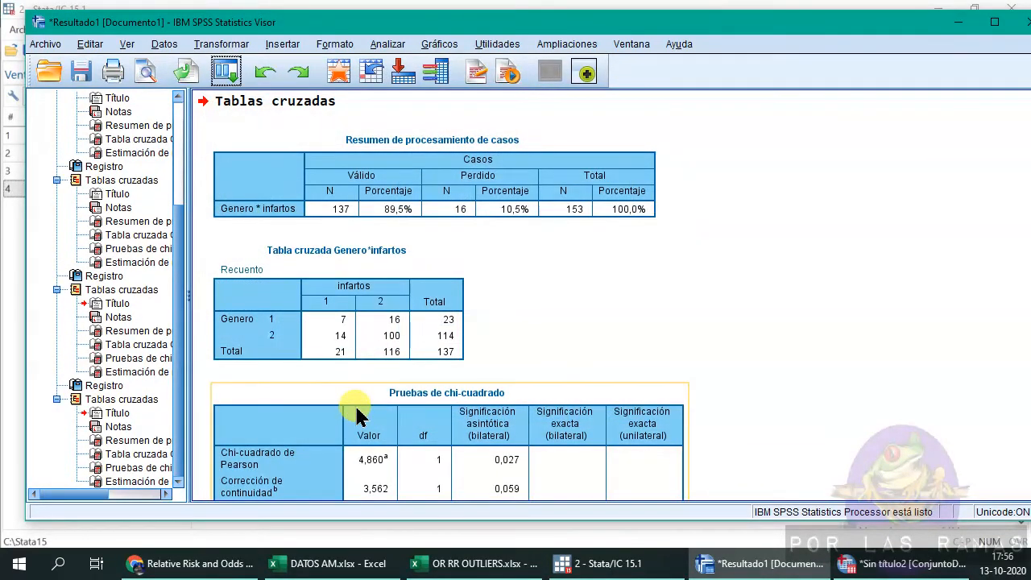
Examine the Genero by infartos crosstab, chi-square tests and risk estimate tables.
scroll(361, 417, "down", 2)
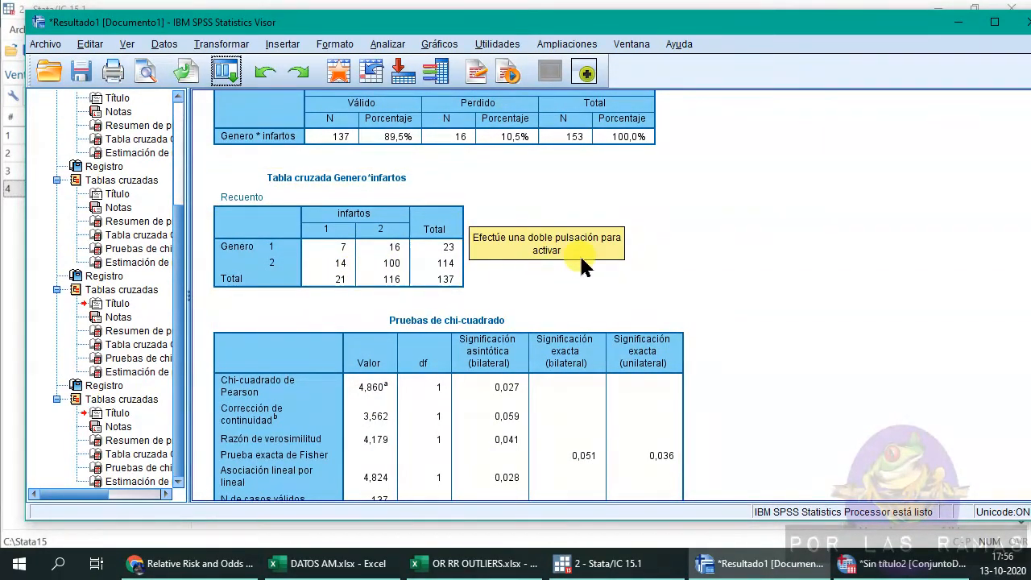
scroll(579, 256, "down", 2)
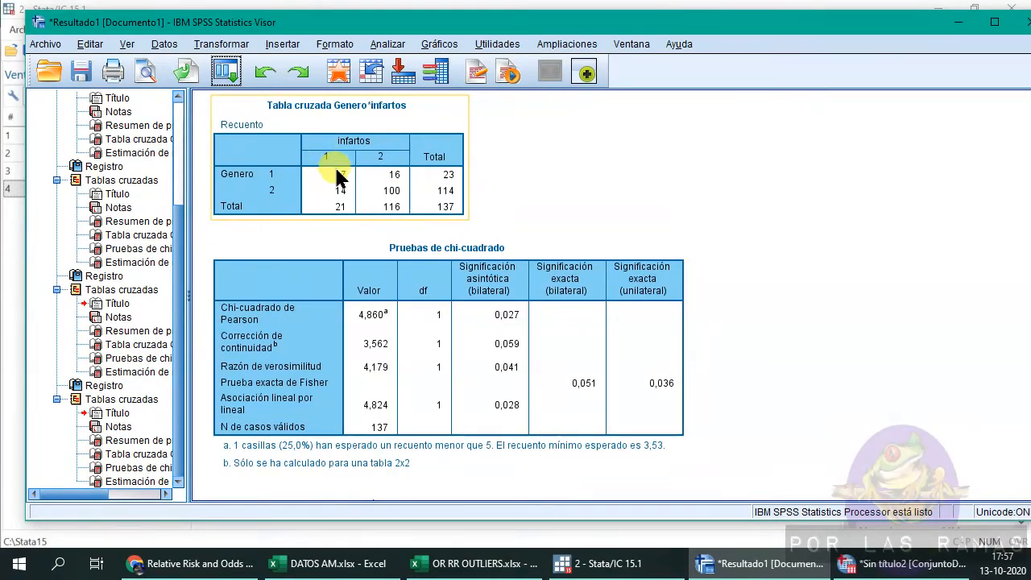
scroll(472, 207, "down", 3)
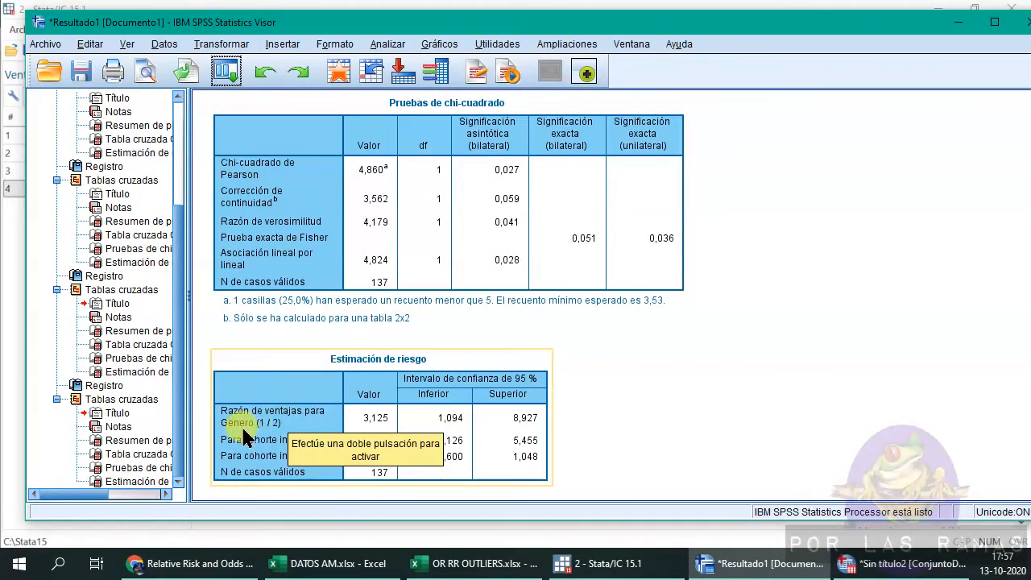
scroll(331, 395, "up", 3)
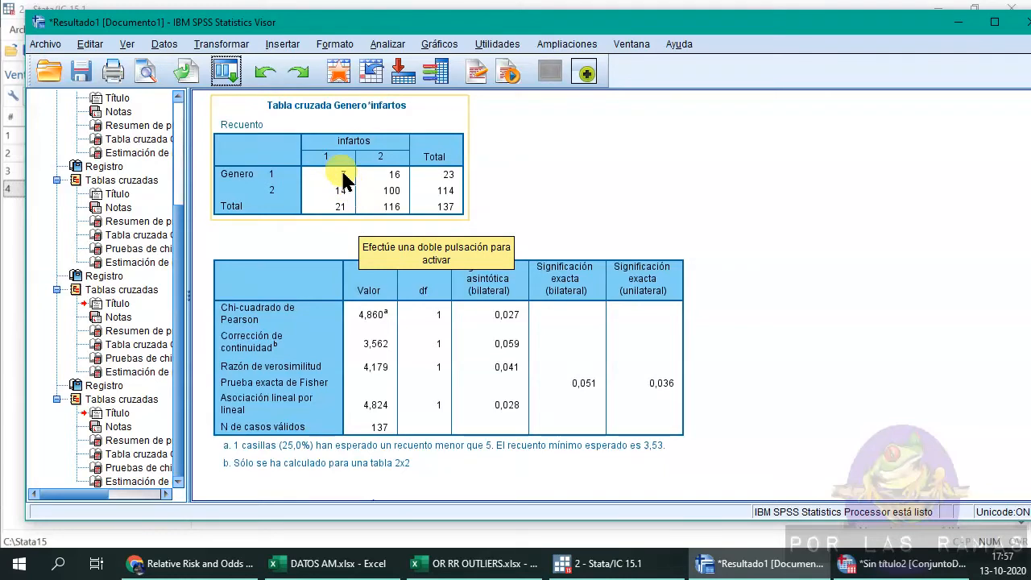
scroll(338, 179, "down", 3)
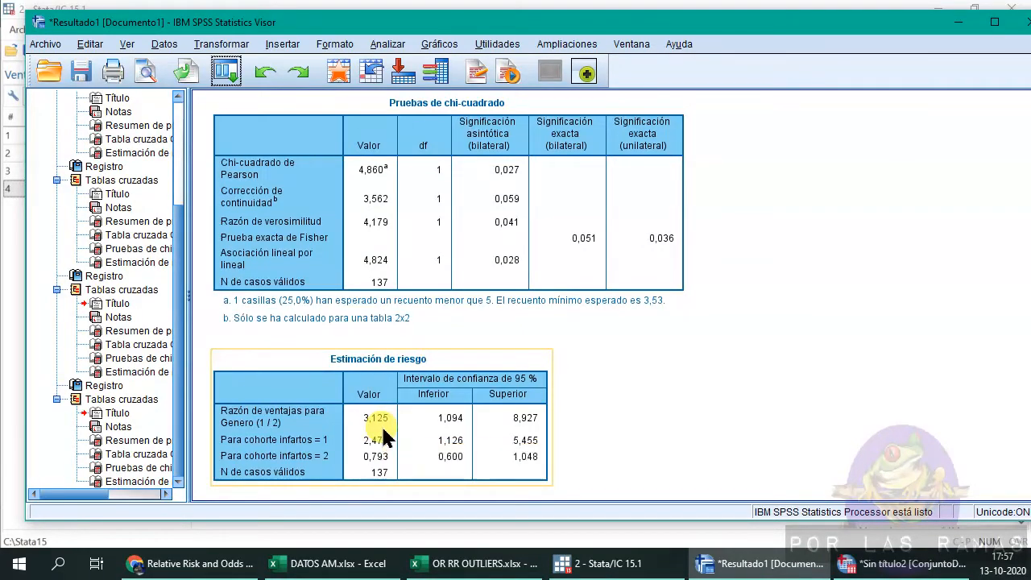
scroll(427, 396, "up", 3)
scroll(429, 396, "up", 6)
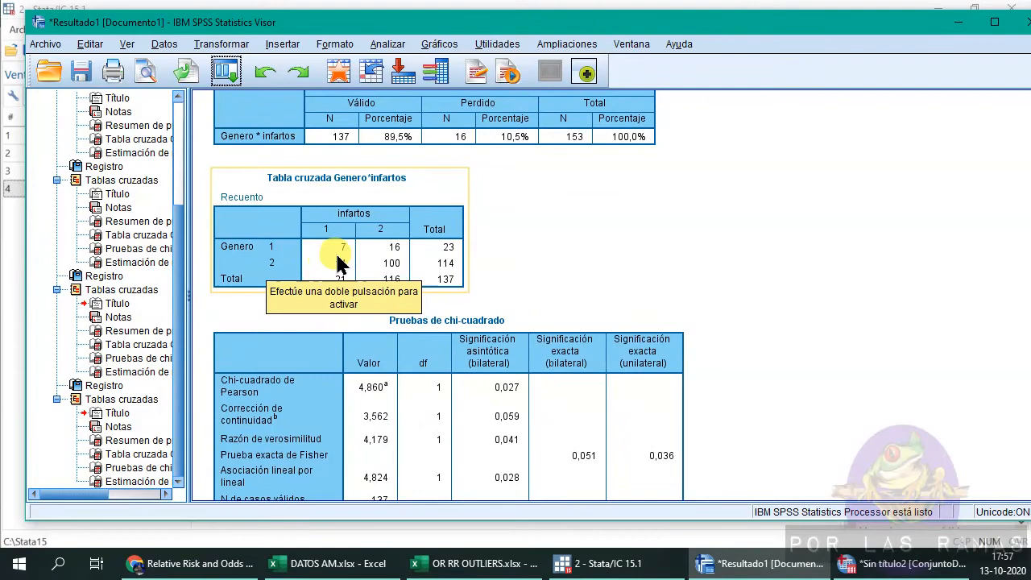
scroll(372, 295, "down", 9)
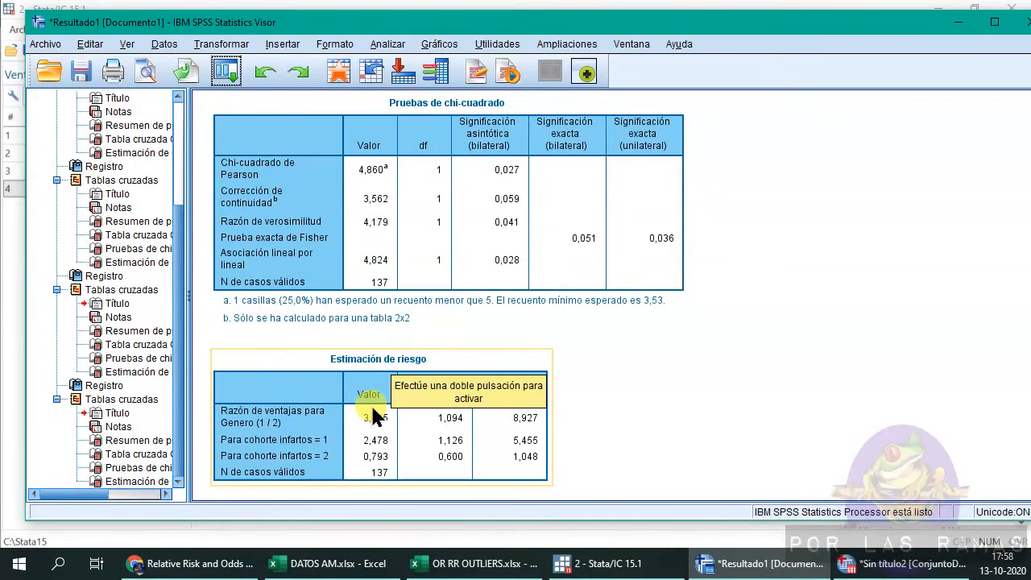
scroll(569, 430, "up", 2)
left_click(395, 208)
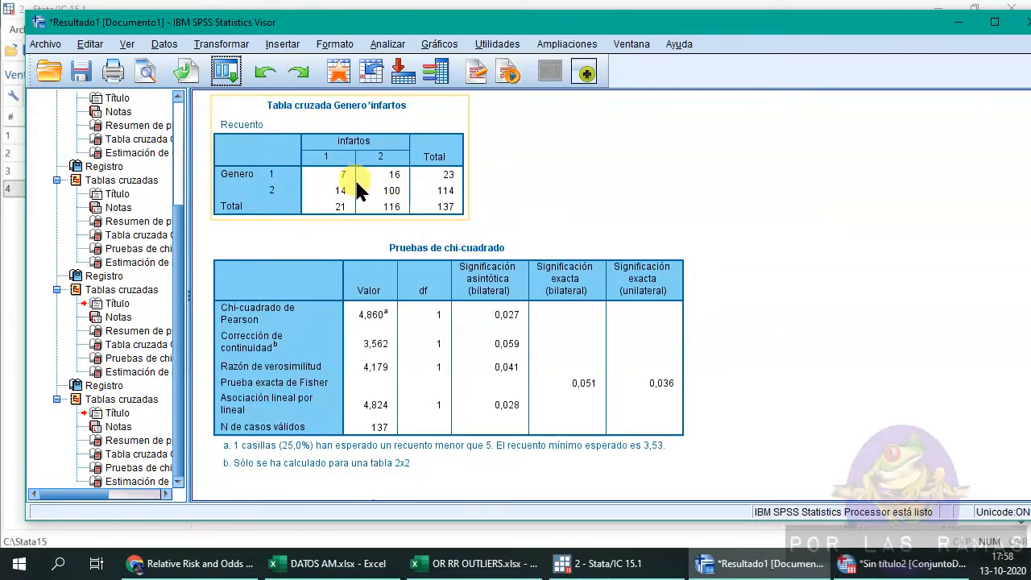
Enter the Genero by infartos counts 7, 16, 14 and 100 into the template's crosstab cells.
left_click(475, 563)
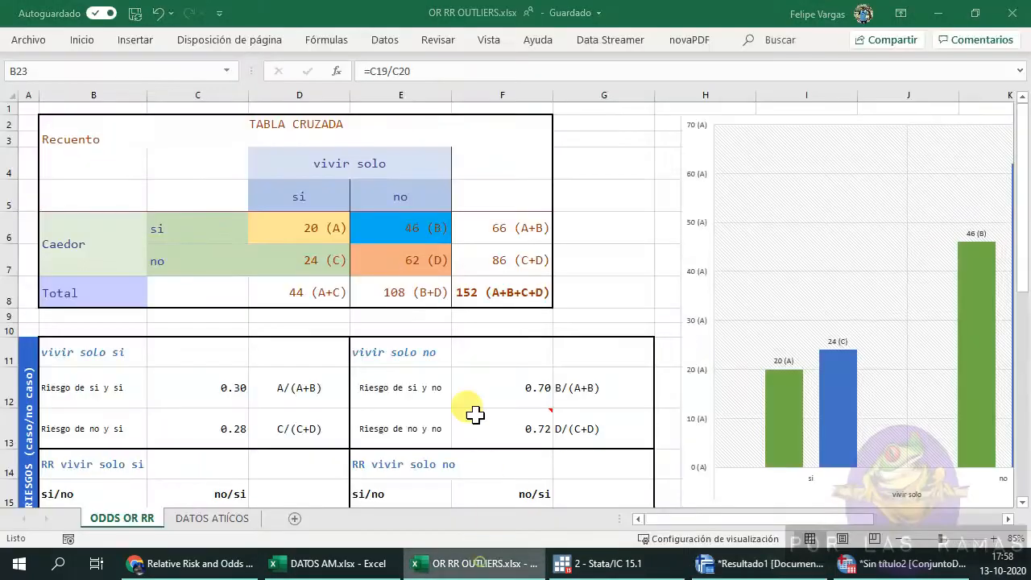
left_click(310, 235)
type("7")
key("Tab")
type("1")
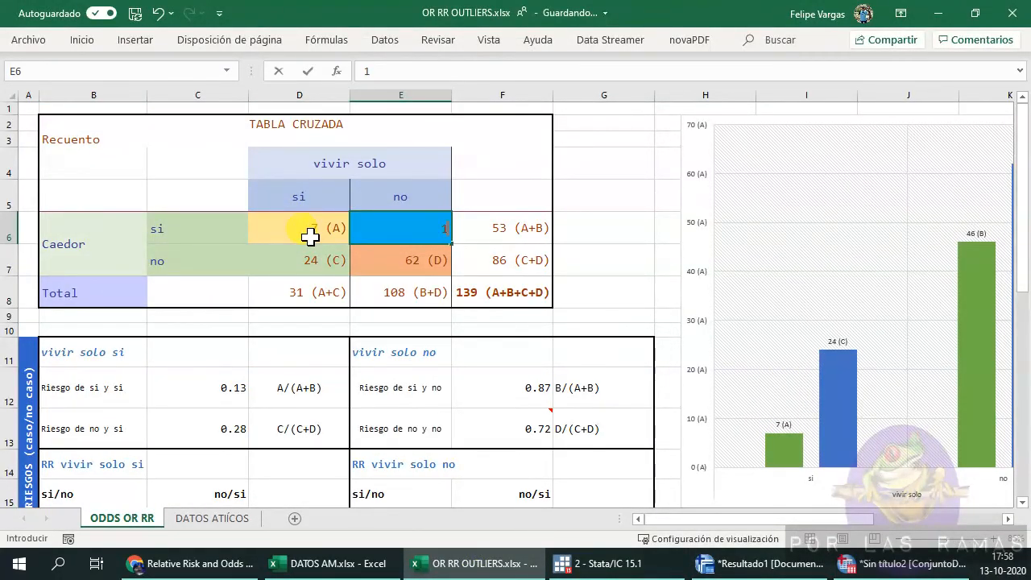
type("6")
key("Return")
type("14")
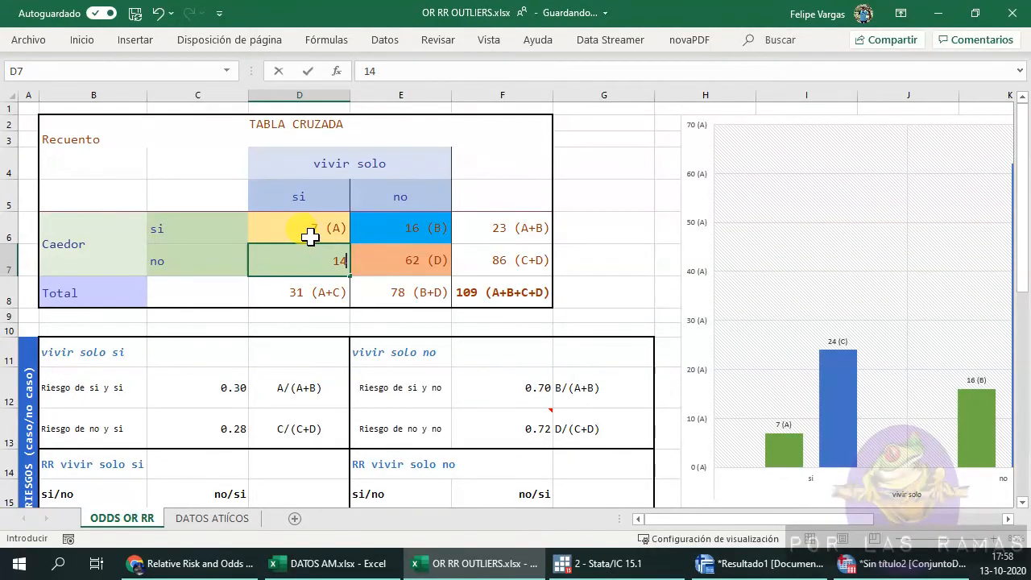
key("Tab")
type("621")
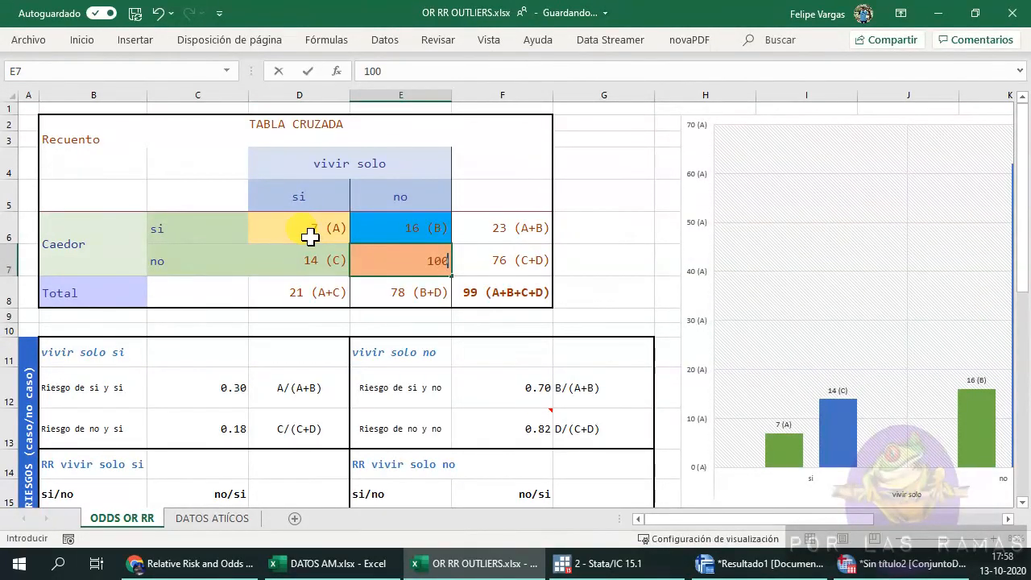
key("Return")
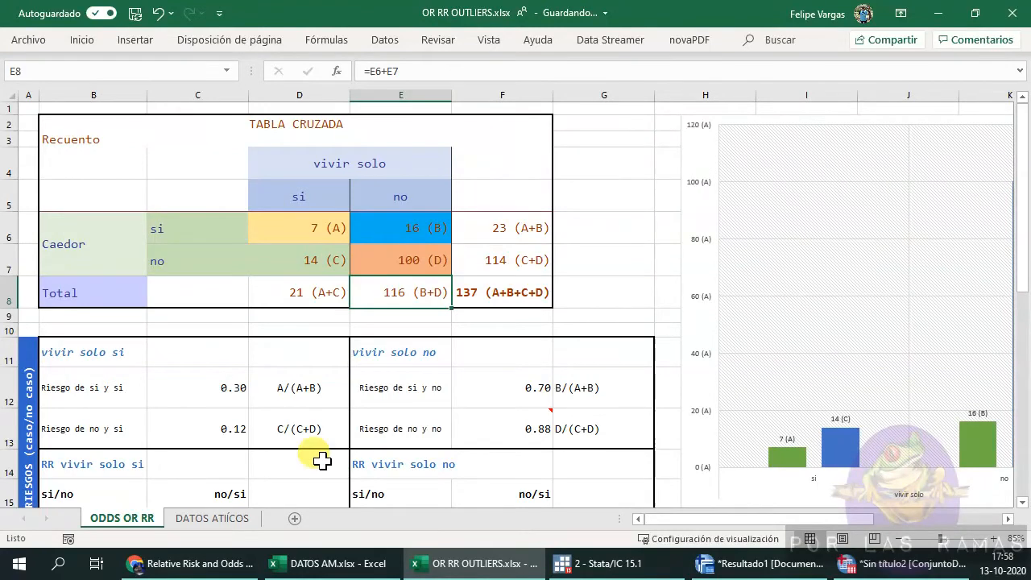
Relabel the template's row variable as Sexo with categories Hombre and Mujer.
left_click(81, 246)
type("Sexo")
key("Tab")
type("H")
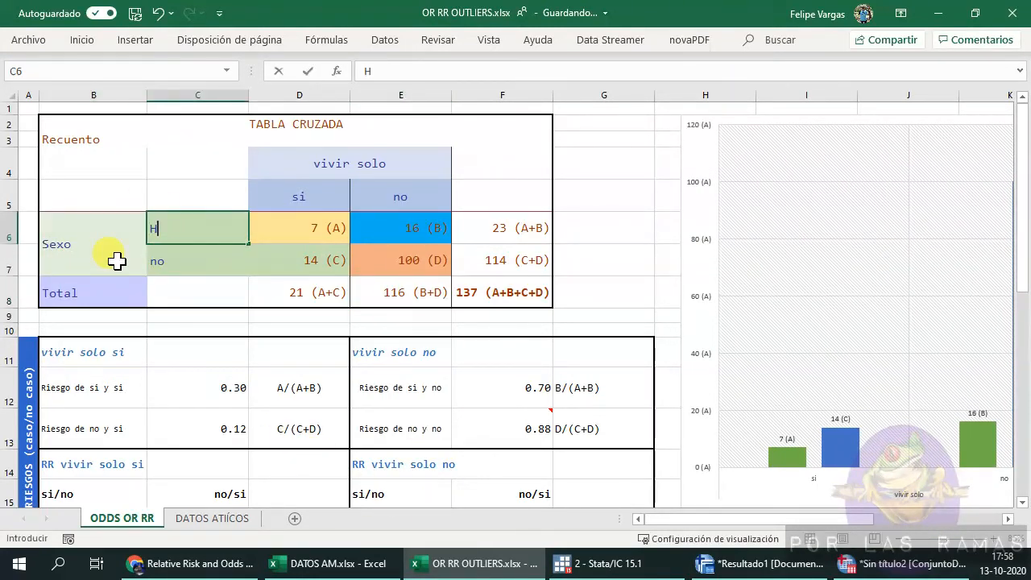
key("Return")
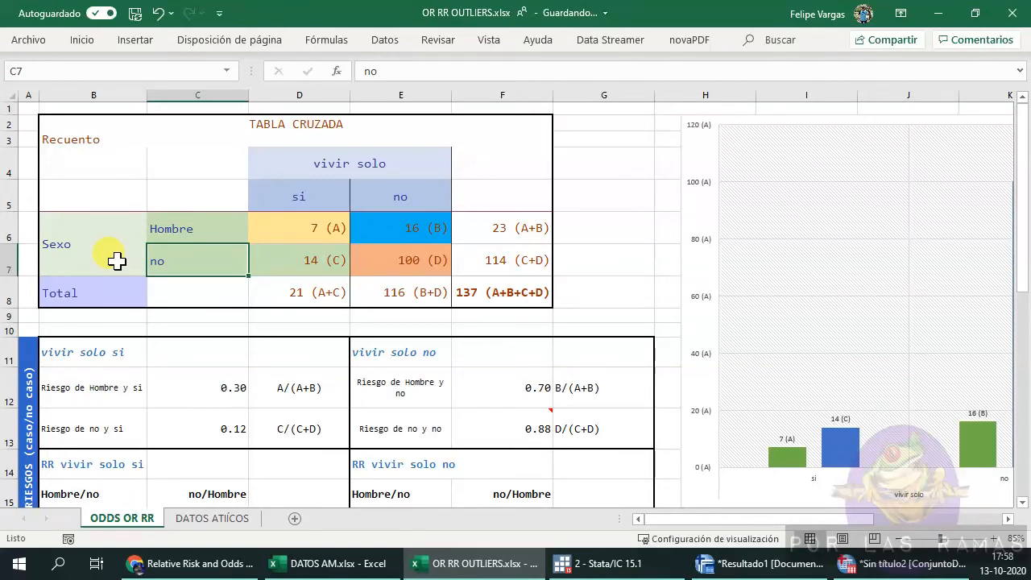
type("N")
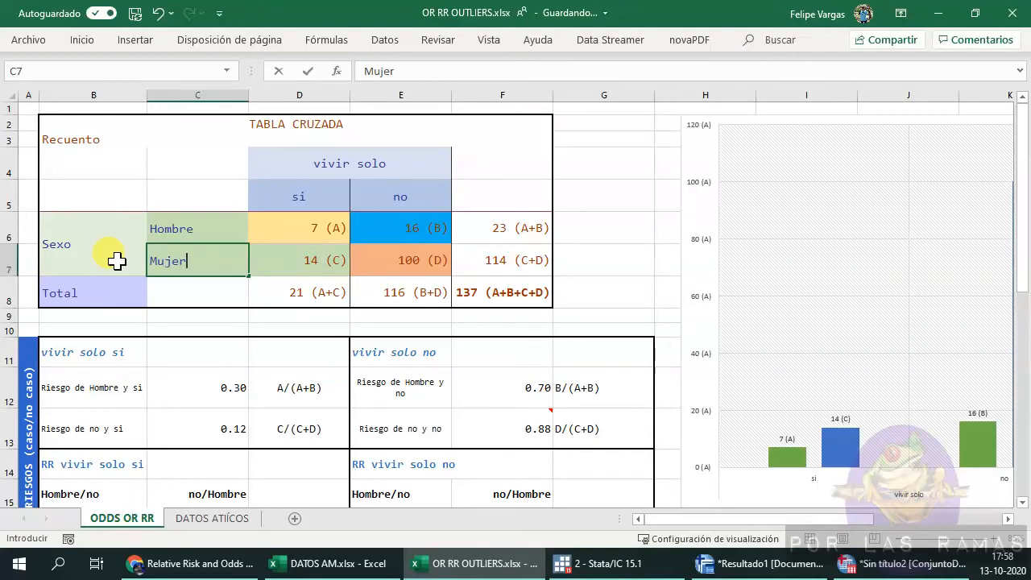
Relabel the template's column categories as Infartado and NO infartado.
left_click(339, 202)
type("Infartado")
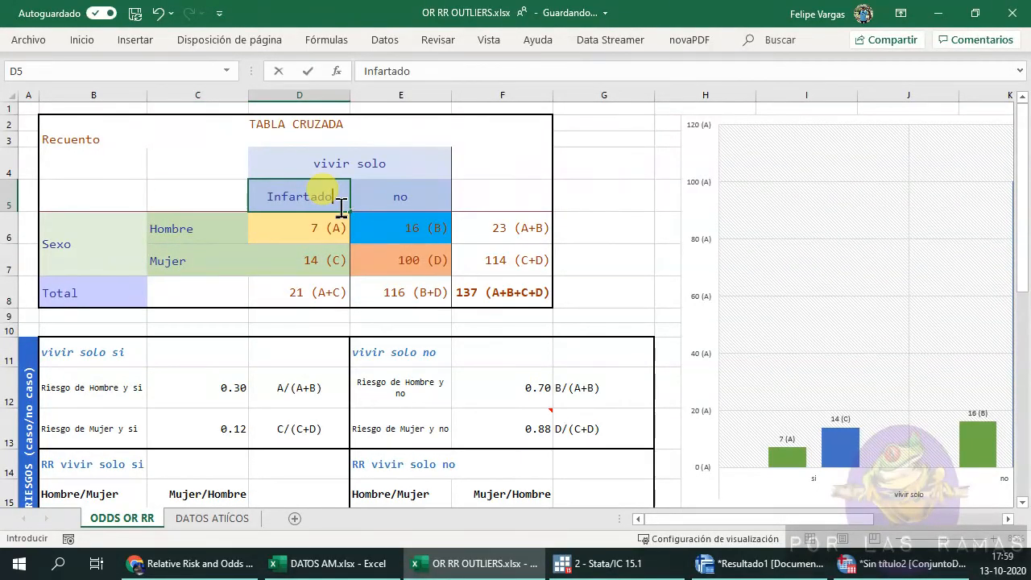
key("Tab")
type("N")
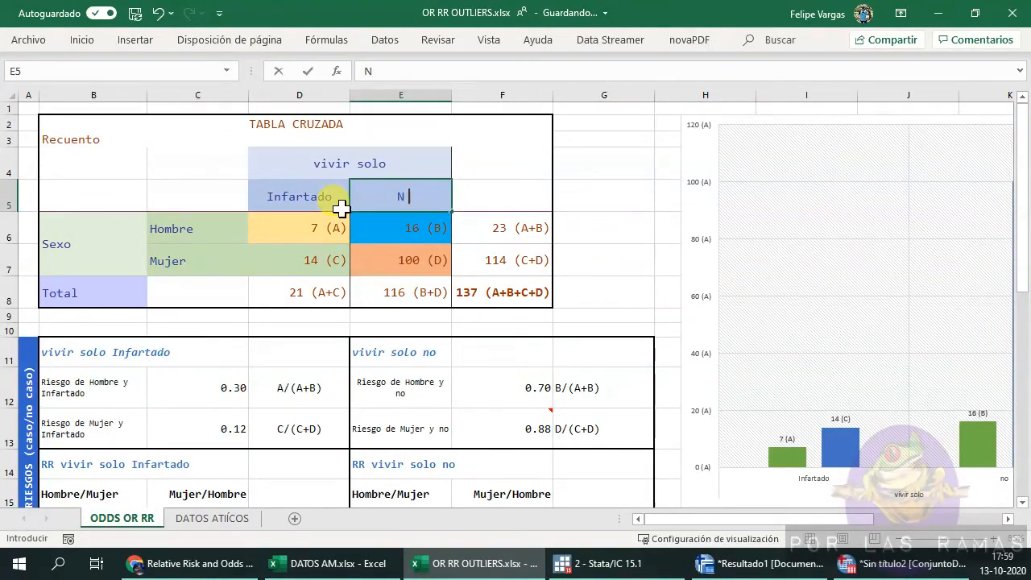
type("O infartado")
Rename the template's column variable header as IAM.
left_click(308, 169)
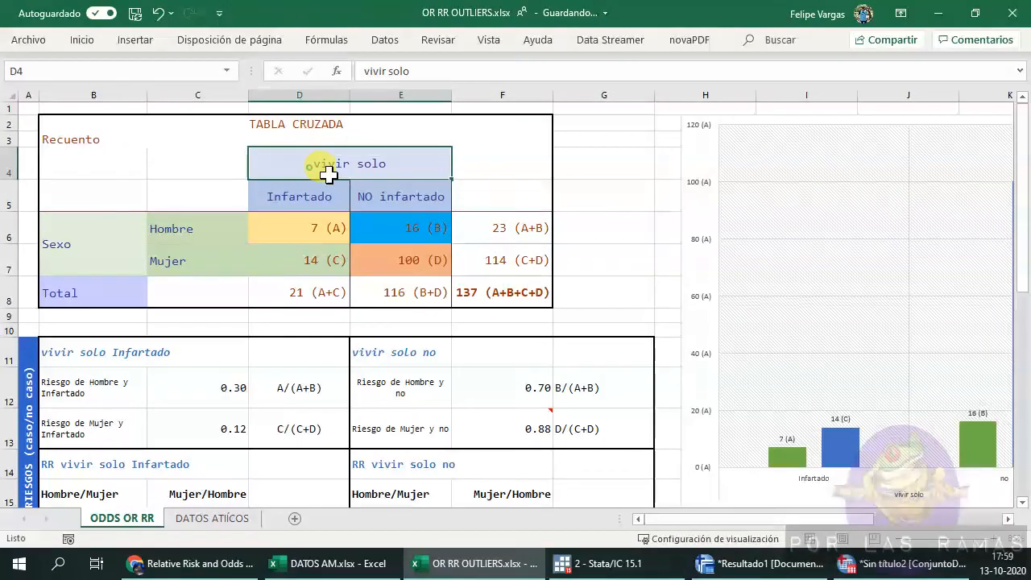
type("IA")
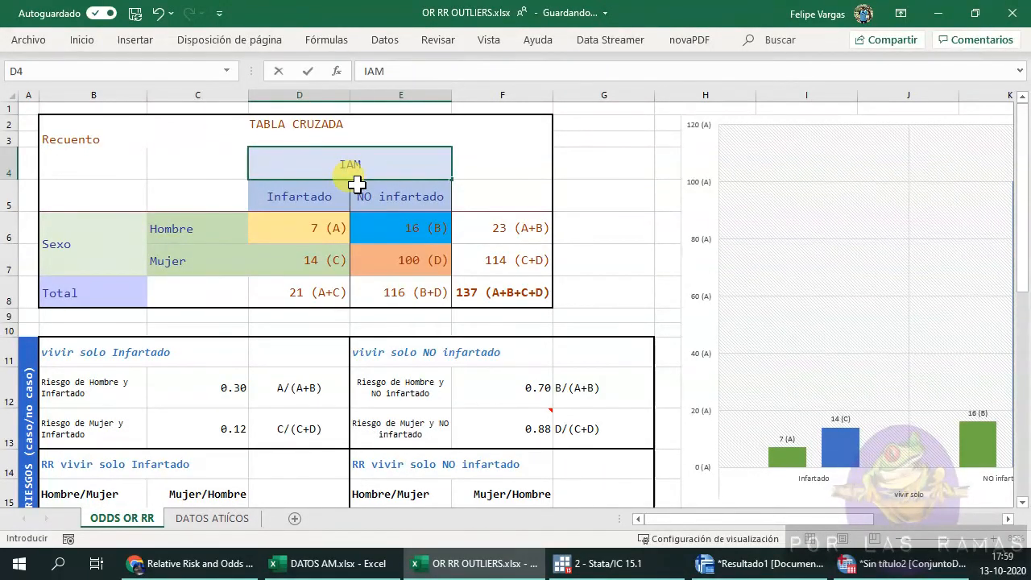
type("M")
key("Return")
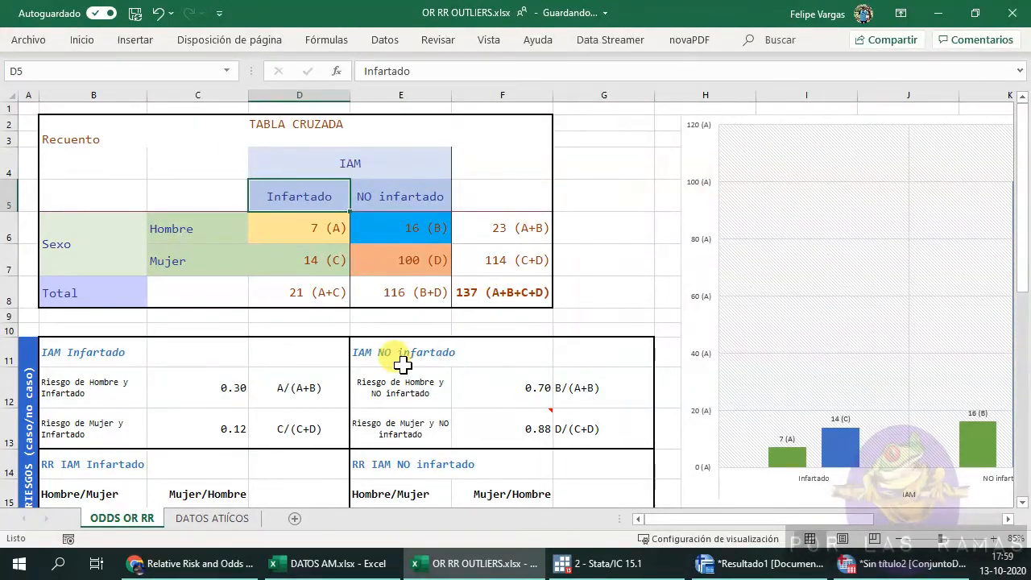
Inspect the label and formula cells of the IAM Infartado risk and relative risk tables.
scroll(338, 360, "down", 2)
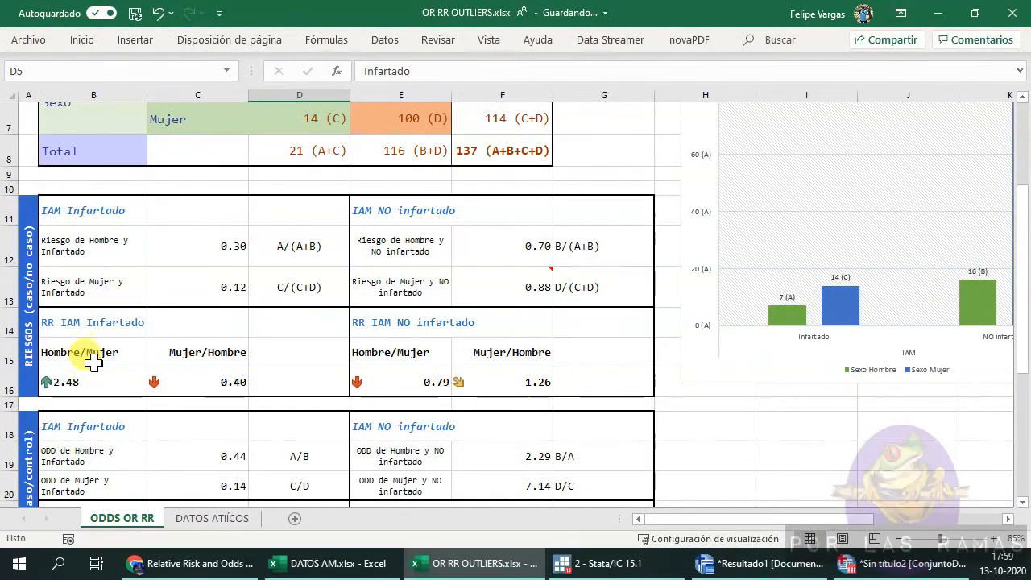
left_click_drag(94, 363, 89, 380)
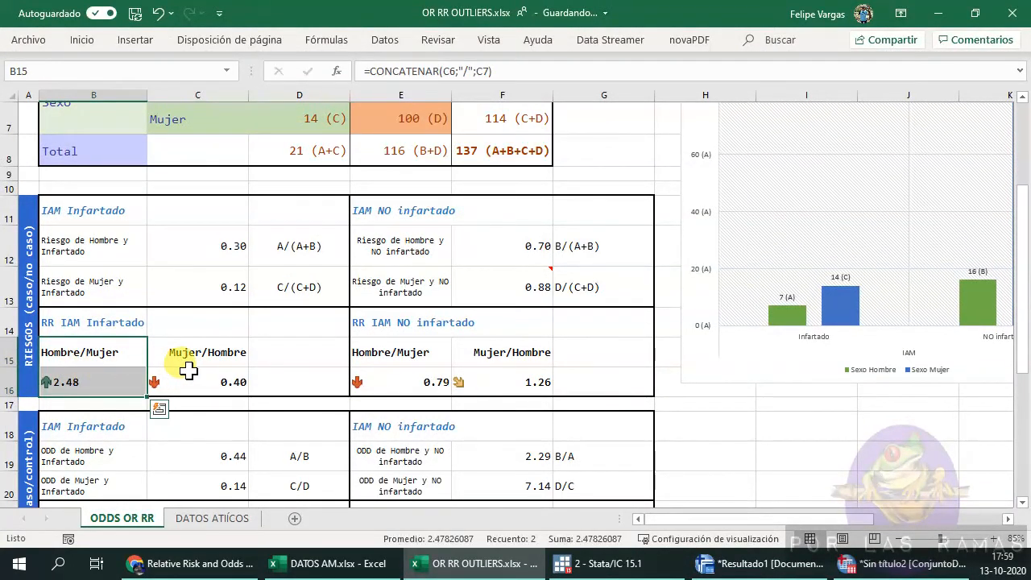
left_click_drag(96, 322, 97, 379)
left_click(123, 314)
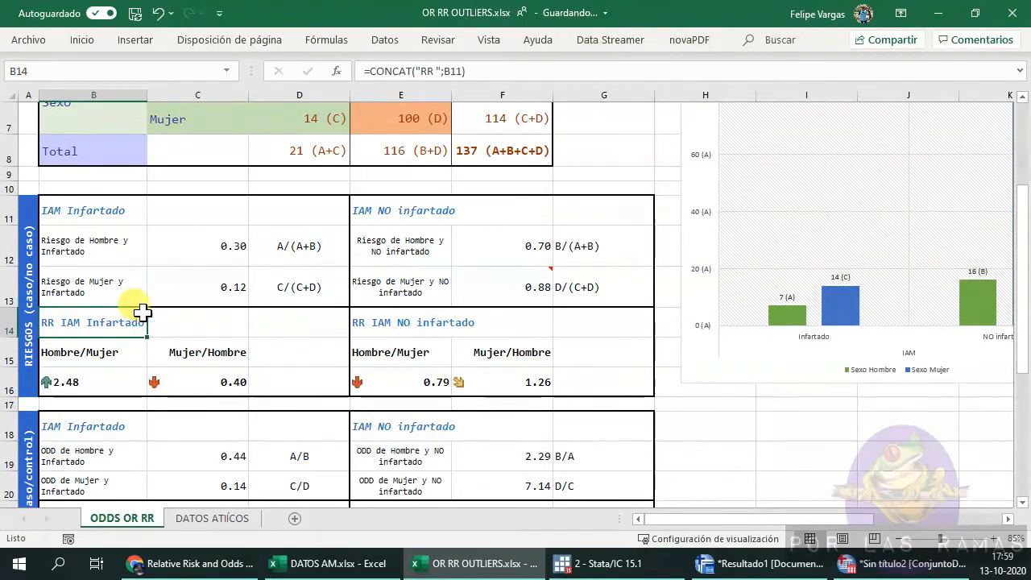
left_click_drag(81, 352, 80, 375)
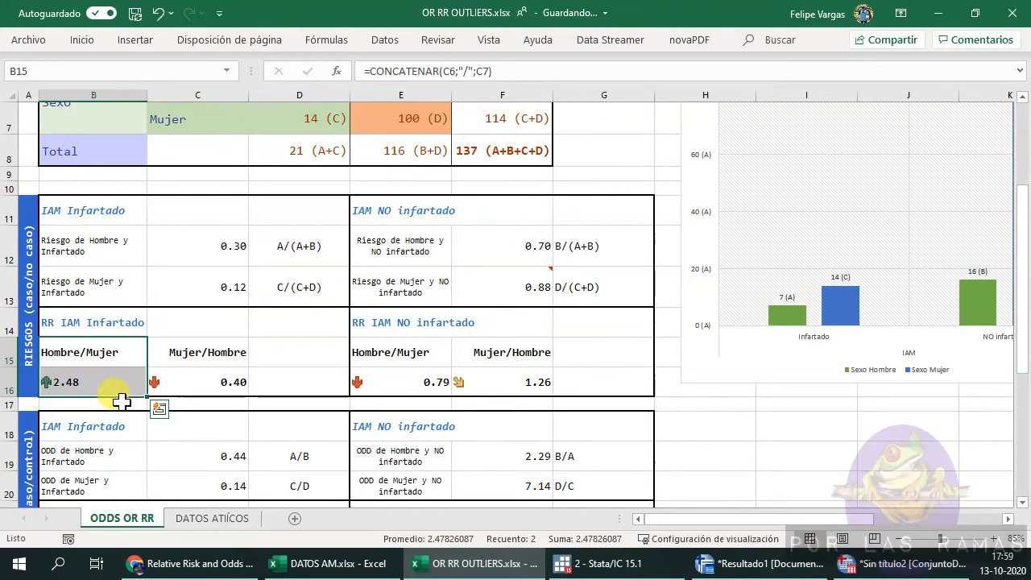
left_click(93, 251)
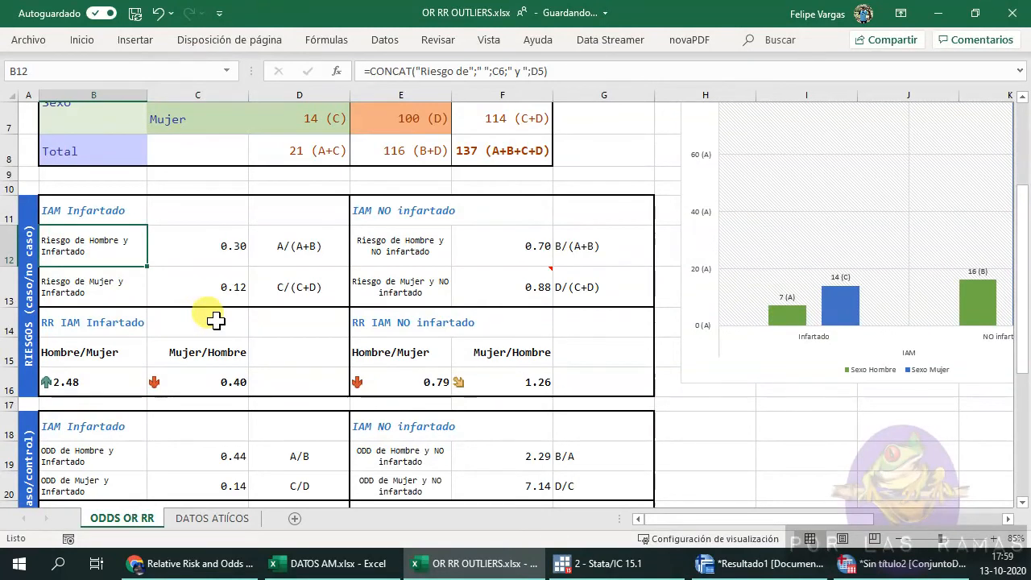
left_click(231, 243)
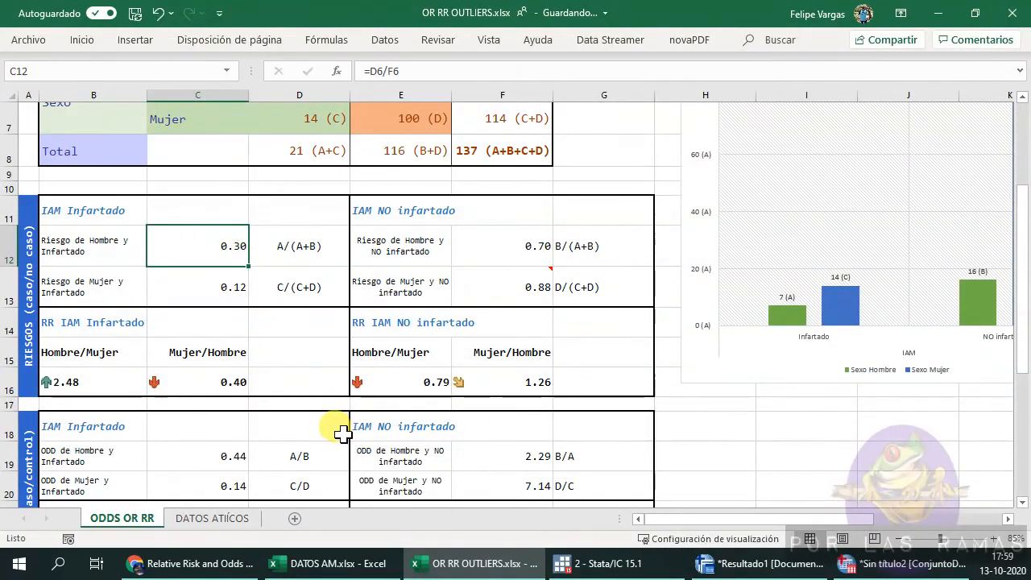
left_click(80, 283)
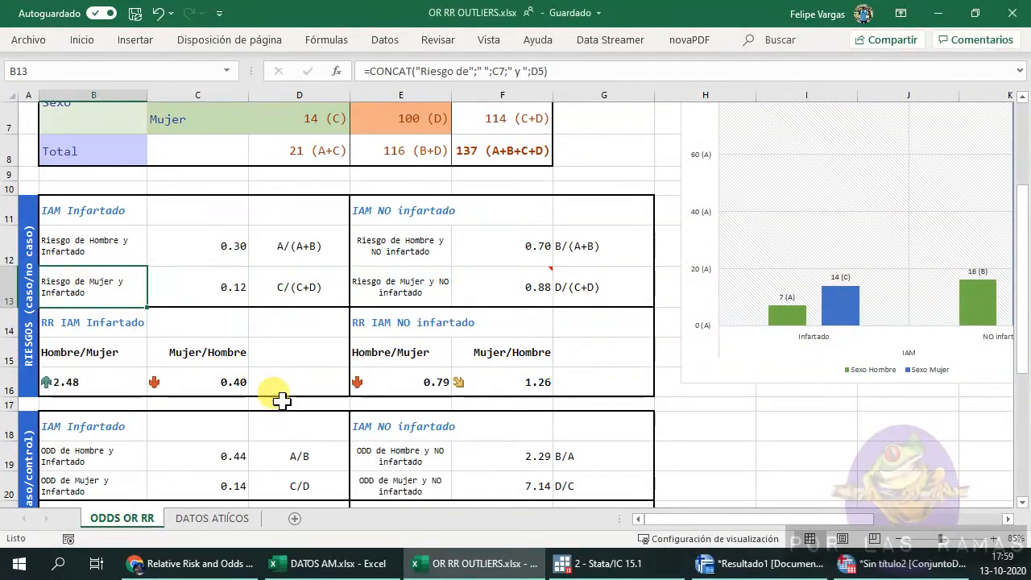
left_click(244, 287)
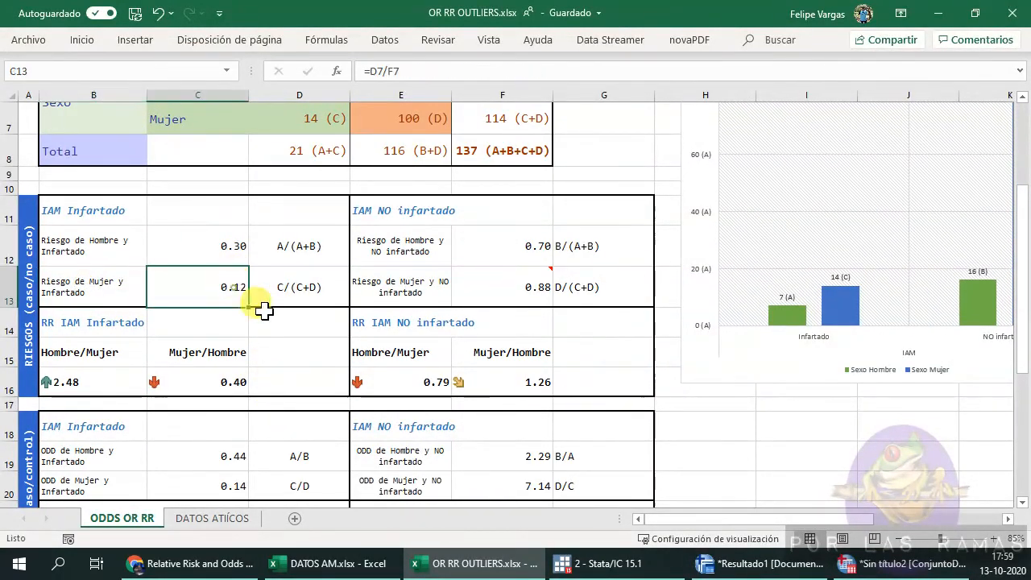
left_click(87, 381)
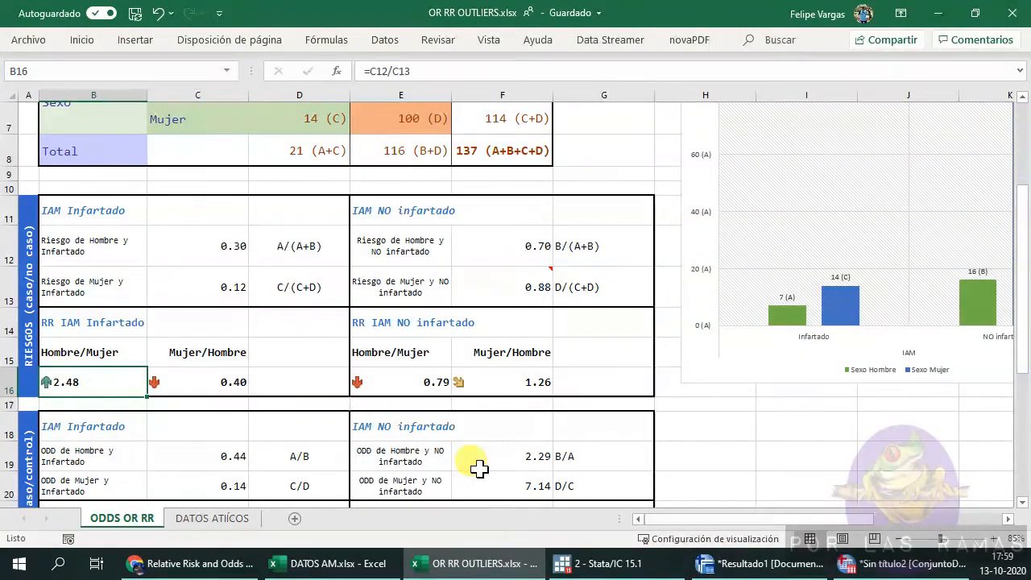
scroll(424, 393, "up", 1)
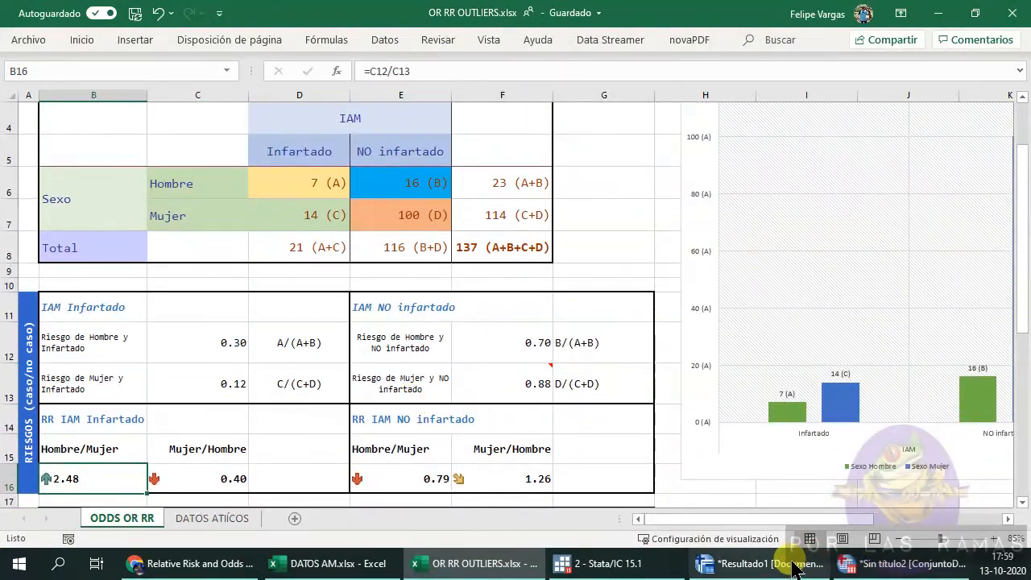
Compare the relative risks with the risk estimate table in the SPSS output viewer.
left_click(787, 565)
left_click(394, 327)
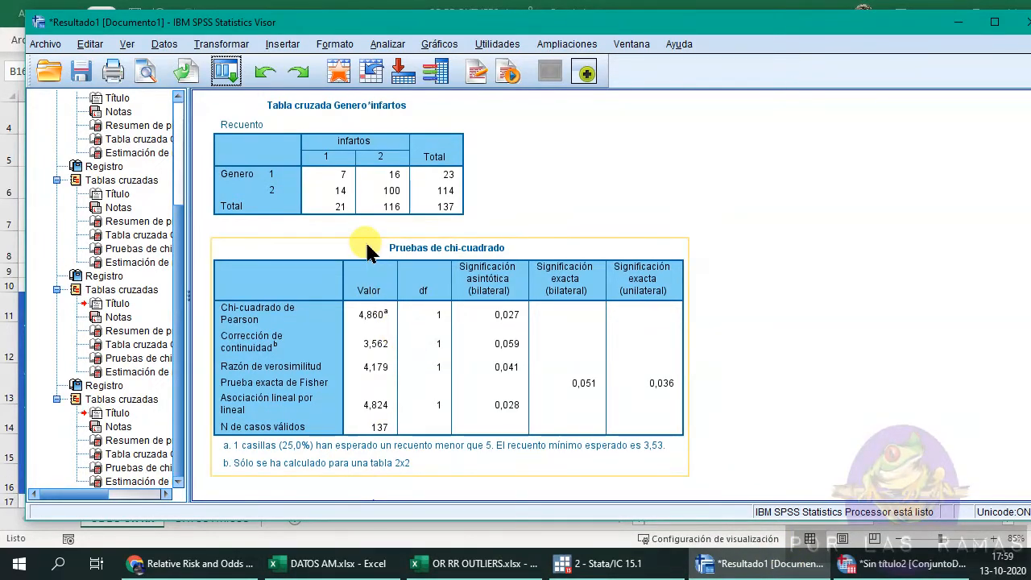
scroll(379, 346, "down", 3)
left_click(411, 434)
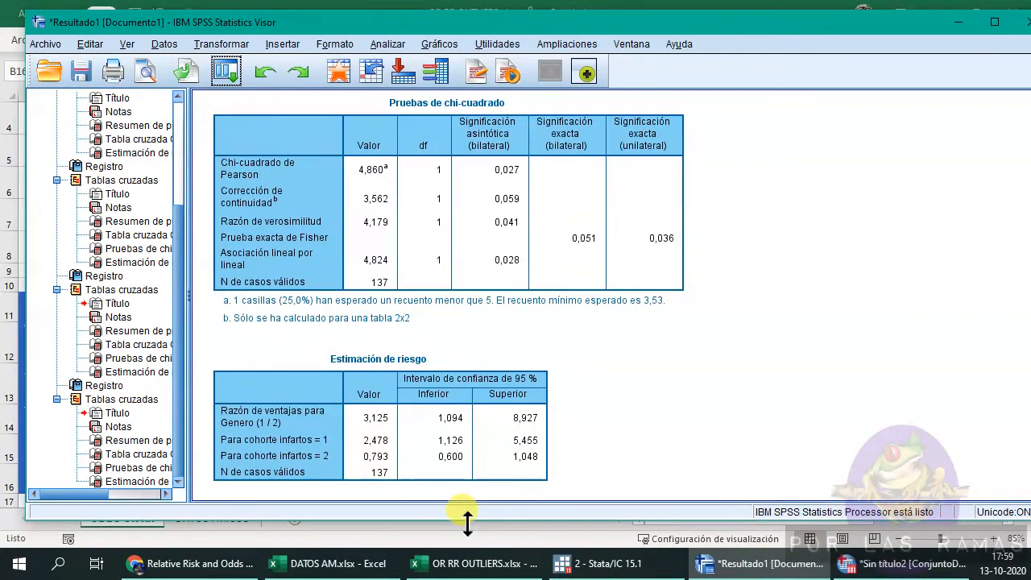
left_click(475, 563)
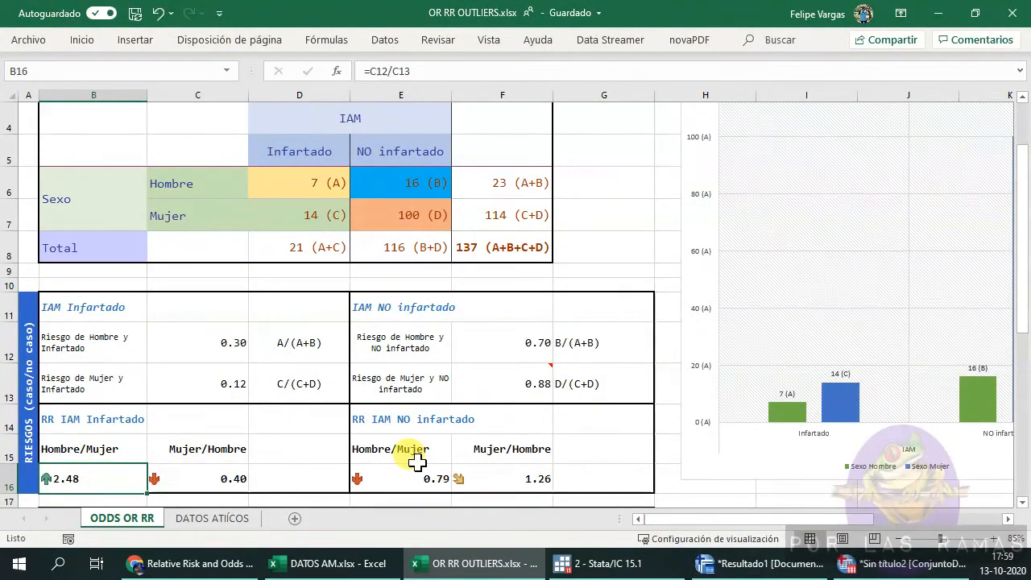
Examine the relative risk and odds ratio formula cells and check them against SPSS's risk estimate.
left_click(415, 476)
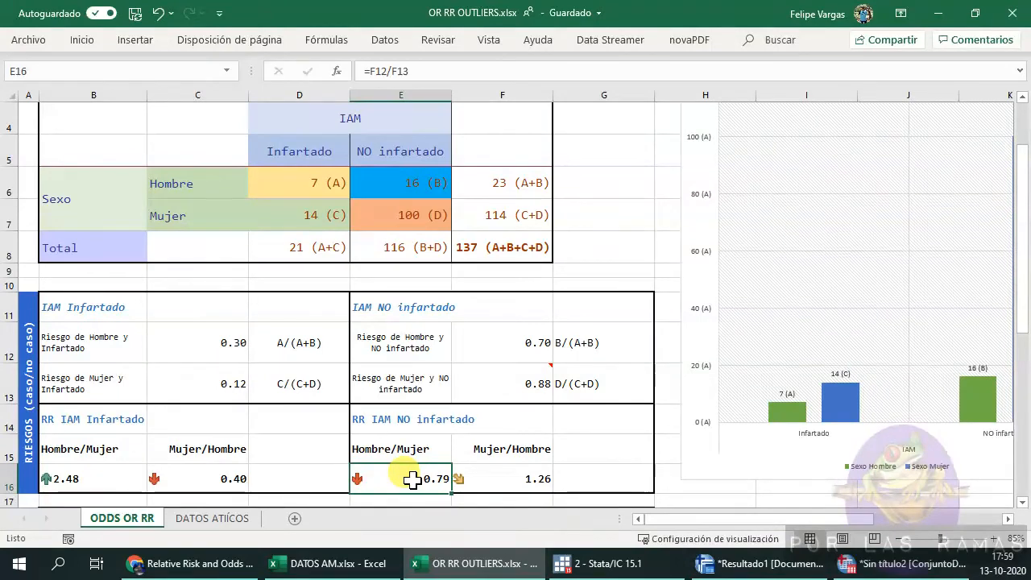
scroll(414, 460, "down", 1)
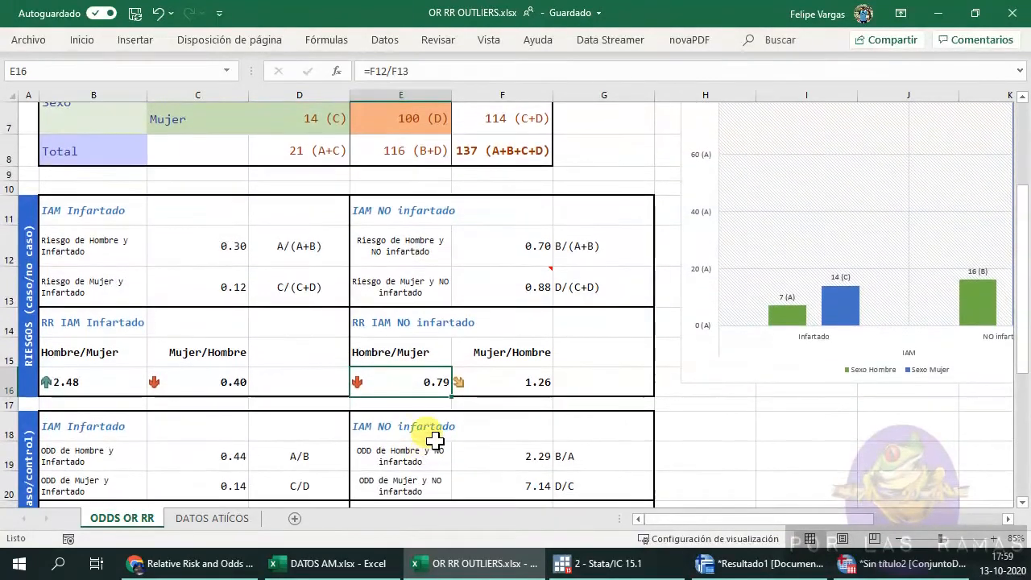
left_click(400, 363)
left_click_drag(400, 364, 403, 379)
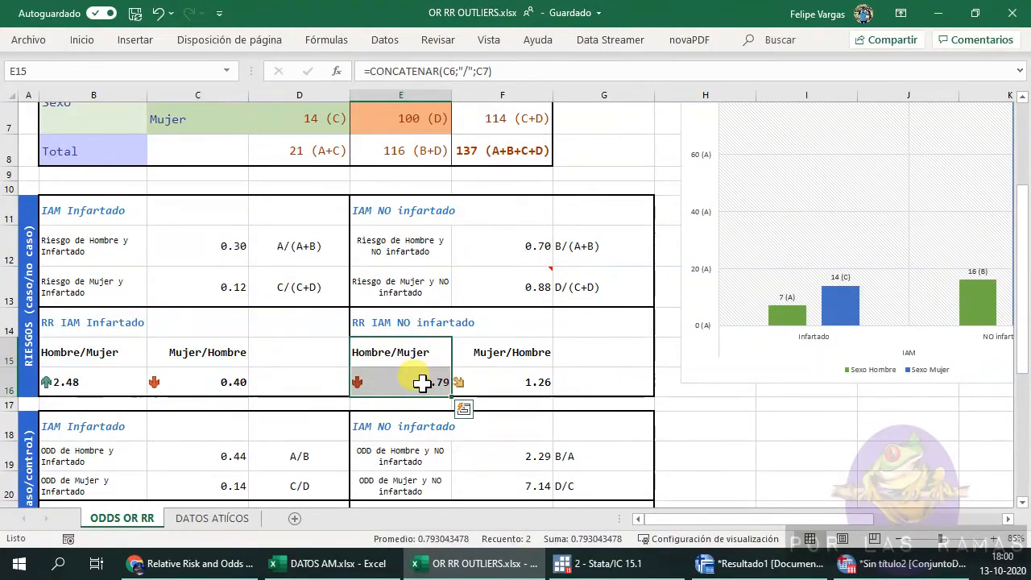
left_click(419, 382)
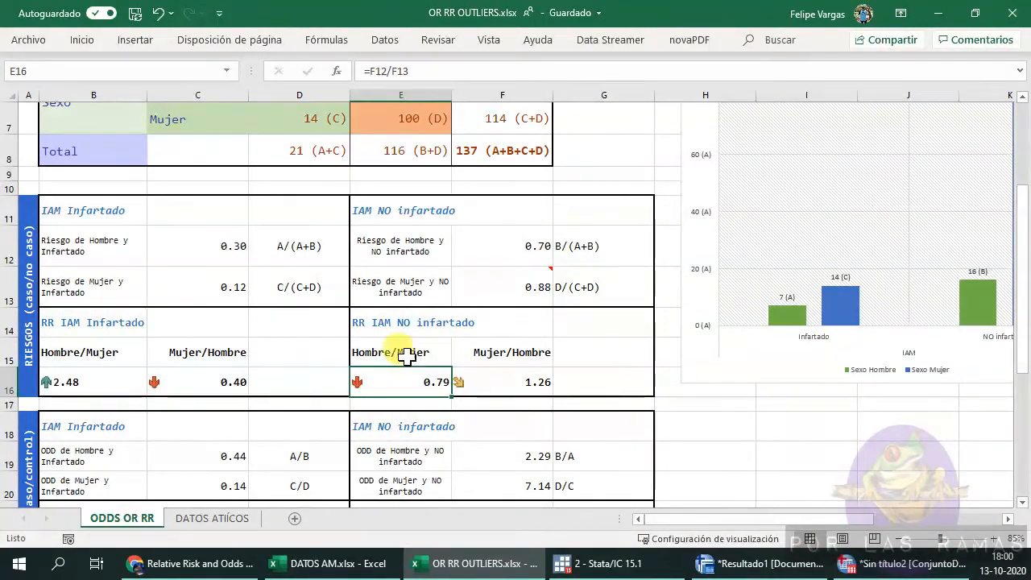
left_click_drag(110, 351, 103, 375)
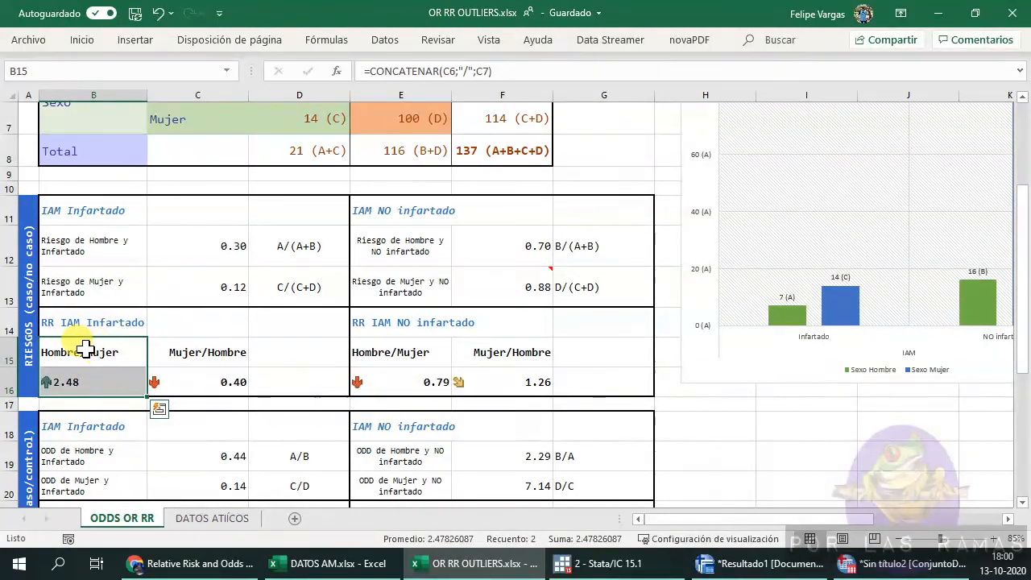
scroll(101, 366, "down", 2)
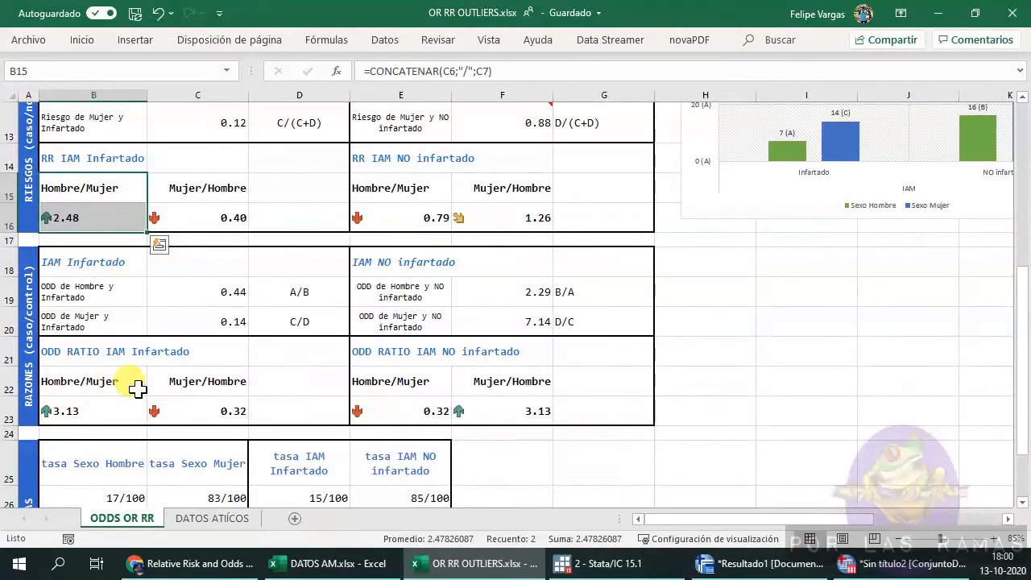
left_click(133, 300)
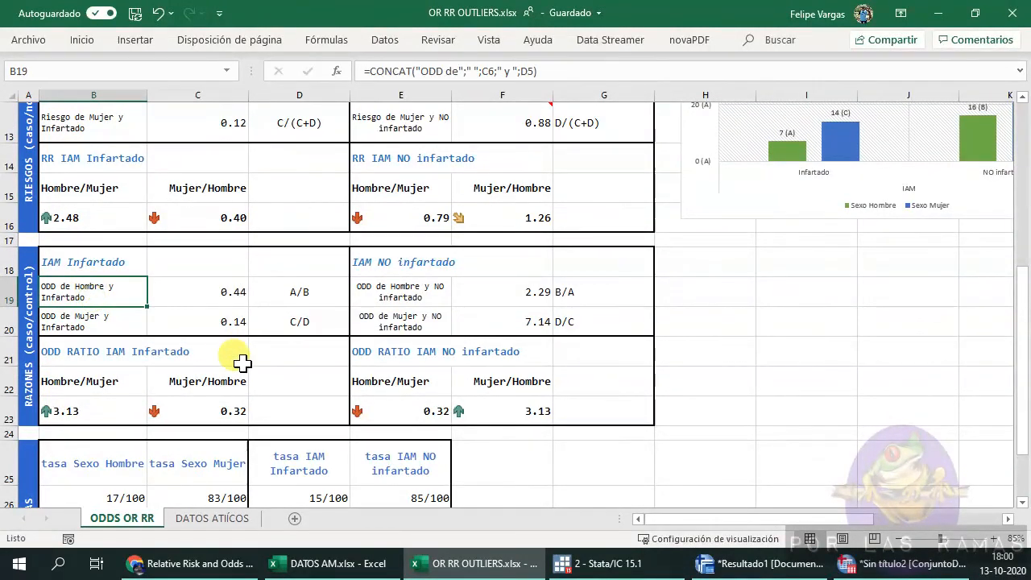
left_click_drag(121, 321, 205, 326)
left_click_drag(205, 284, 202, 325)
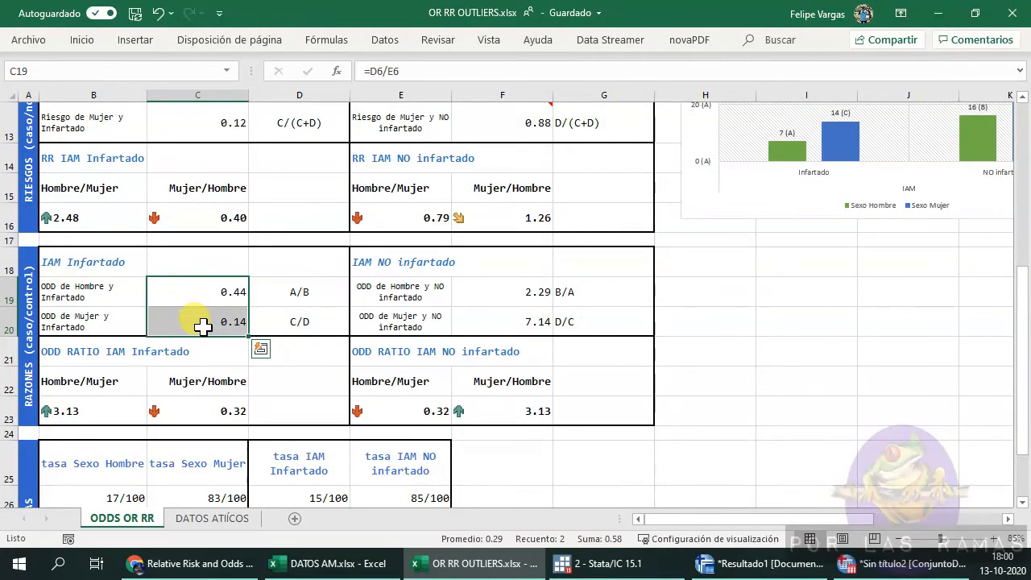
left_click(91, 416)
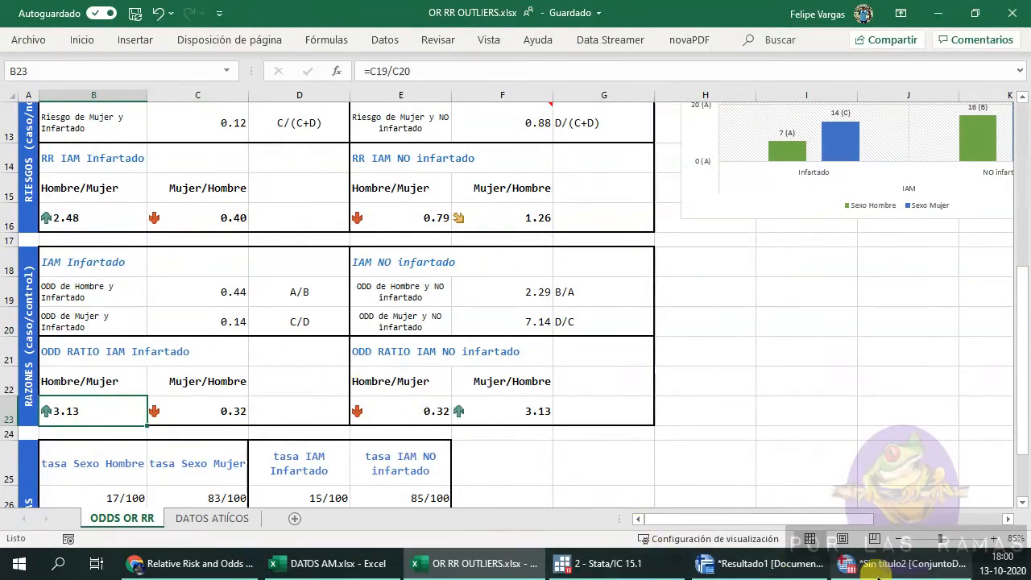
left_click(761, 563)
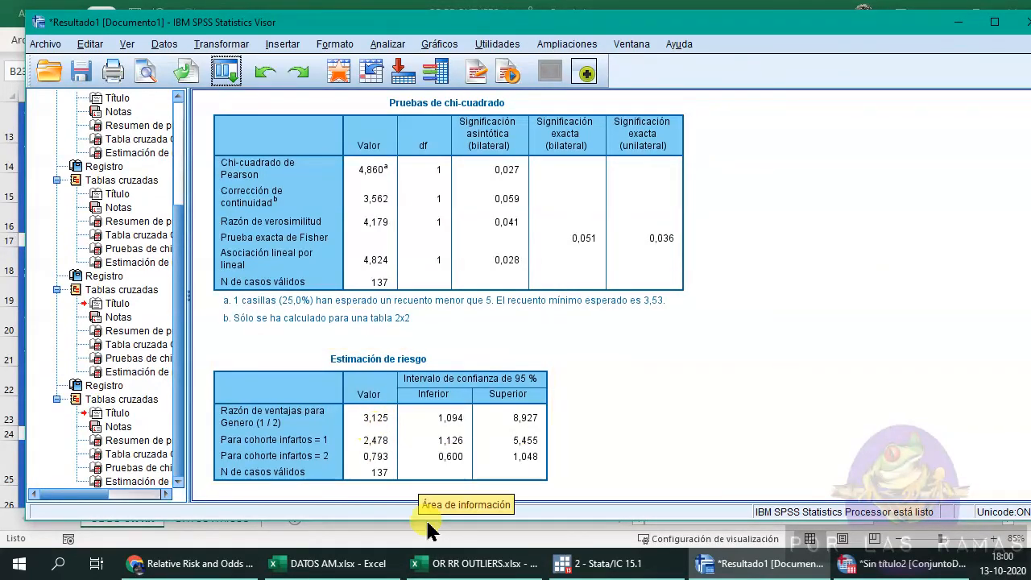
left_click(475, 563)
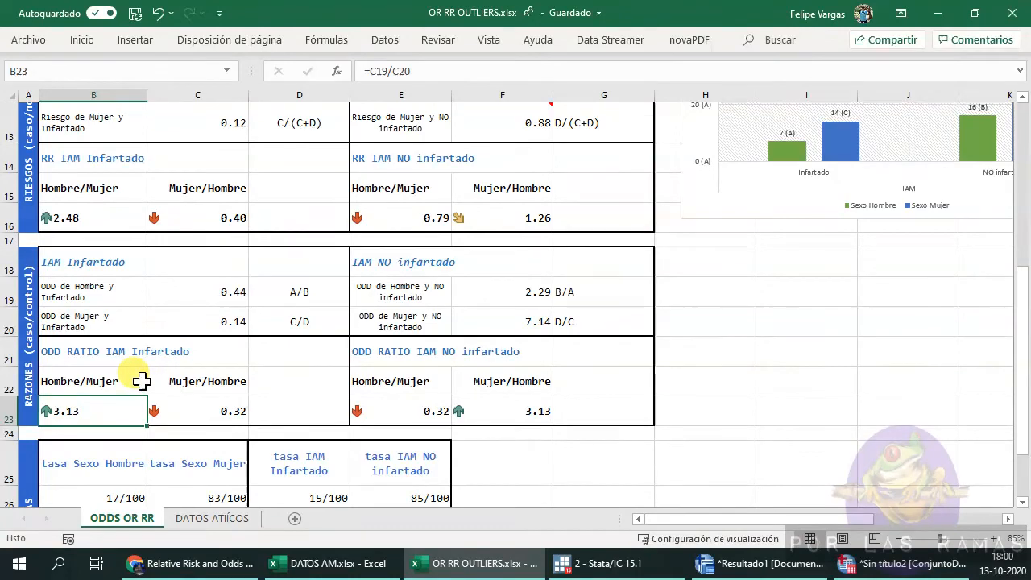
Review the rates table and the bar chart of the updated template.
scroll(198, 385, "down", 2)
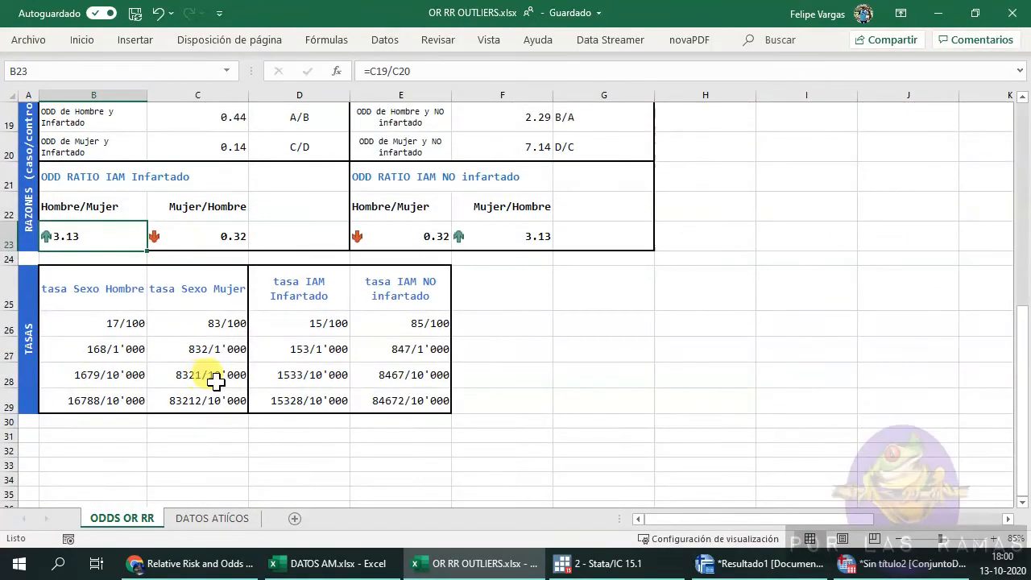
scroll(209, 383, "up", 6)
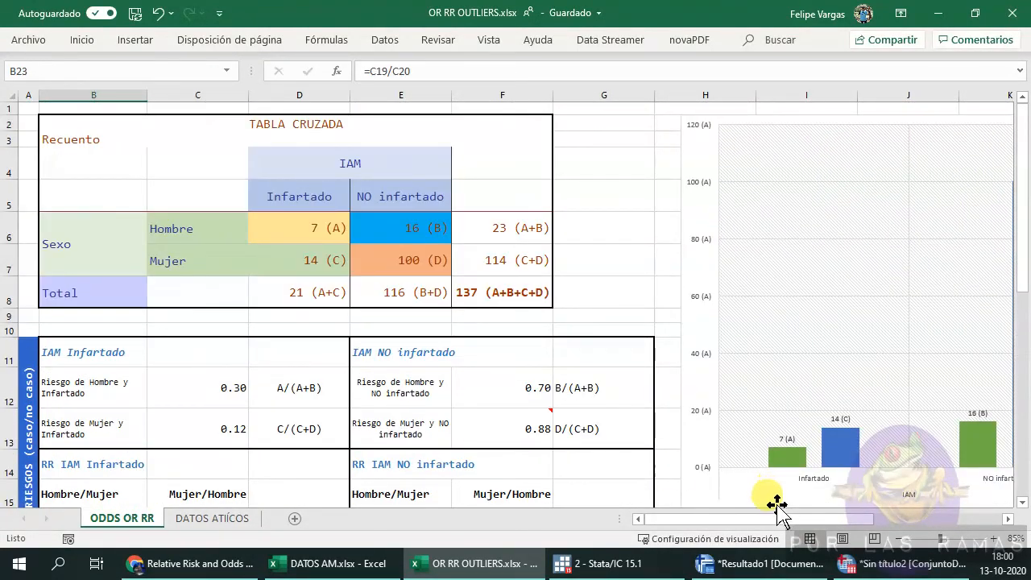
left_click_drag(769, 519, 845, 520)
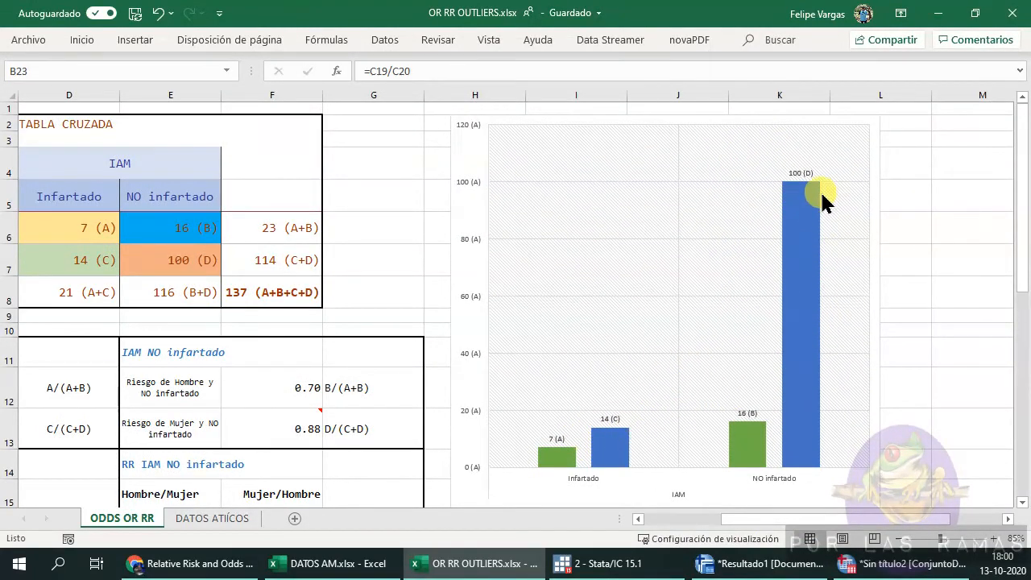
left_click_drag(759, 519, 798, 395)
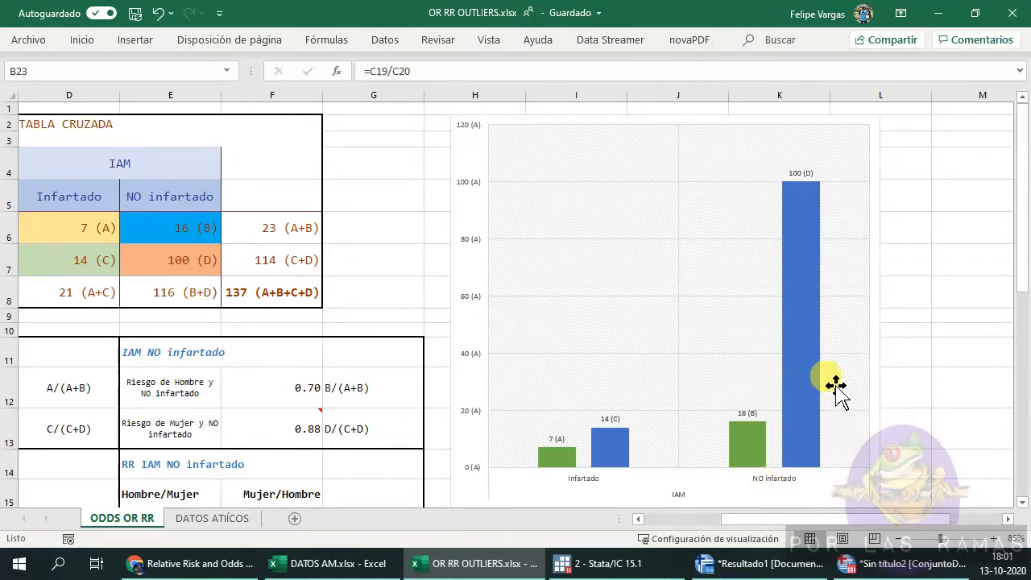
left_click_drag(790, 519, 675, 529)
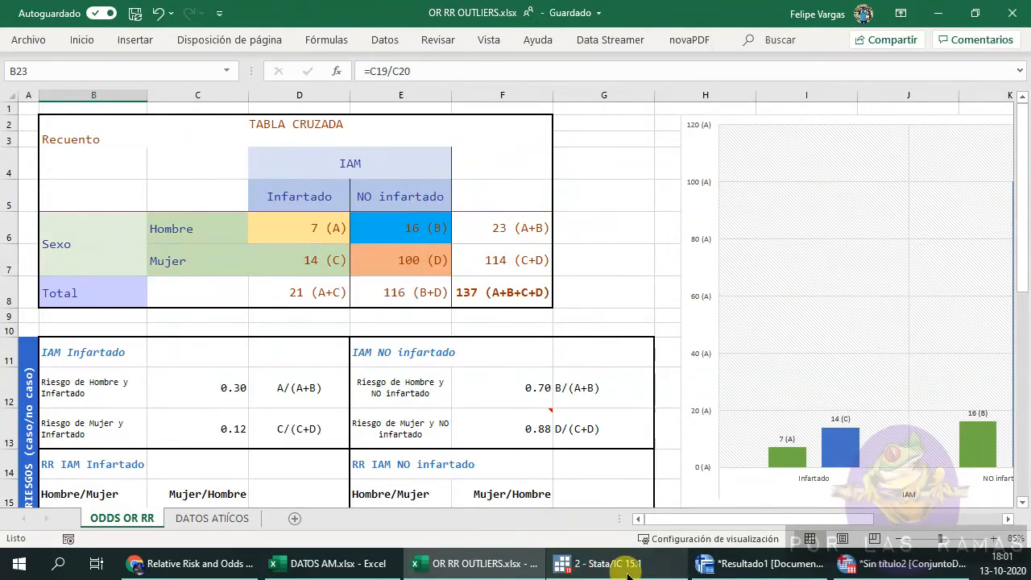
In Stata, run cci 7 16 14 100 to compute the odds ratio for the same counts.
left_click(568, 564)
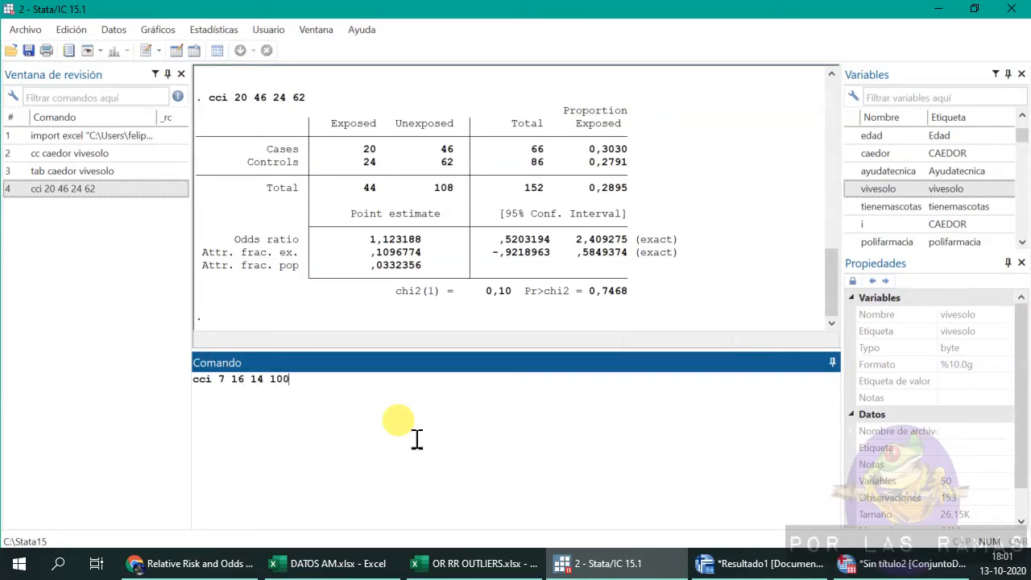
key("Return")
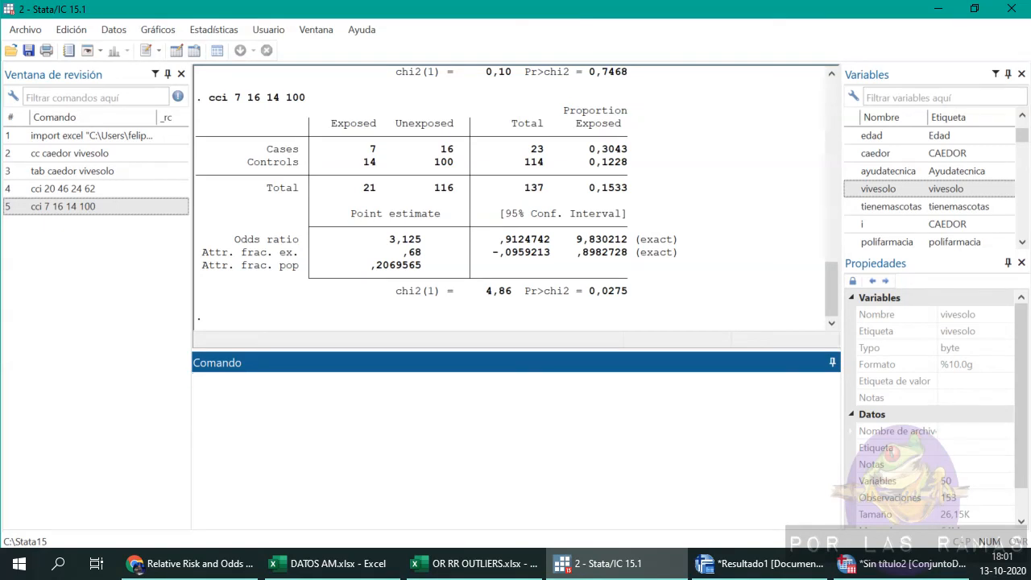
key("alt+Tab")
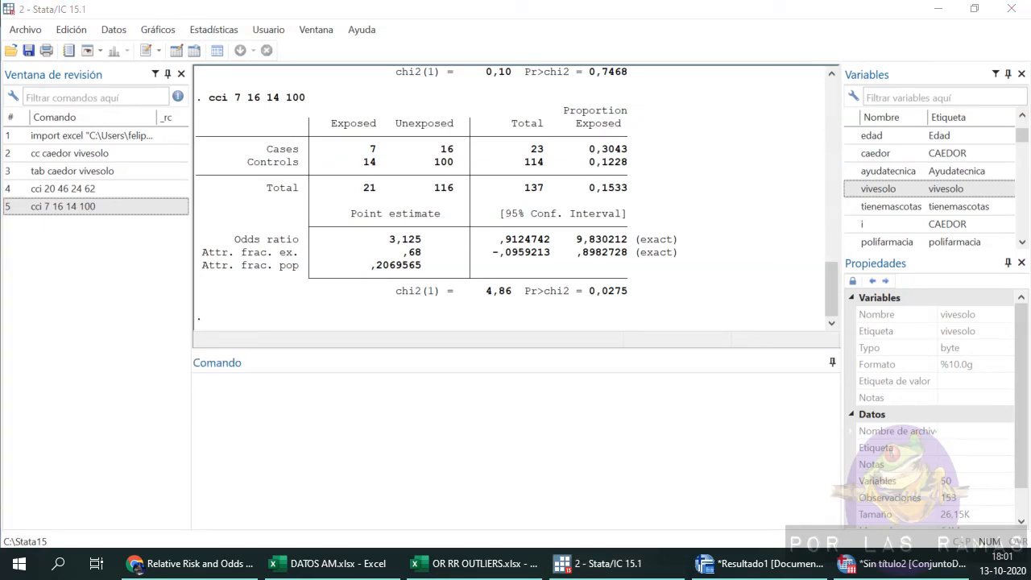